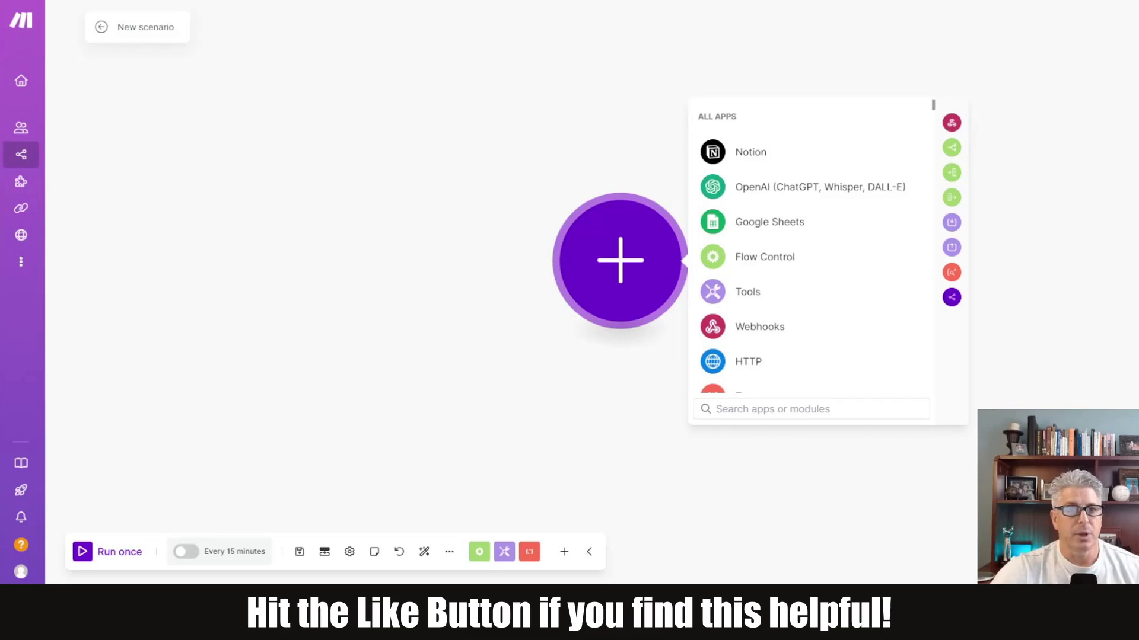
Step: Add a Google Sheets Watch New Rows module as the scenario's trigger
{"action": "left_click", "coordinate": [290, 1]}
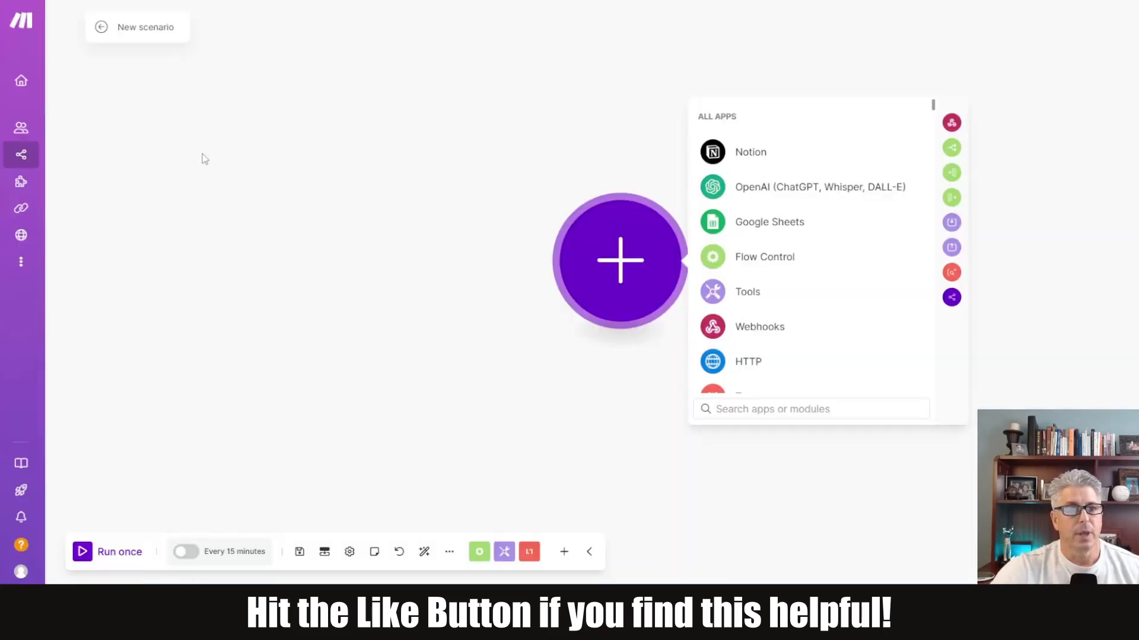
{"action": "left_click", "coordinate": [745, 227]}
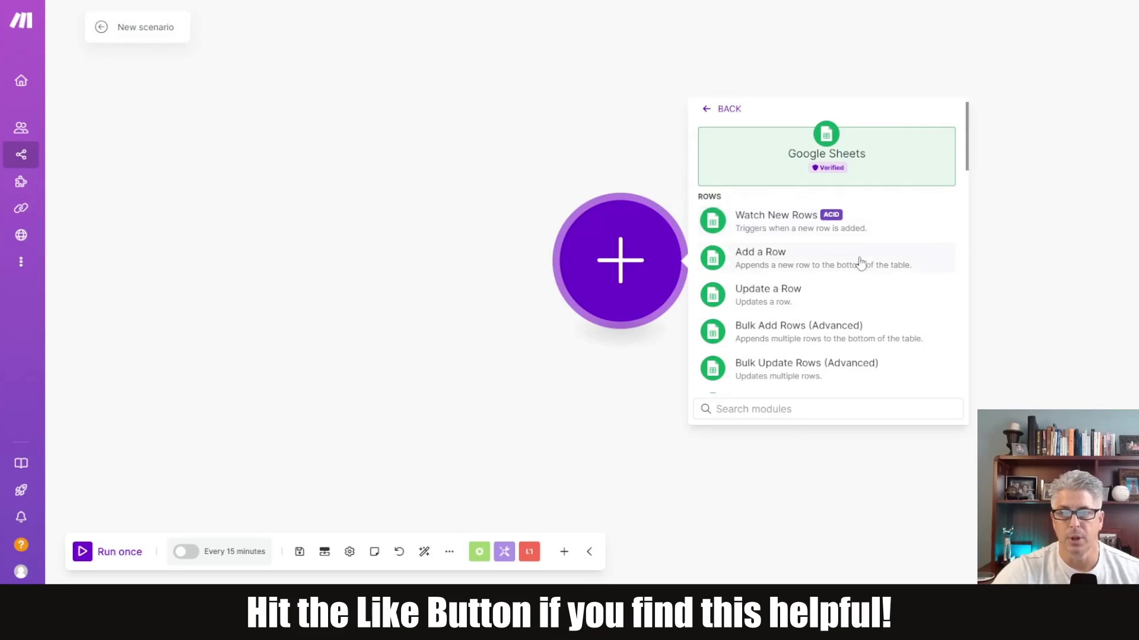
{"action": "left_click", "coordinate": [762, 224]}
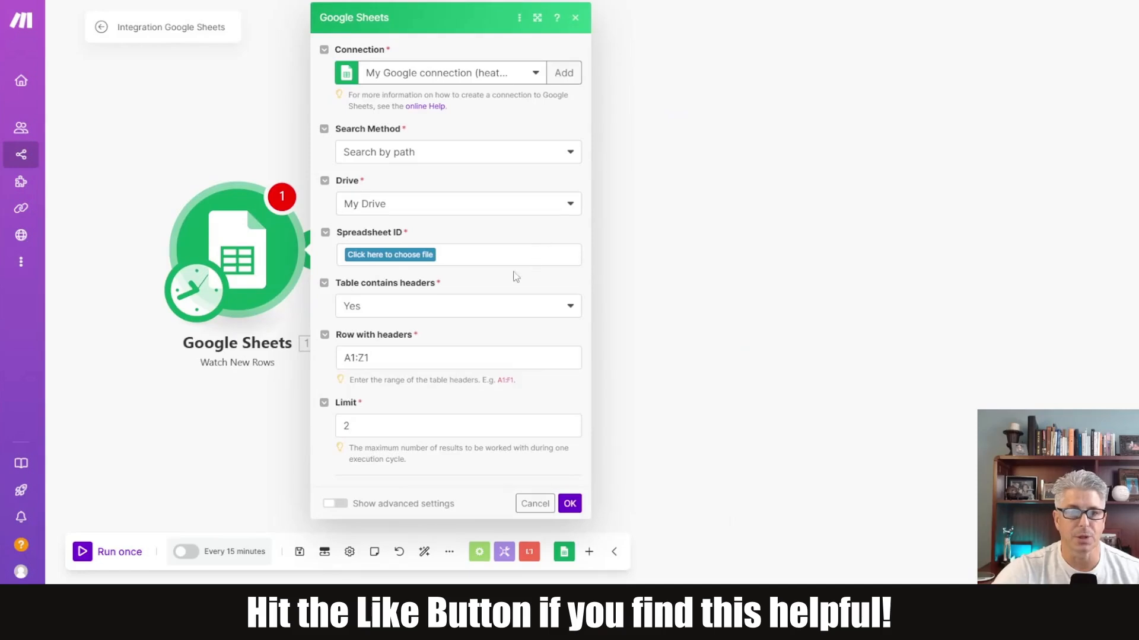
Step: Find the Landscape Local Content spreadsheet with the search "local" and set the trigger to watch its Sheet1
{"action": "left_click", "coordinate": [411, 257]}
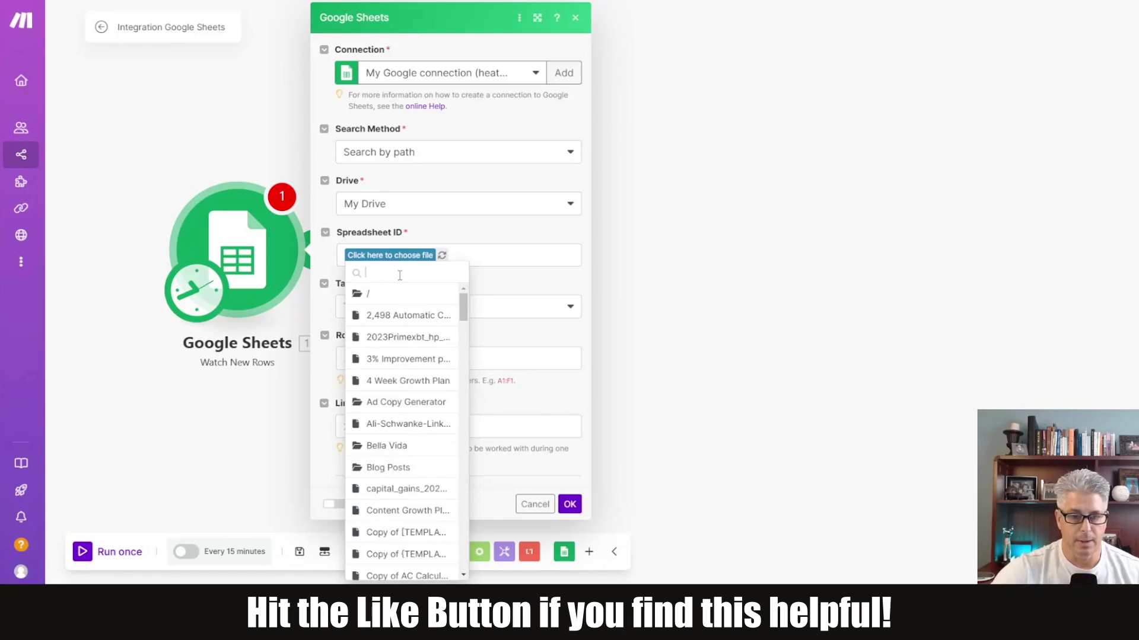
{"action": "type", "text": "local"}
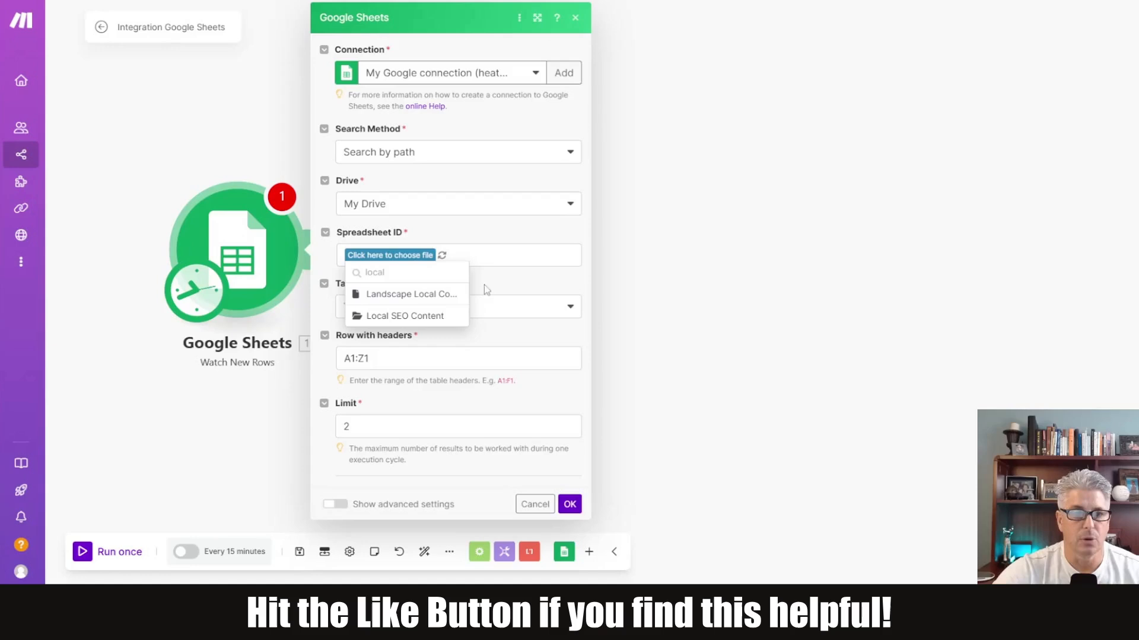
{"action": "left_click", "coordinate": [407, 298]}
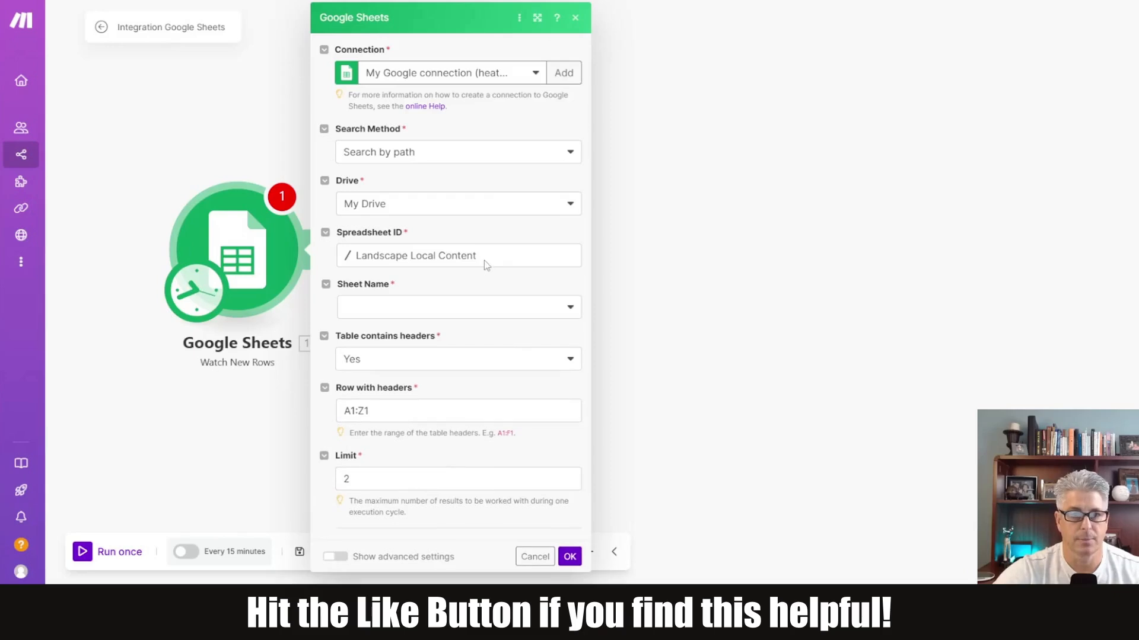
{"action": "left_click", "coordinate": [570, 308]}
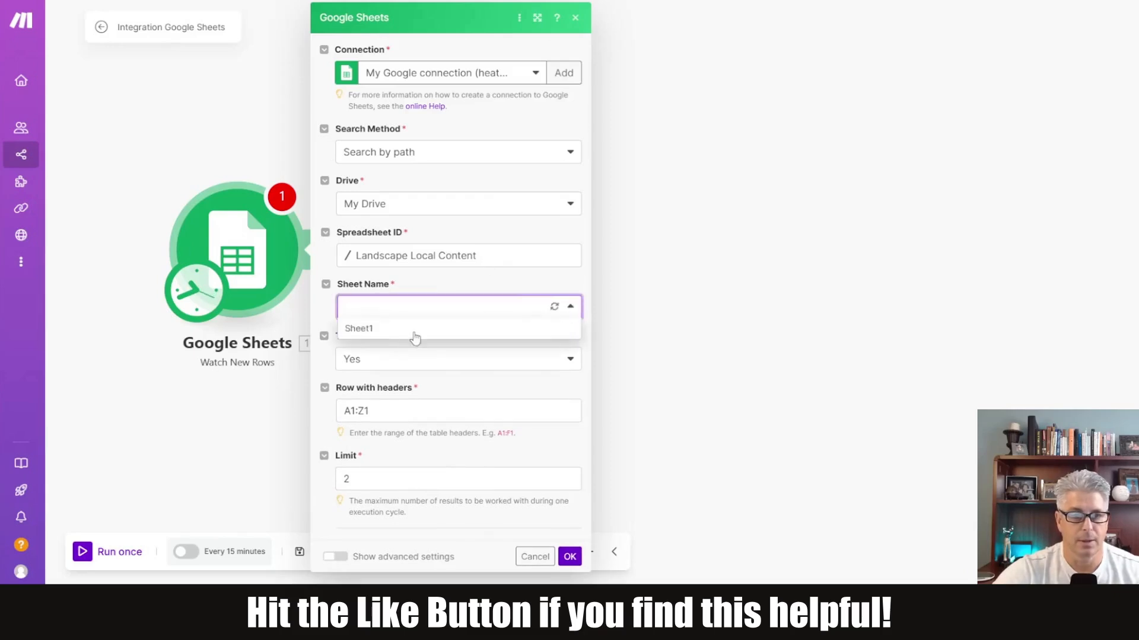
{"action": "left_click", "coordinate": [358, 330]}
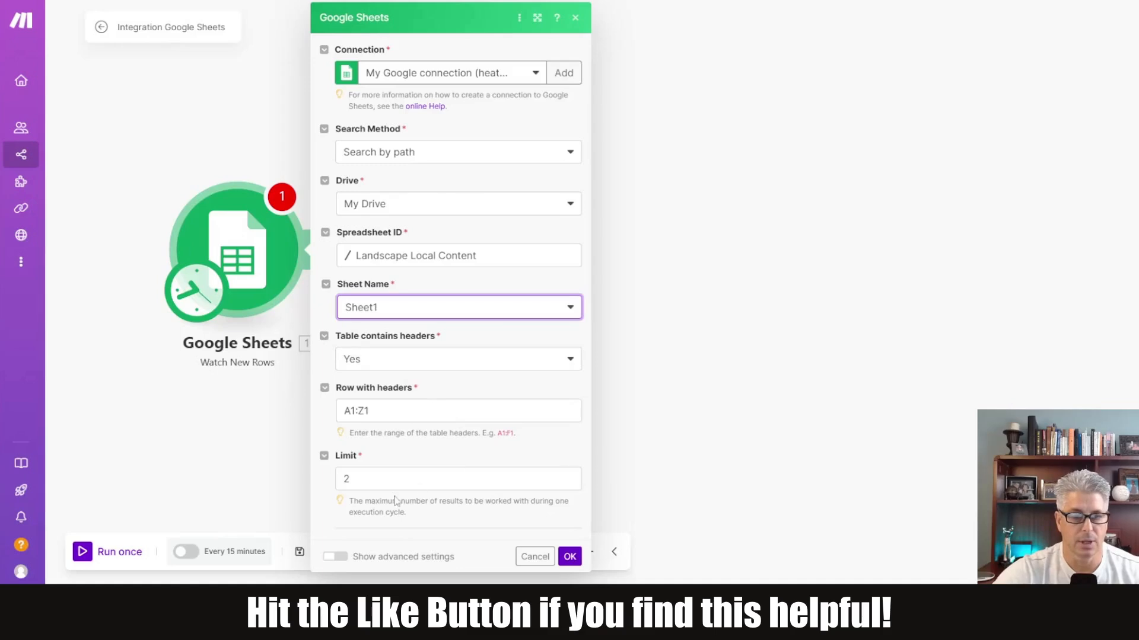
Step: Set the trigger's result limit to 1, save the module, and choose All as the starting point
{"action": "left_click", "coordinate": [389, 480]}
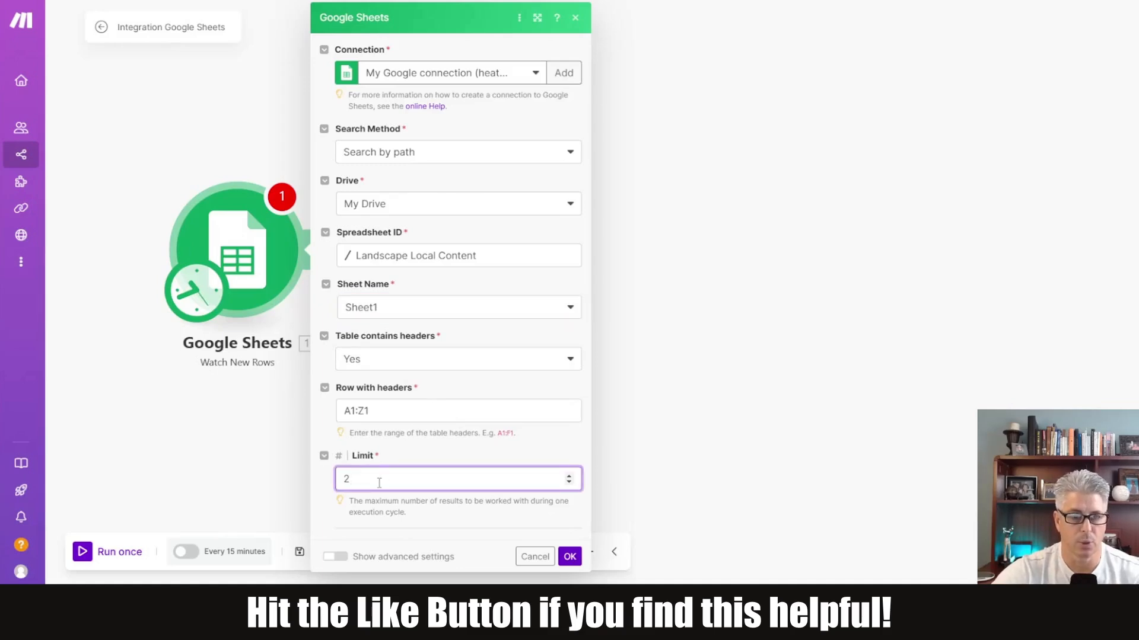
{"action": "key", "text": "BackSpace"}
{"action": "type", "text": "1"}
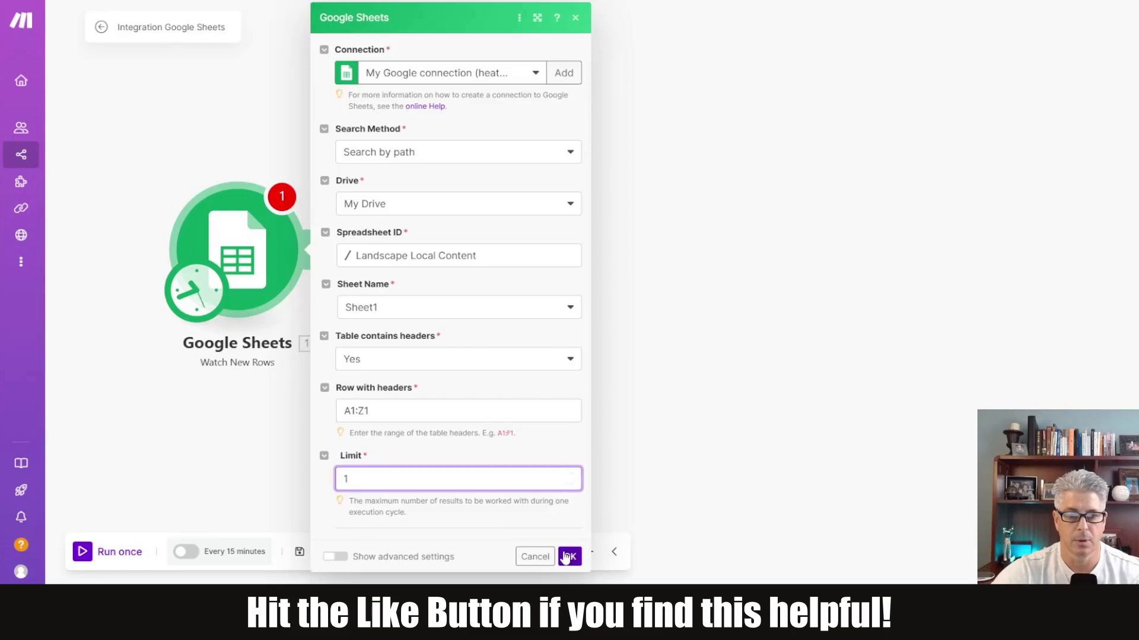
{"action": "left_click", "coordinate": [568, 556]}
{"action": "left_click", "coordinate": [322, 278]}
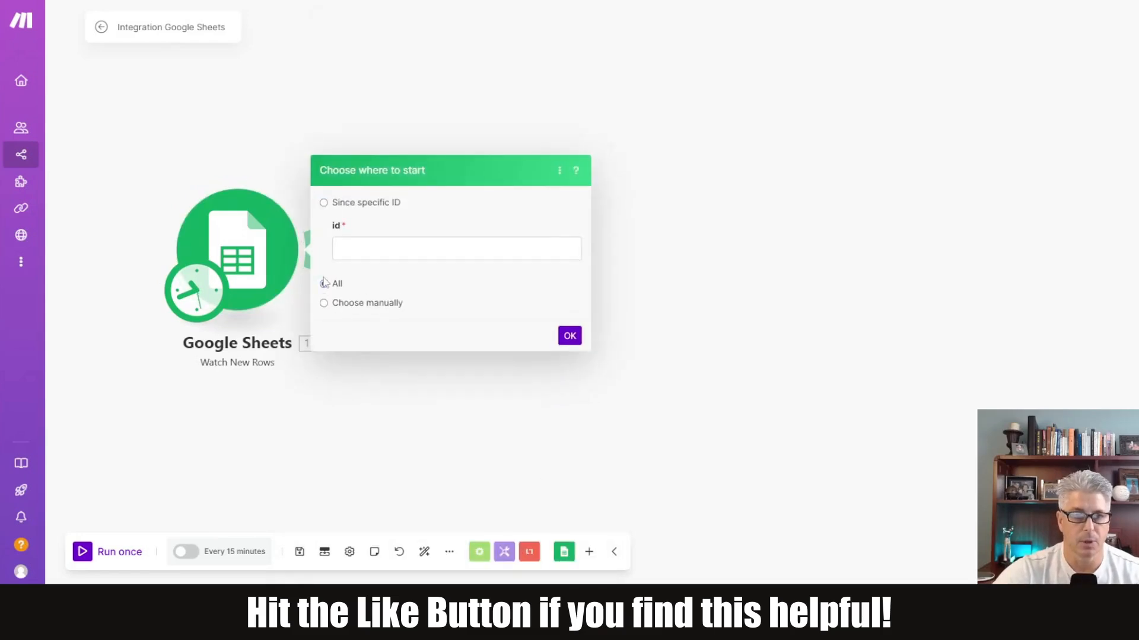
{"action": "left_click", "coordinate": [569, 270]}
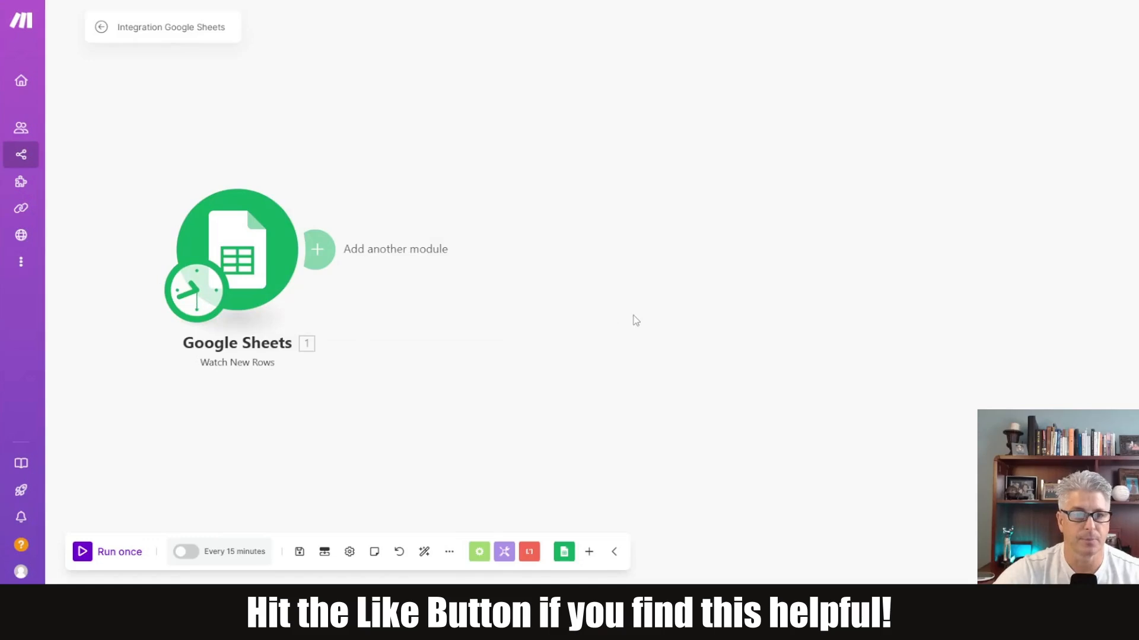
Step: Add an OpenAI Message an Assistant module after Google Sheets and select the Local SEO Content (gpt-4o) assistant
{"action": "left_click_drag", "start_coordinate": [233, 288], "coordinate": [276, 280]}
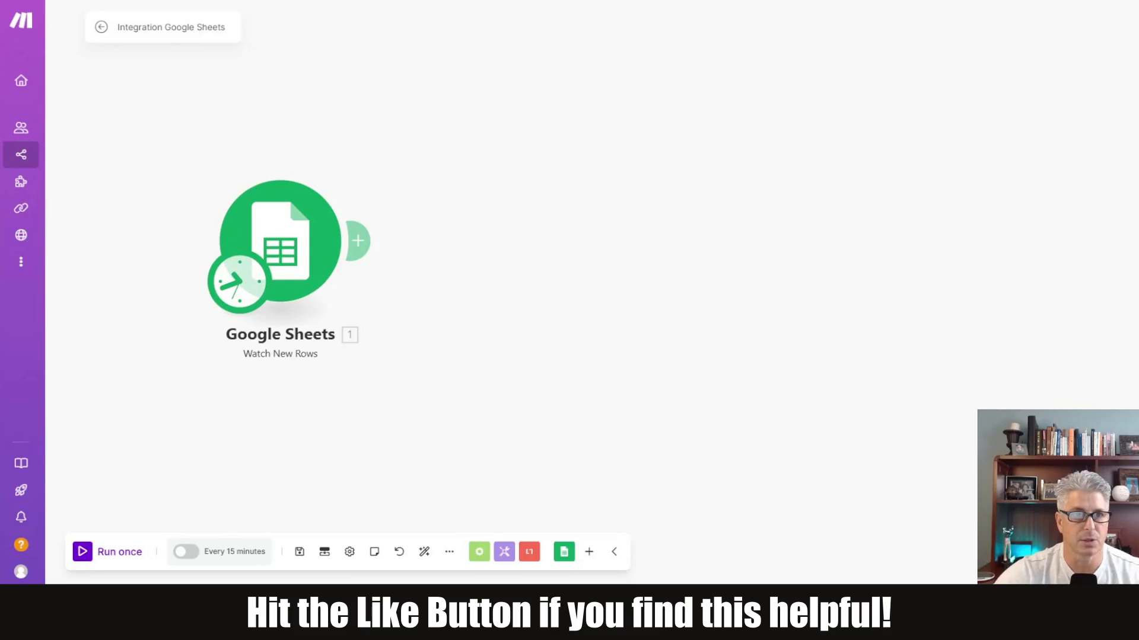
{"action": "left_click", "coordinate": [302, 1]}
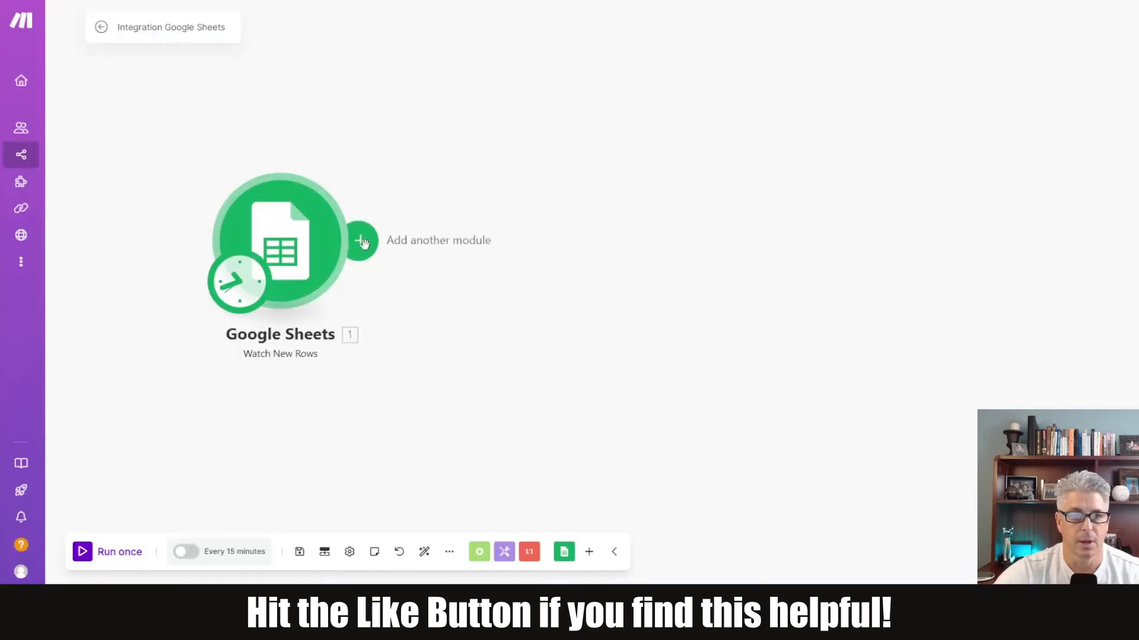
{"action": "left_click", "coordinate": [376, 241]}
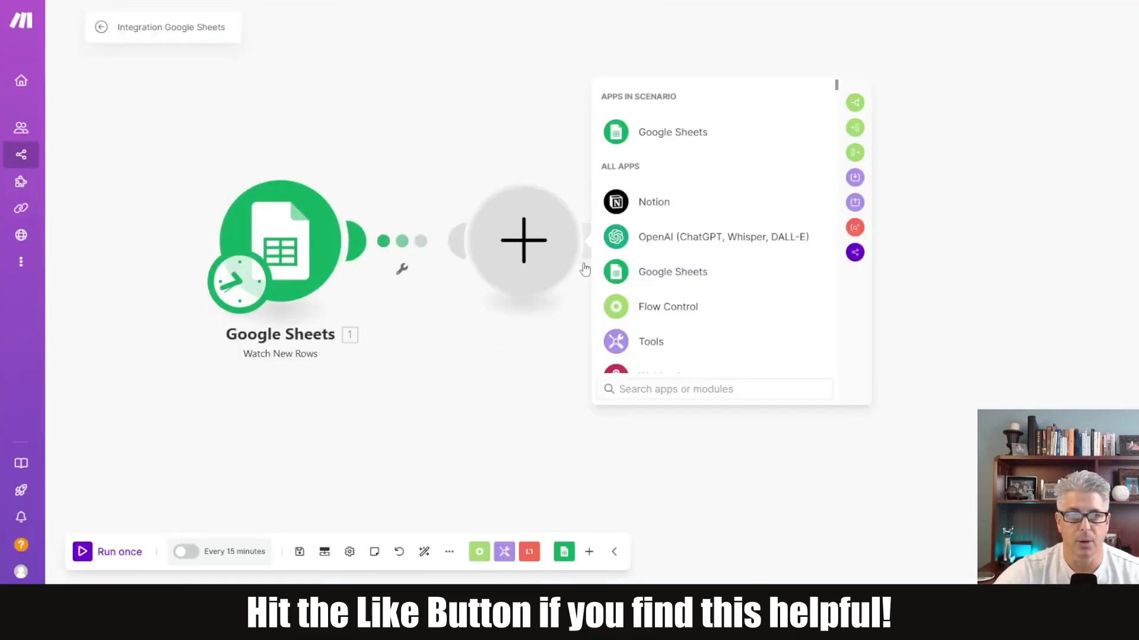
{"action": "left_click", "coordinate": [666, 238]}
{"action": "left_click", "coordinate": [686, 217]}
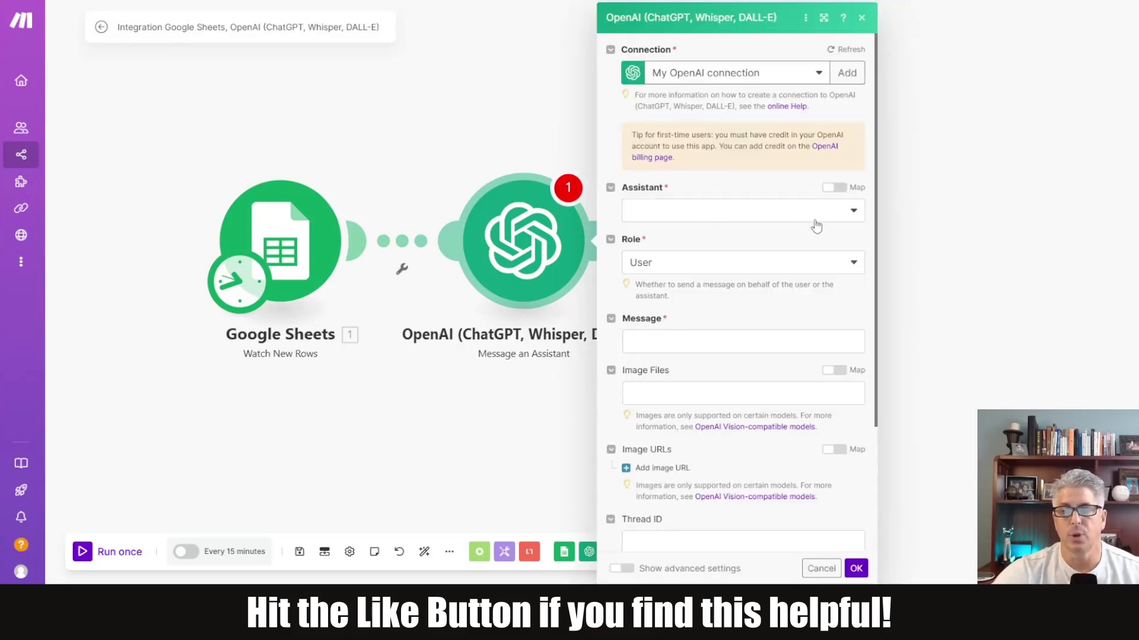
{"action": "left_click", "coordinate": [854, 214]}
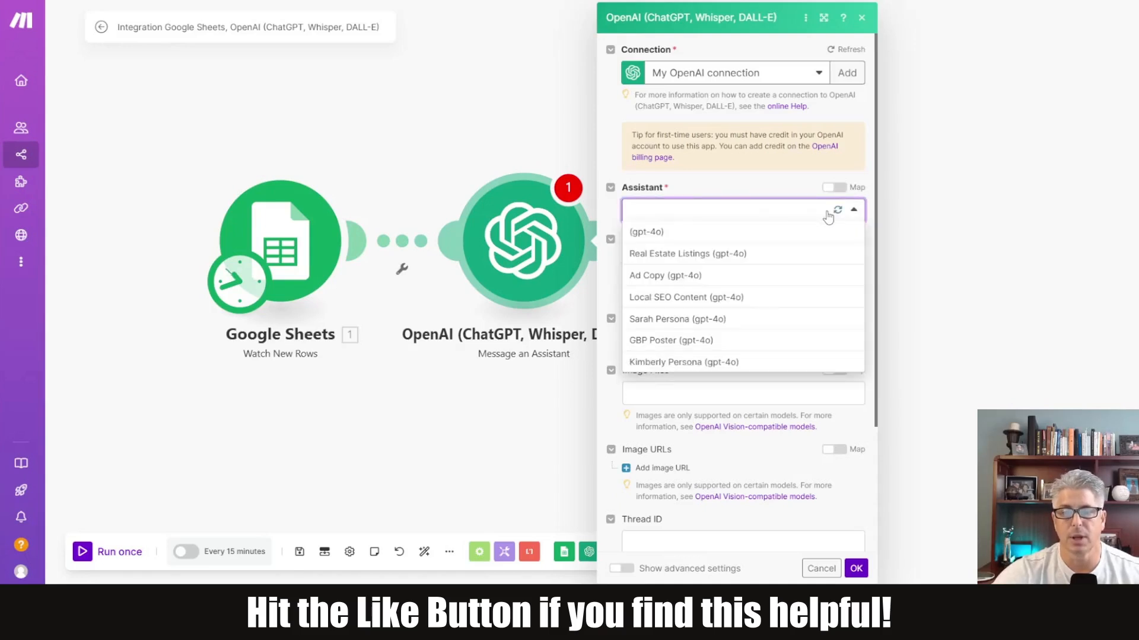
{"action": "left_click", "coordinate": [667, 297]}
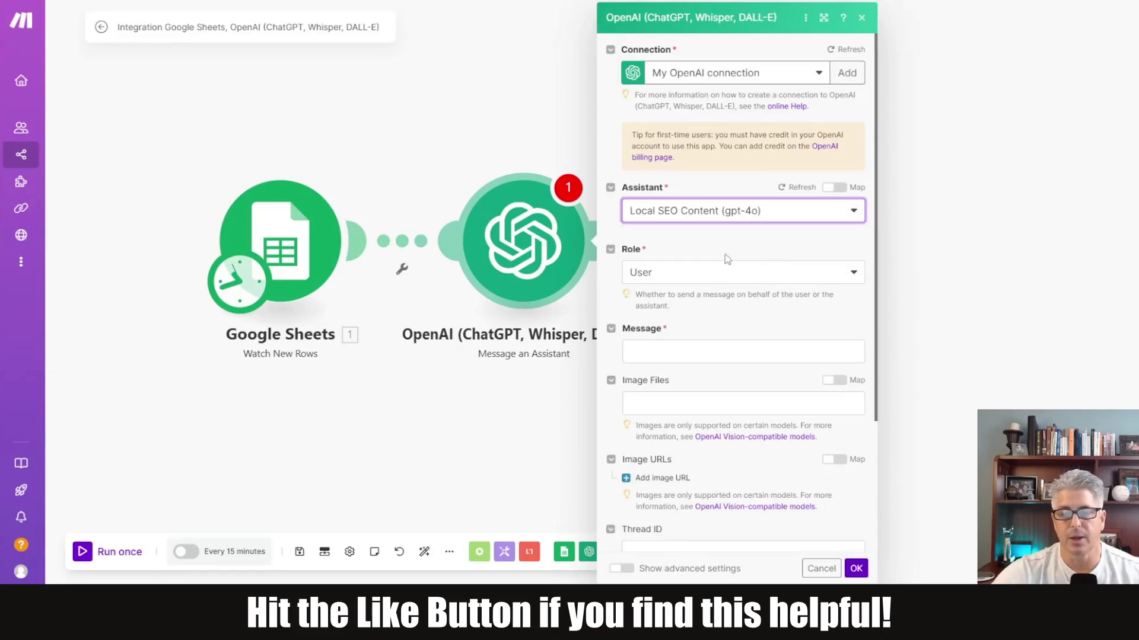
Step: Start the assistant message with the line "Here is the information you need:"
{"action": "left_click", "coordinate": [715, 342]}
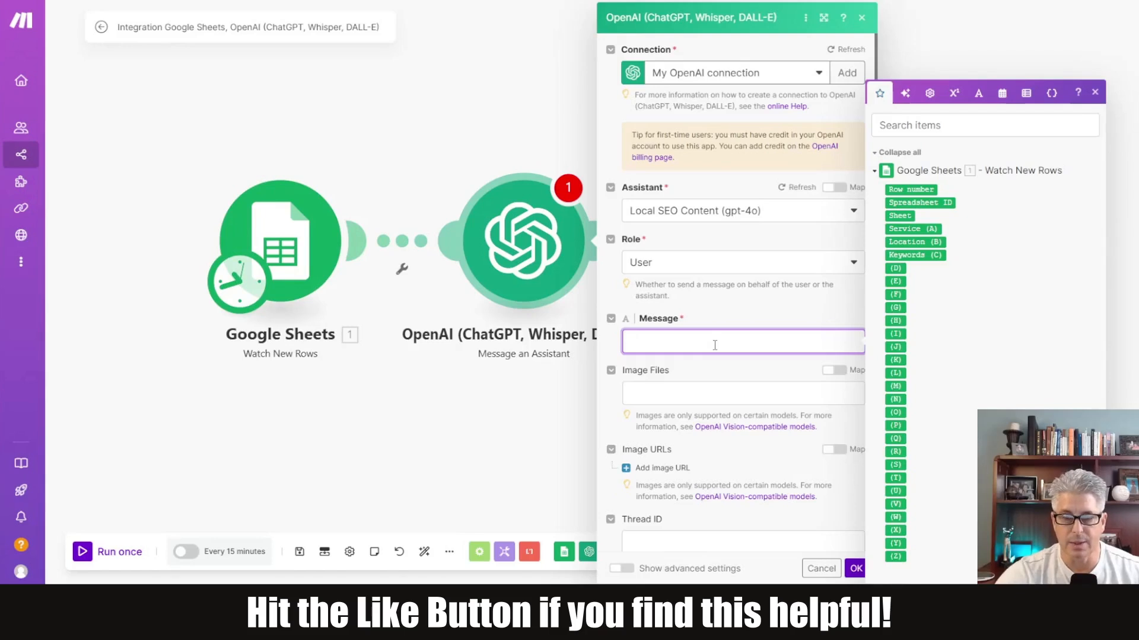
{"action": "type", "text": "H"}
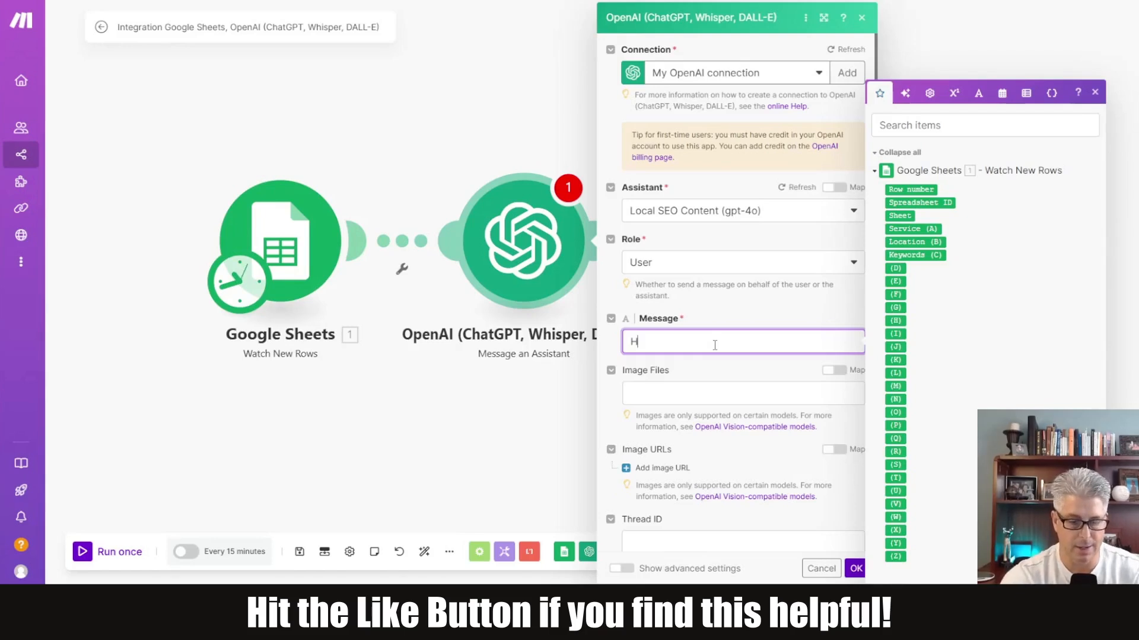
{"action": "type", "text": "ere is the in"}
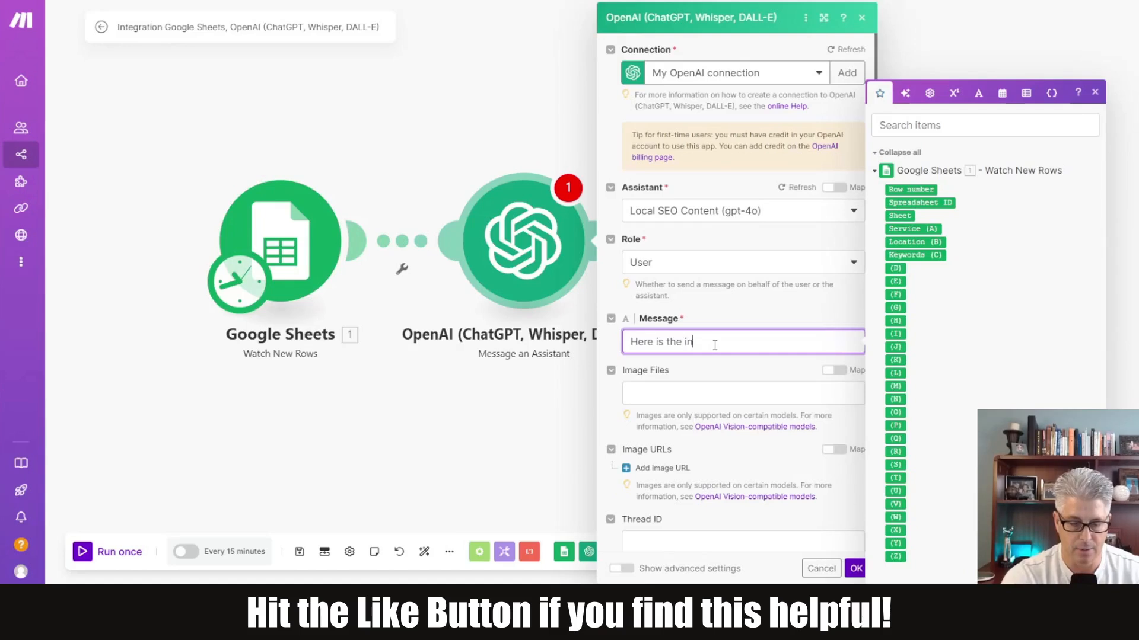
{"action": "type", "text": "formation yo"}
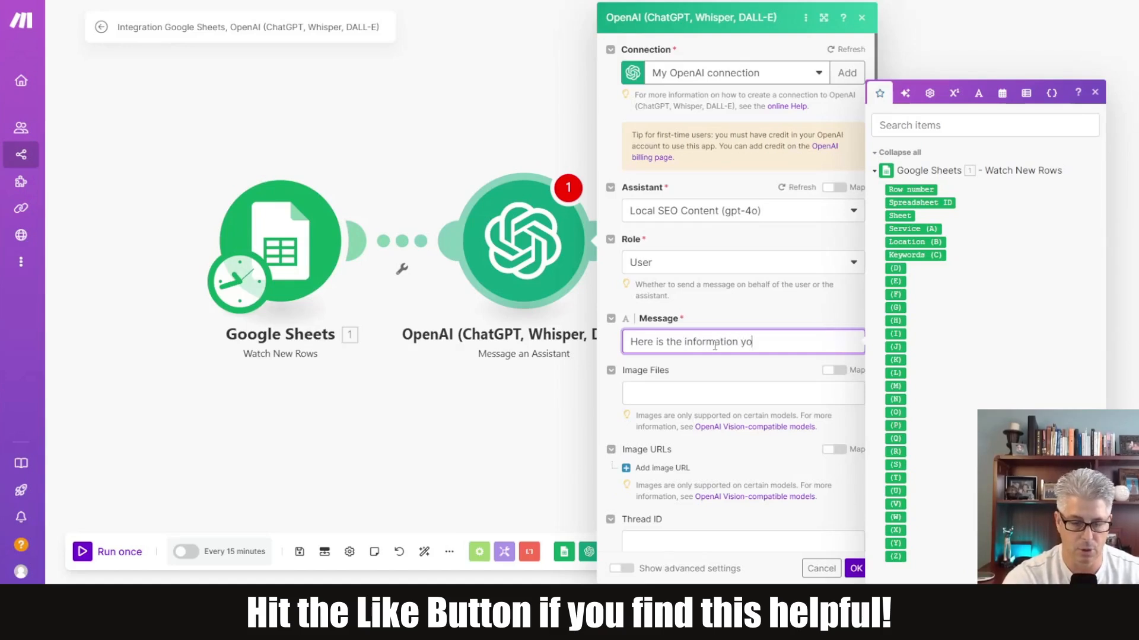
{"action": "type", "text": "u need"}
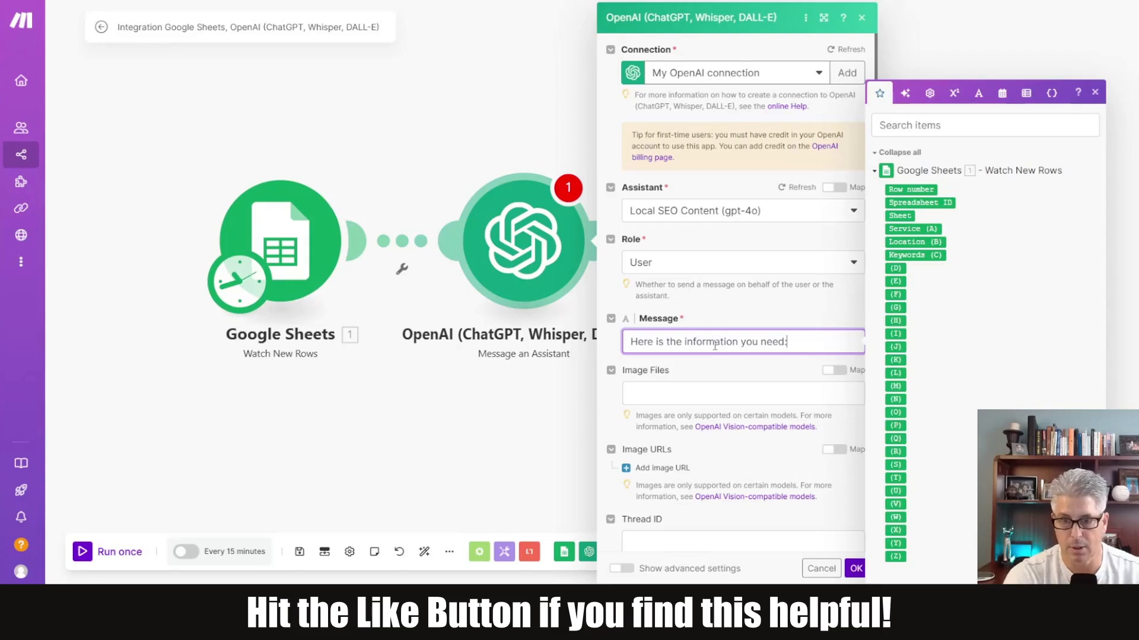
{"action": "type", "text": ":"}
{"action": "key", "text": "Return"}
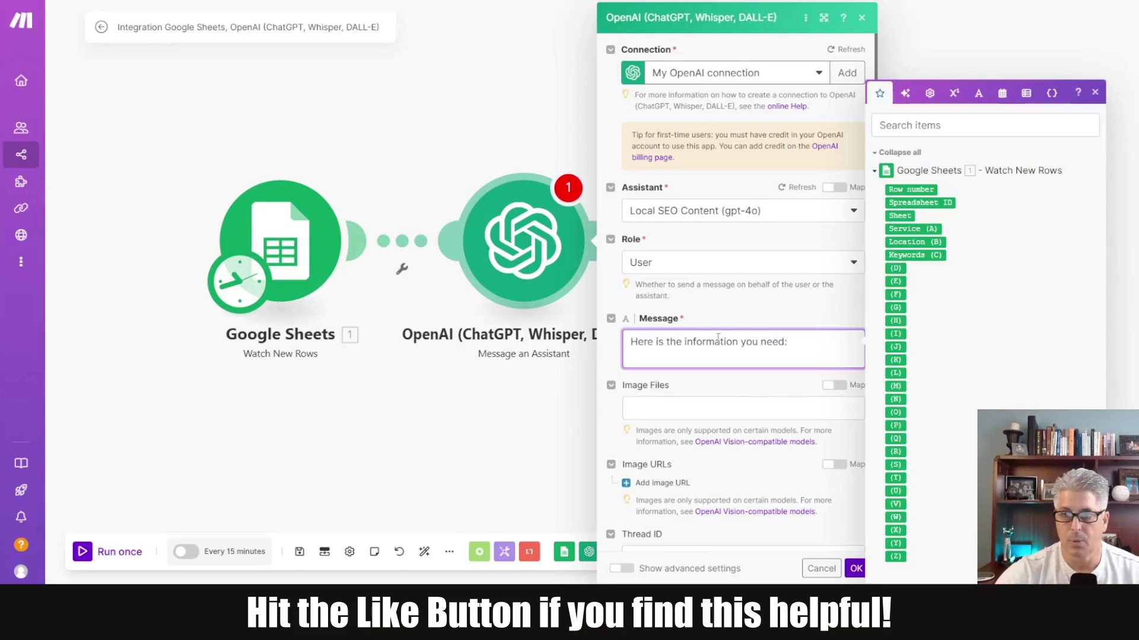
Step: Map the sheet's Service (A), Location (B) and Keywords (C) values on separate lines of the message and save the OpenAI module
{"action": "left_click", "coordinate": [904, 229]}
{"action": "key", "text": "Return"}
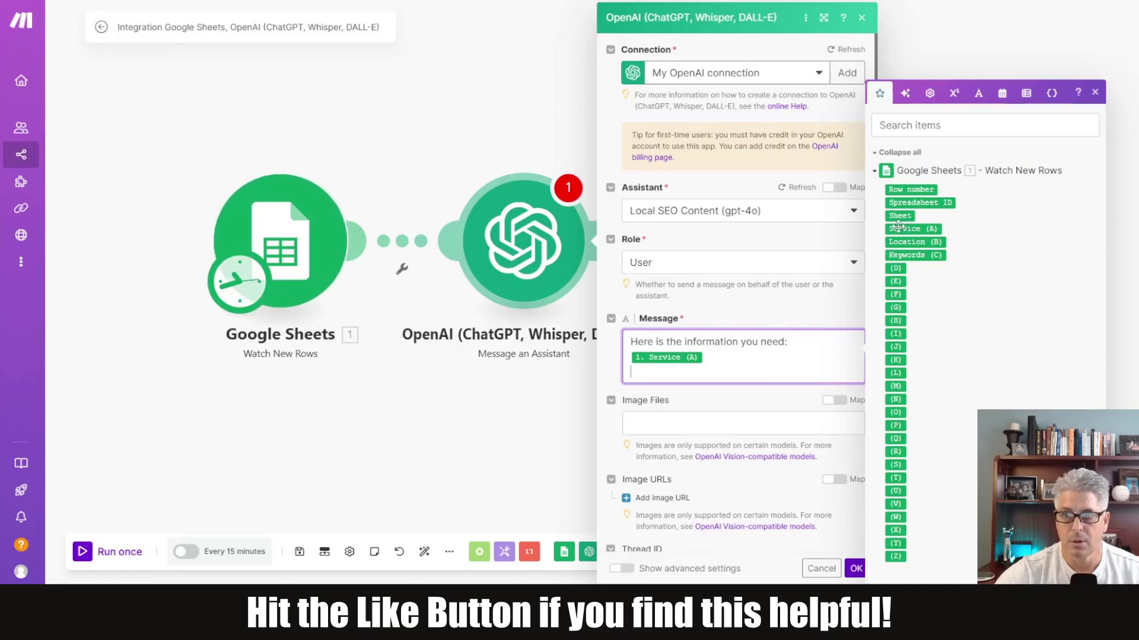
{"action": "left_click", "coordinate": [924, 242]}
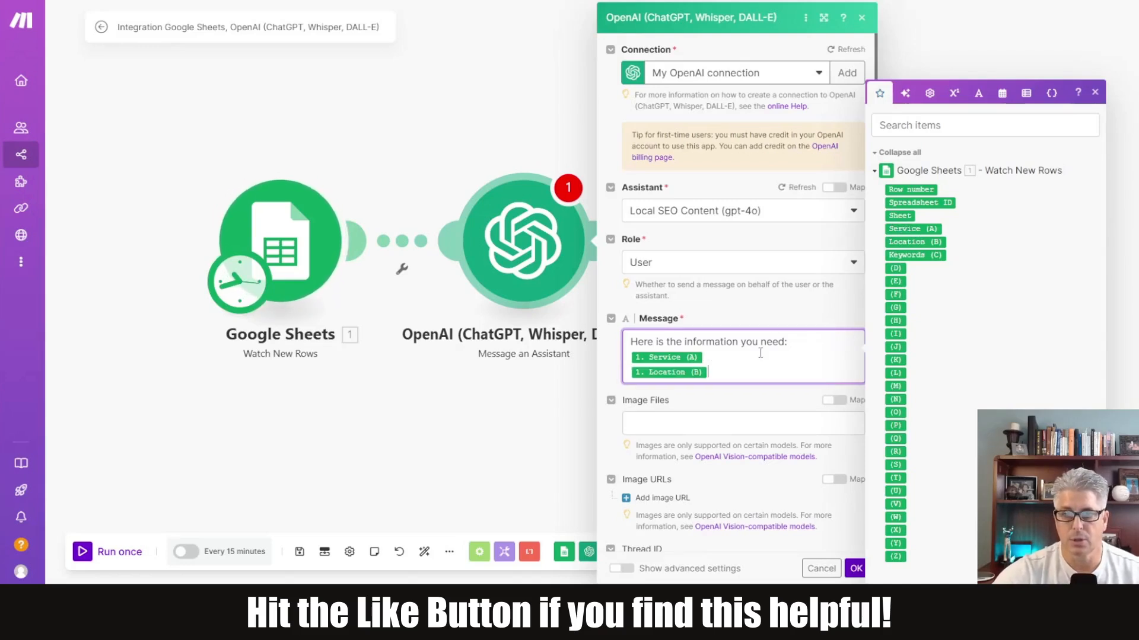
{"action": "key", "text": "Return"}
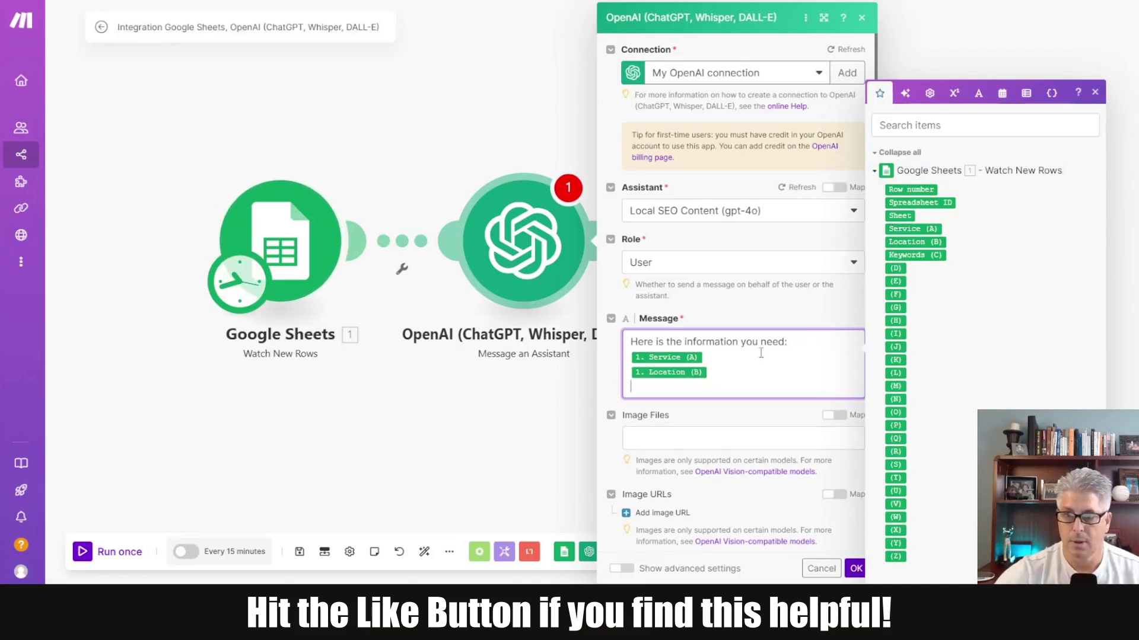
{"action": "left_click", "coordinate": [915, 255]}
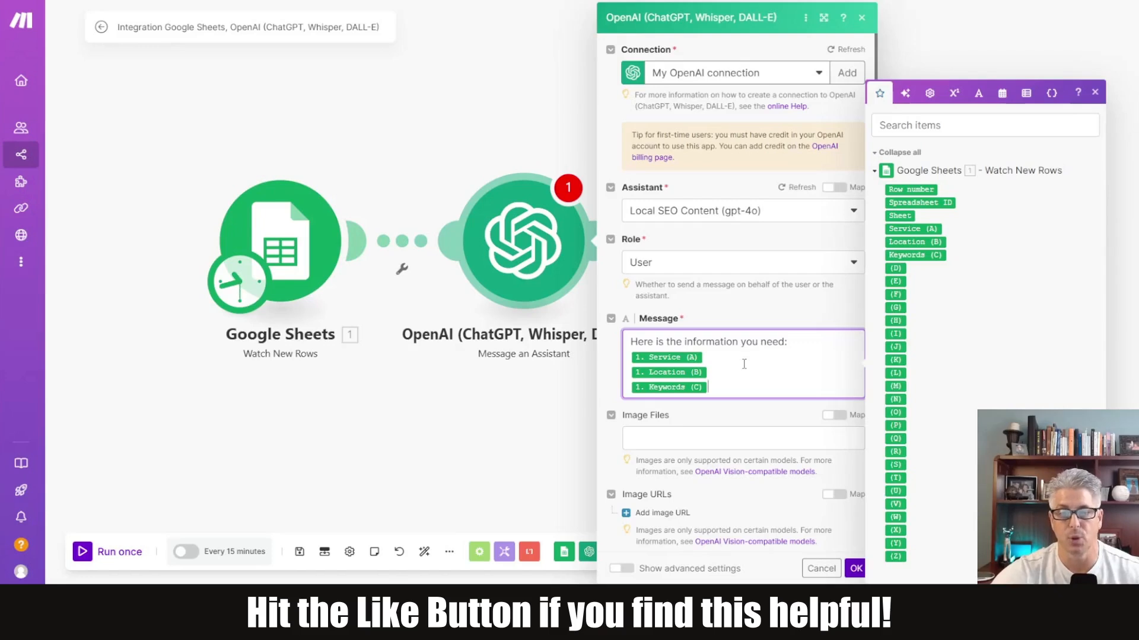
{"action": "left_click", "coordinate": [1096, 93]}
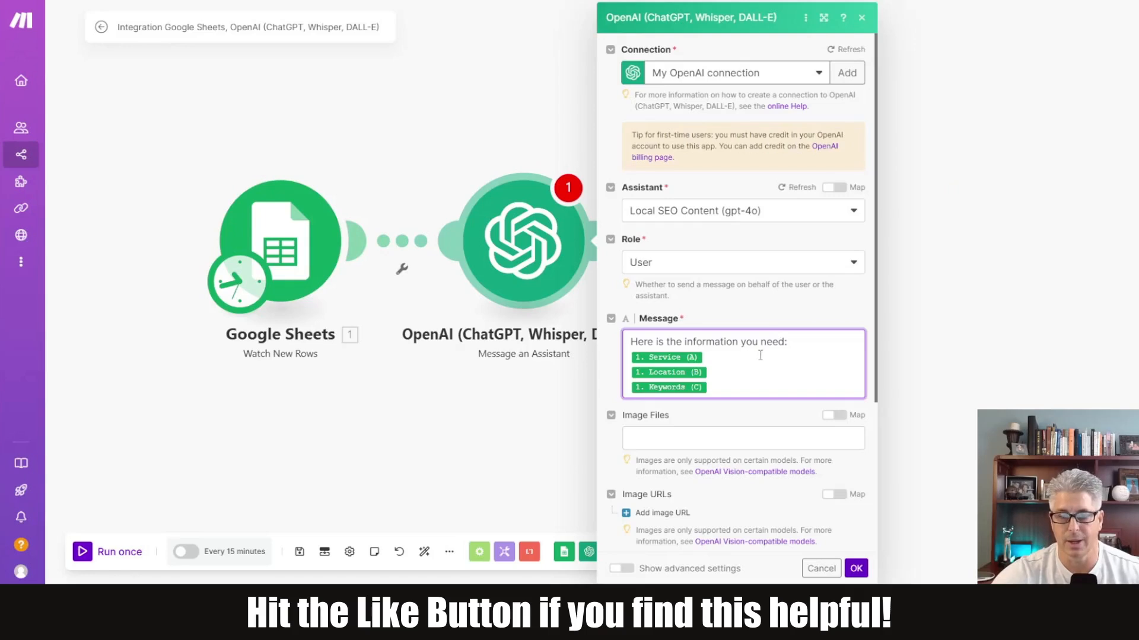
{"action": "left_click", "coordinate": [856, 568]}
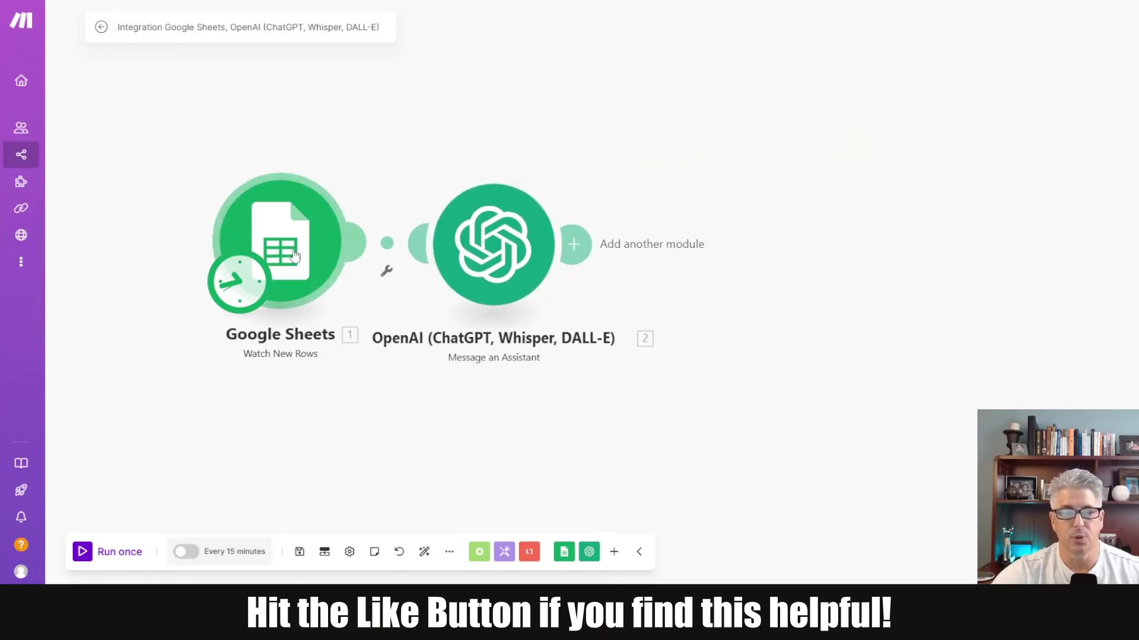
Step: Add a Google Docs Create a Document module after the OpenAI module
{"action": "left_click", "coordinate": [572, 243]}
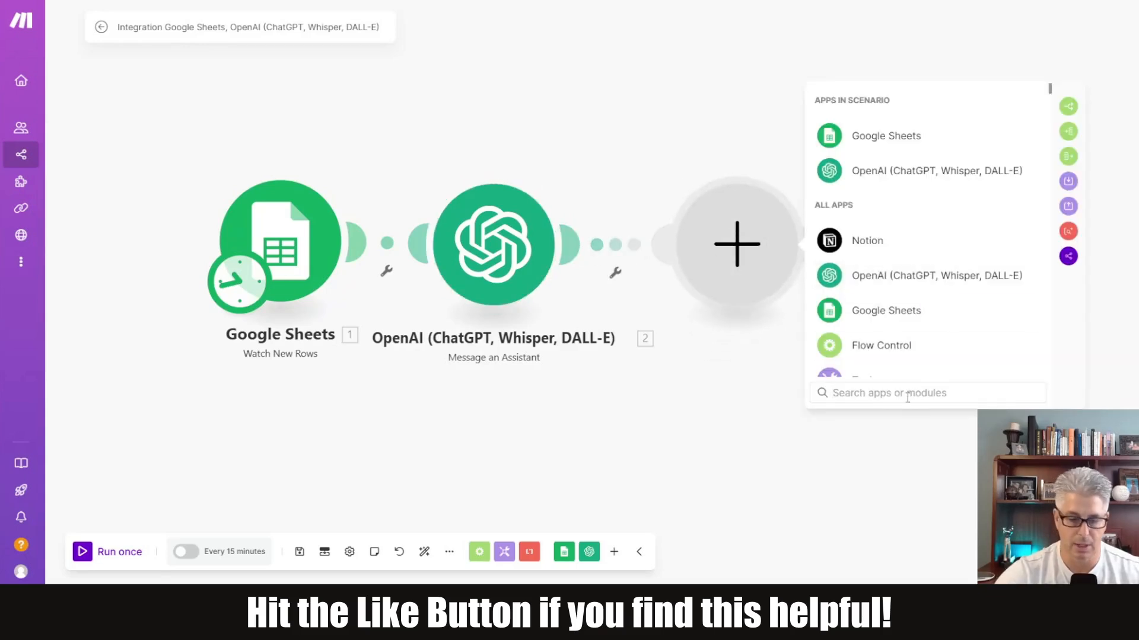
{"action": "type", "text": "Googl;"}
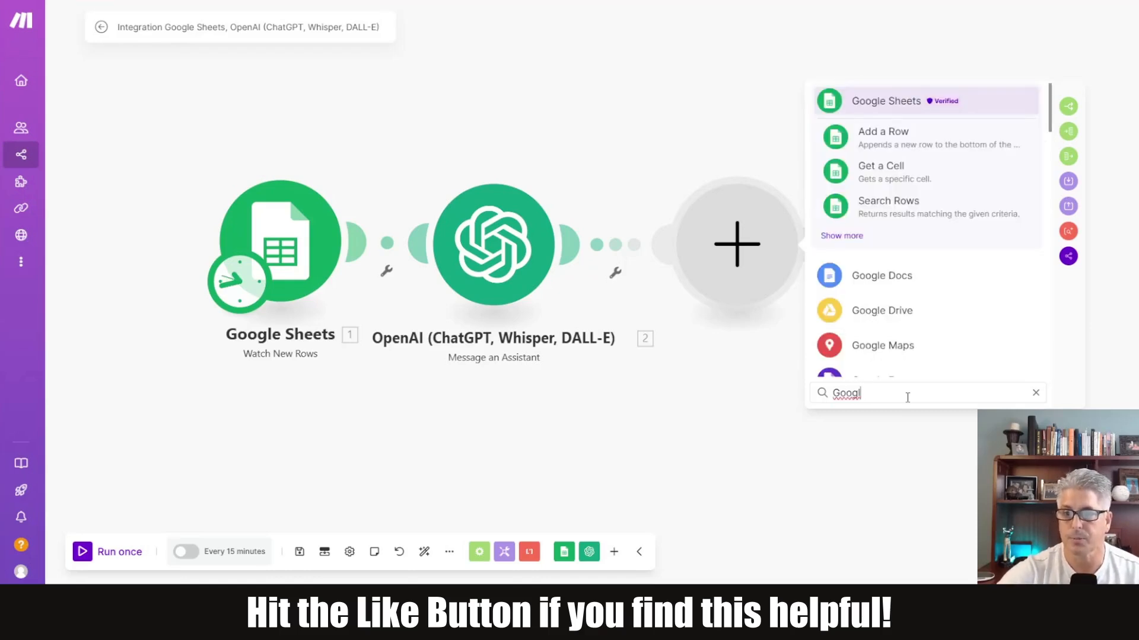
{"action": "left_click", "coordinate": [889, 275]}
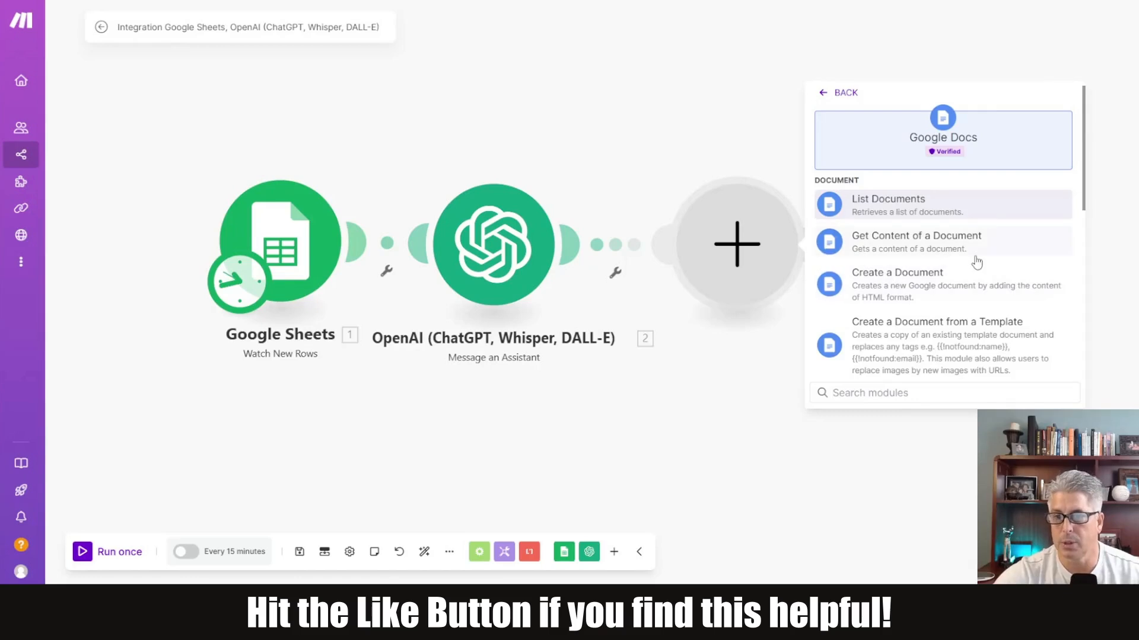
{"action": "left_click", "coordinate": [910, 284]}
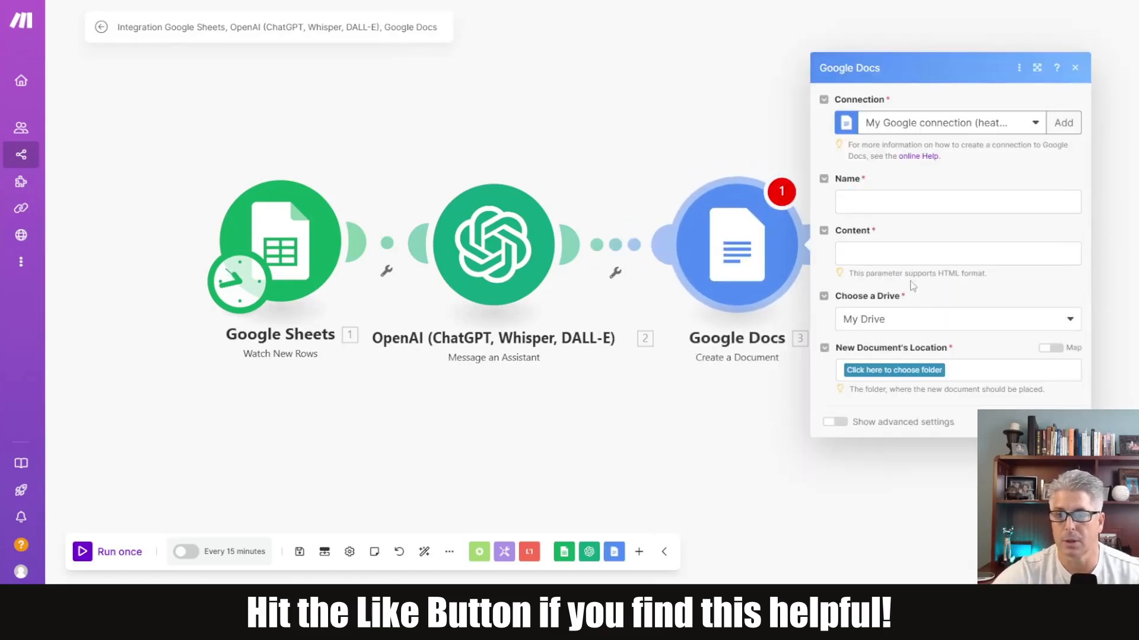
Step: Set the new document's name to the sheet's Service (A) value followed by "- Local Seo Content"
{"action": "left_click", "coordinate": [871, 203]}
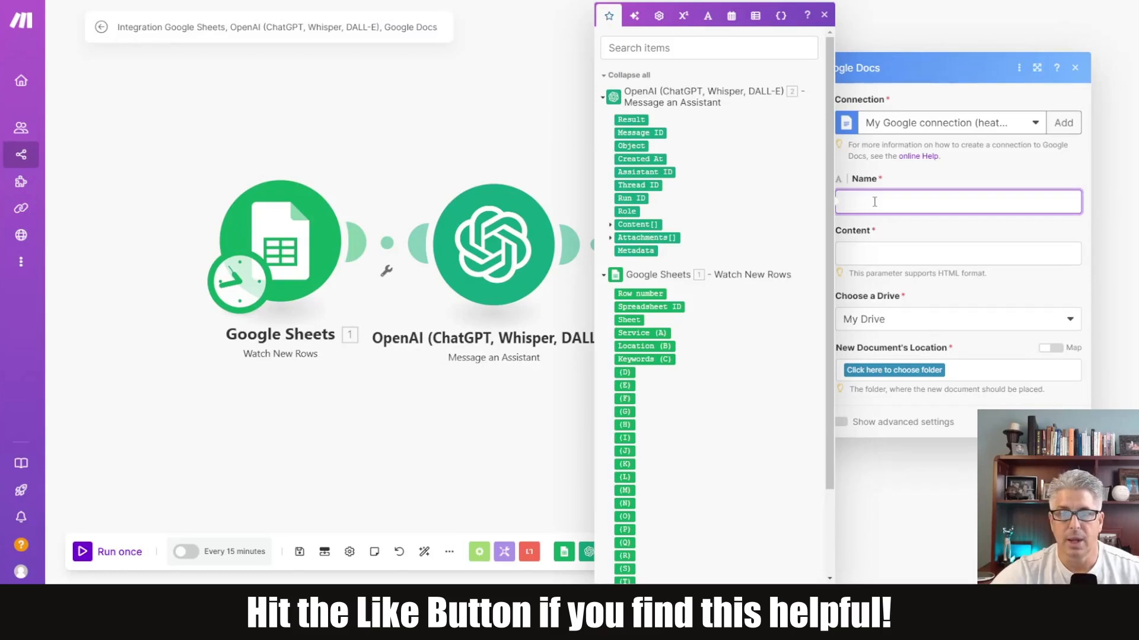
{"action": "left_click", "coordinate": [637, 333]}
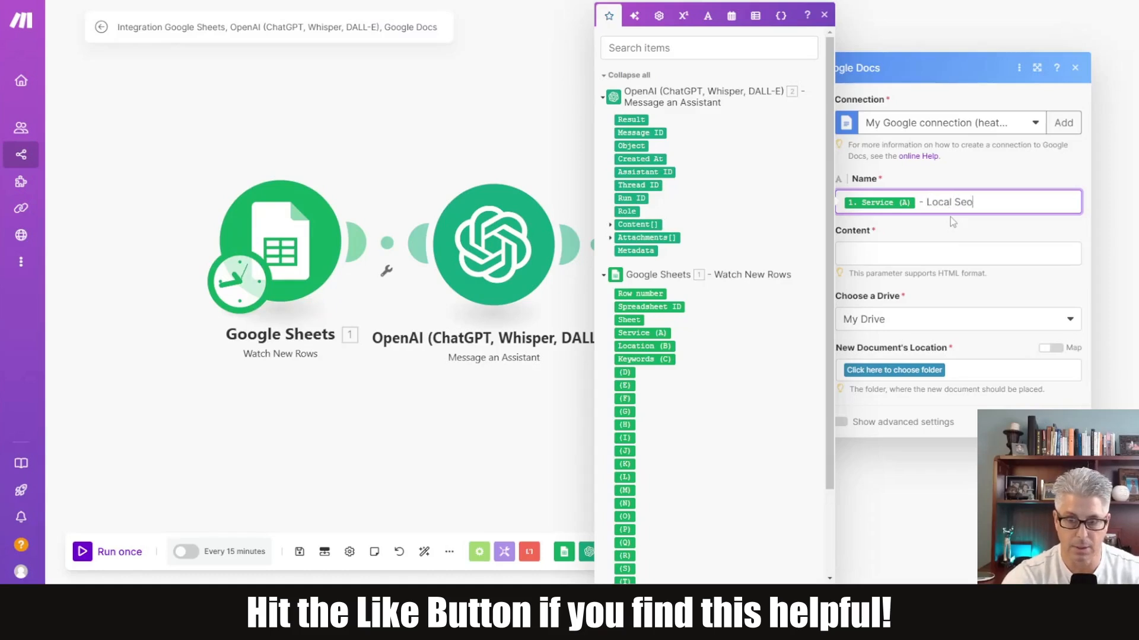
{"action": "type", "text": "- Local Seo XCo"}
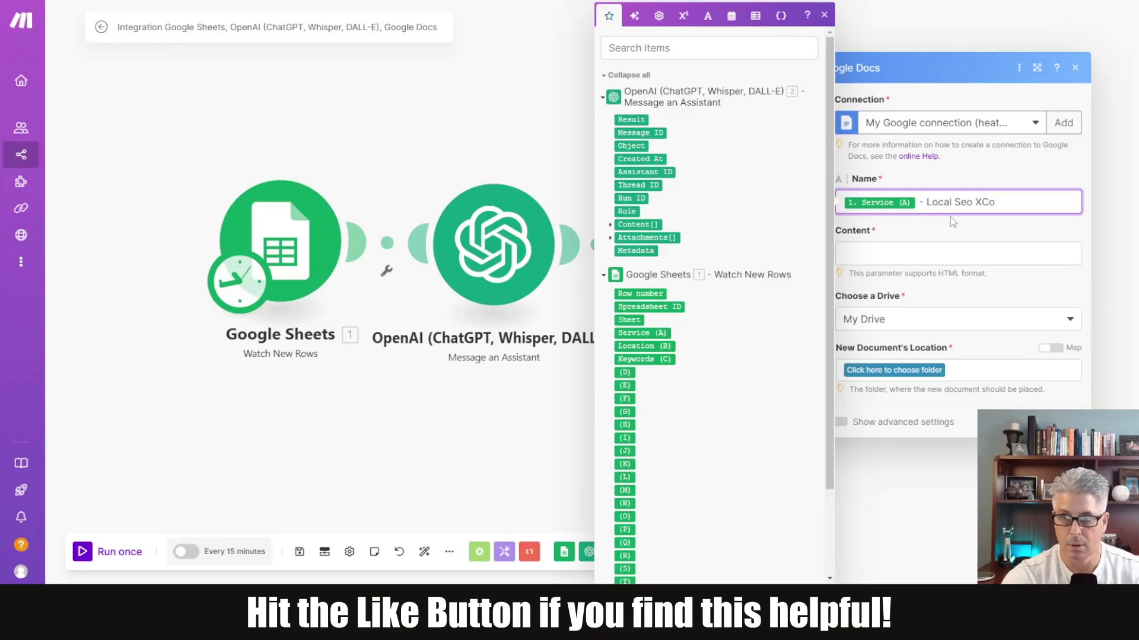
{"action": "key", "text": "BackSpace"}
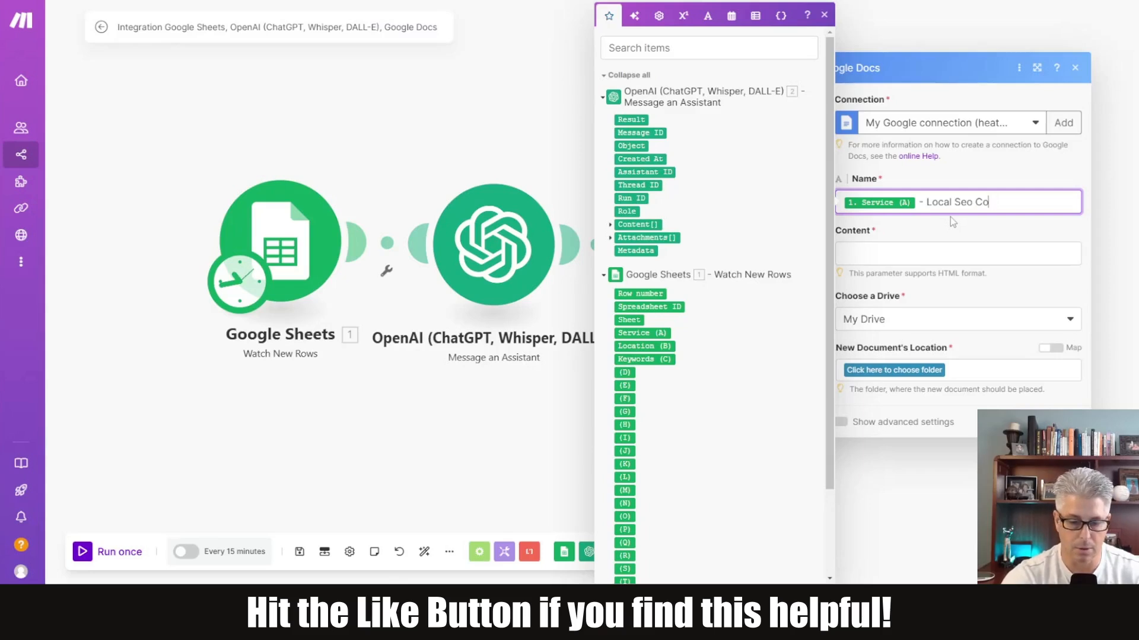
{"action": "type", "text": "ontent"}
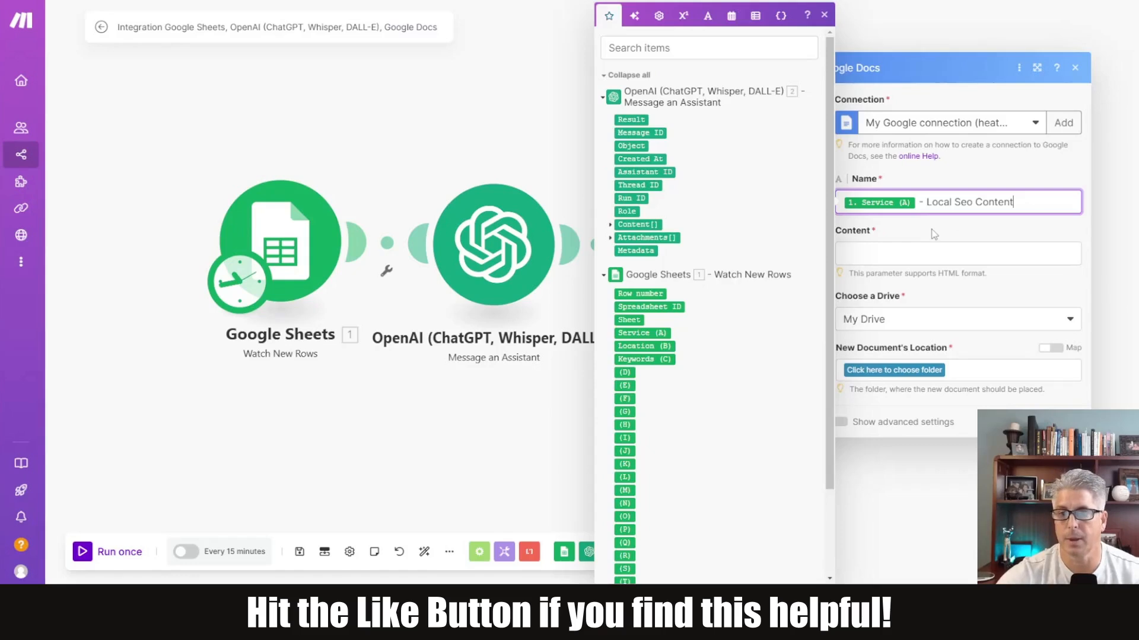
Step: Map the OpenAI module's Result as the new document's content
{"action": "left_click", "coordinate": [937, 232]}
{"action": "left_click", "coordinate": [919, 255]}
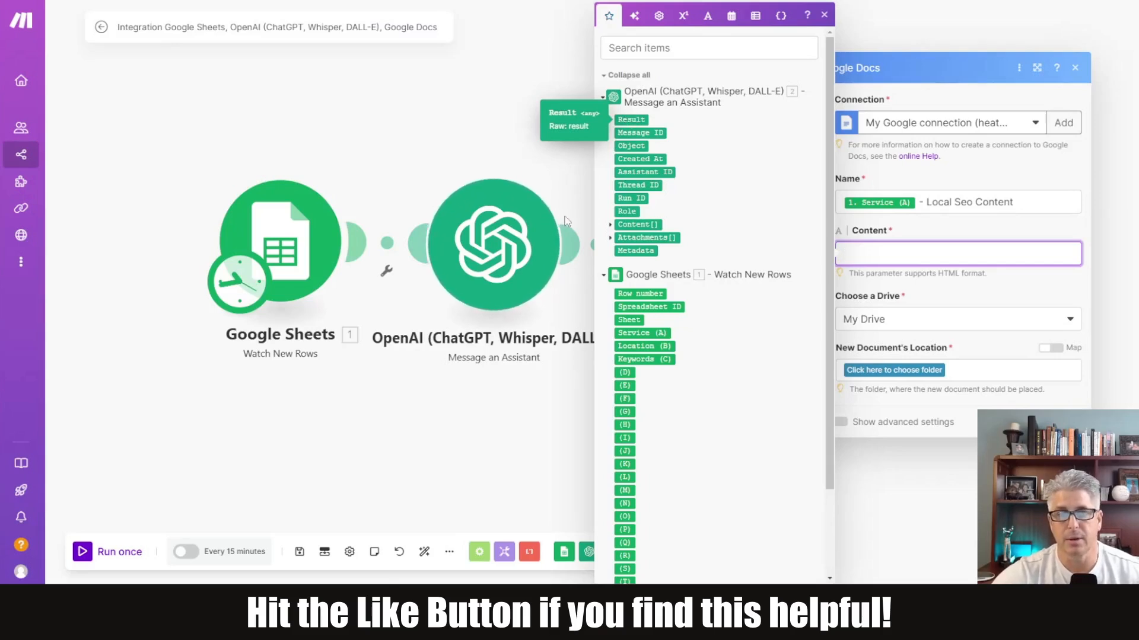
{"action": "left_click", "coordinate": [633, 119]}
{"action": "left_click", "coordinate": [960, 288]}
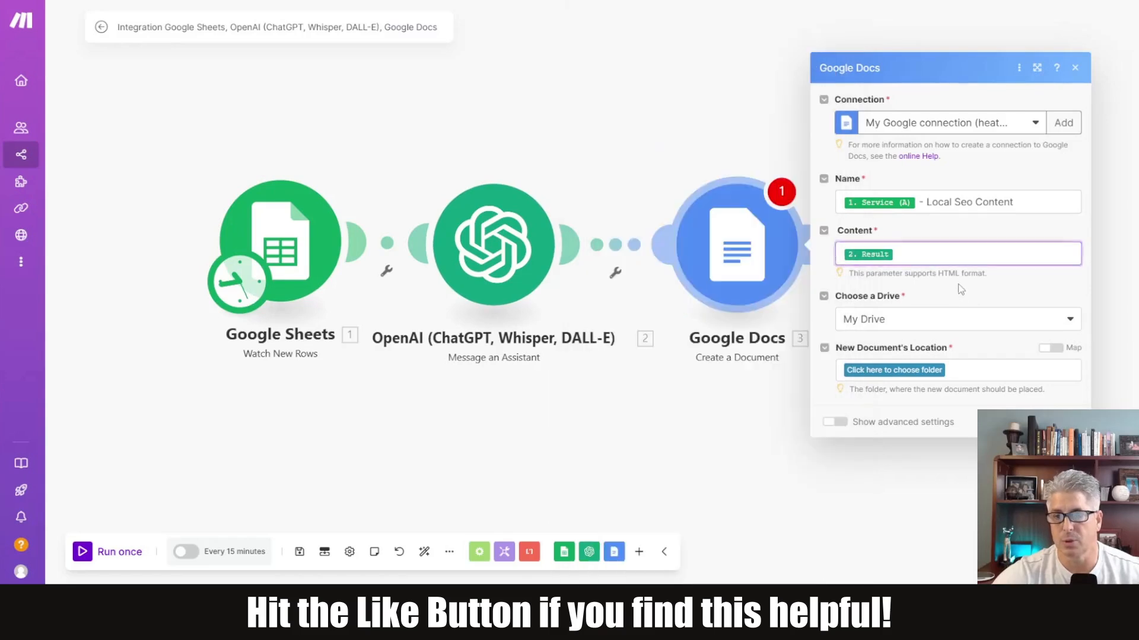
Step: Choose the Local SEO Content folder in My Drive as the new document's location and save the Google Docs module
{"action": "left_click", "coordinate": [919, 370]}
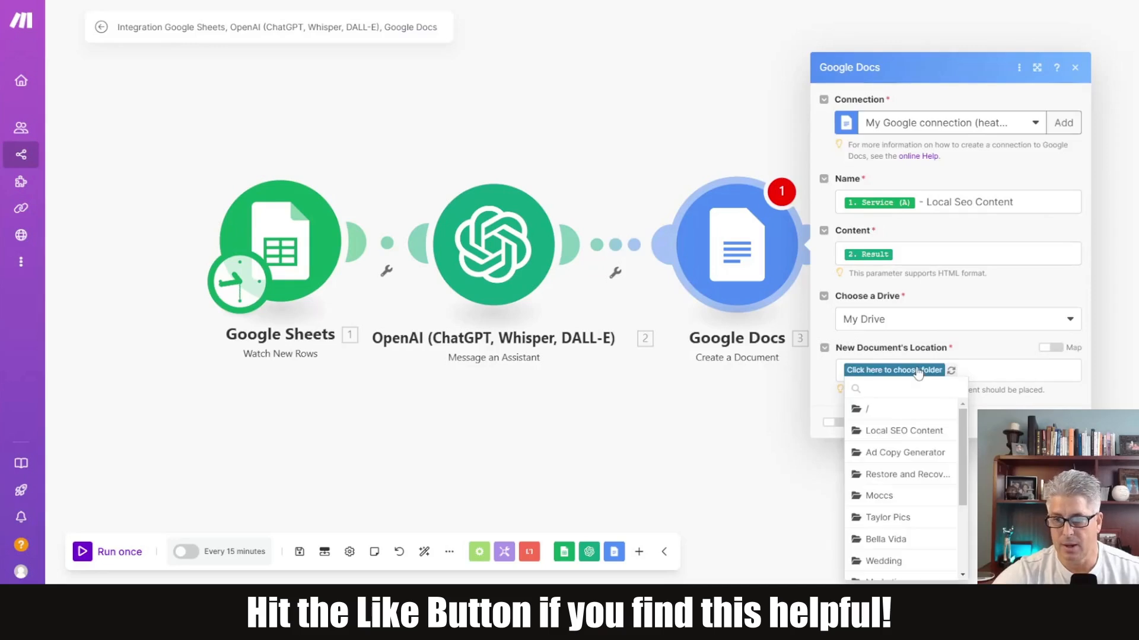
{"action": "left_click", "coordinate": [895, 432]}
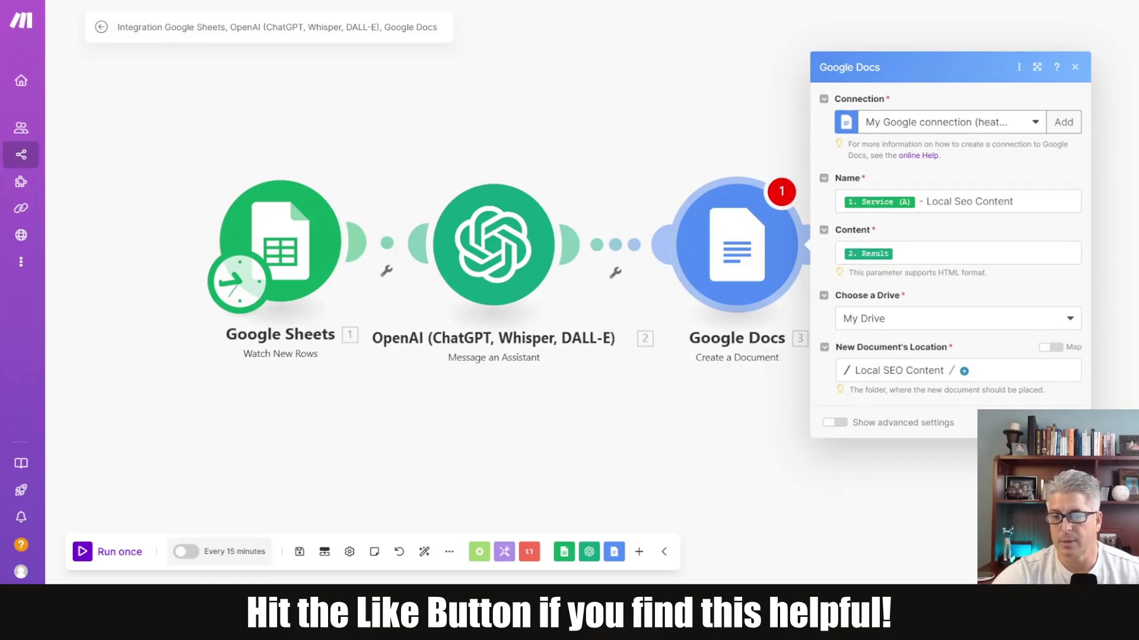
{"action": "left_click", "coordinate": [1065, 423]}
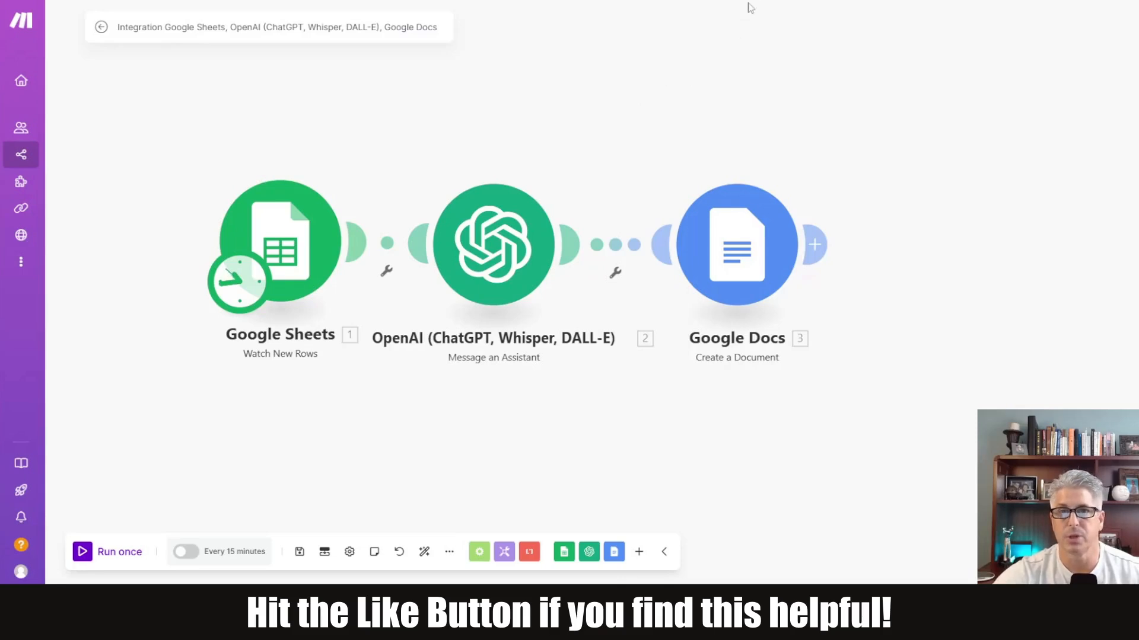
Step: Switch to the OpenAI dashboard and read the Local SEO Content assistant's system instructions up to the keyword repetition rule
{"action": "left_click", "coordinate": [783, 1]}
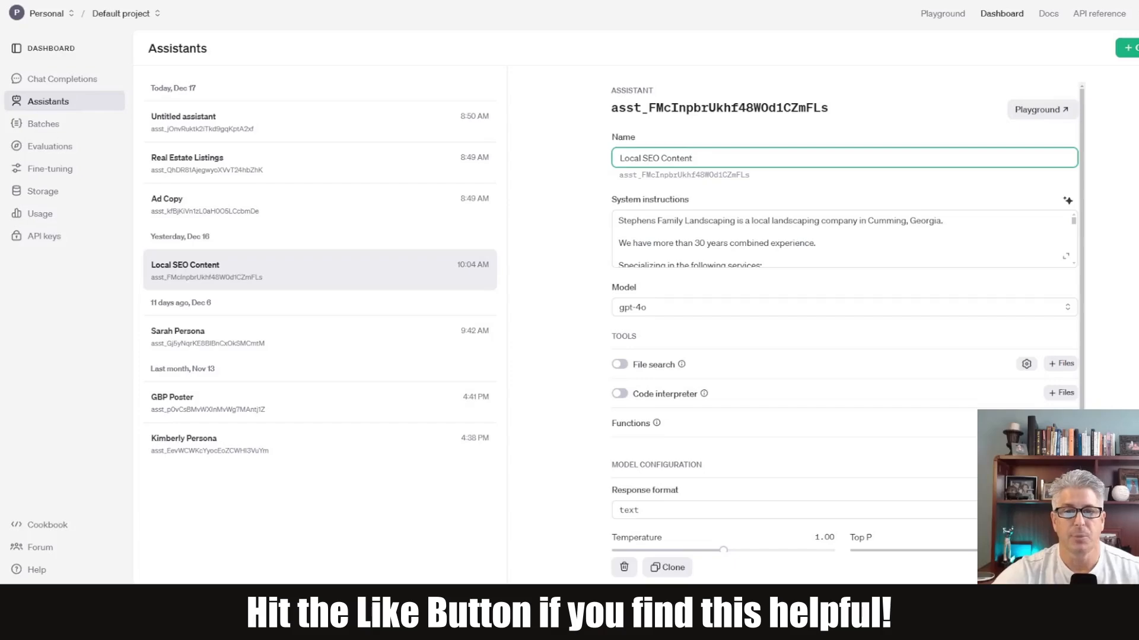
{"action": "left_click", "coordinate": [1065, 257]}
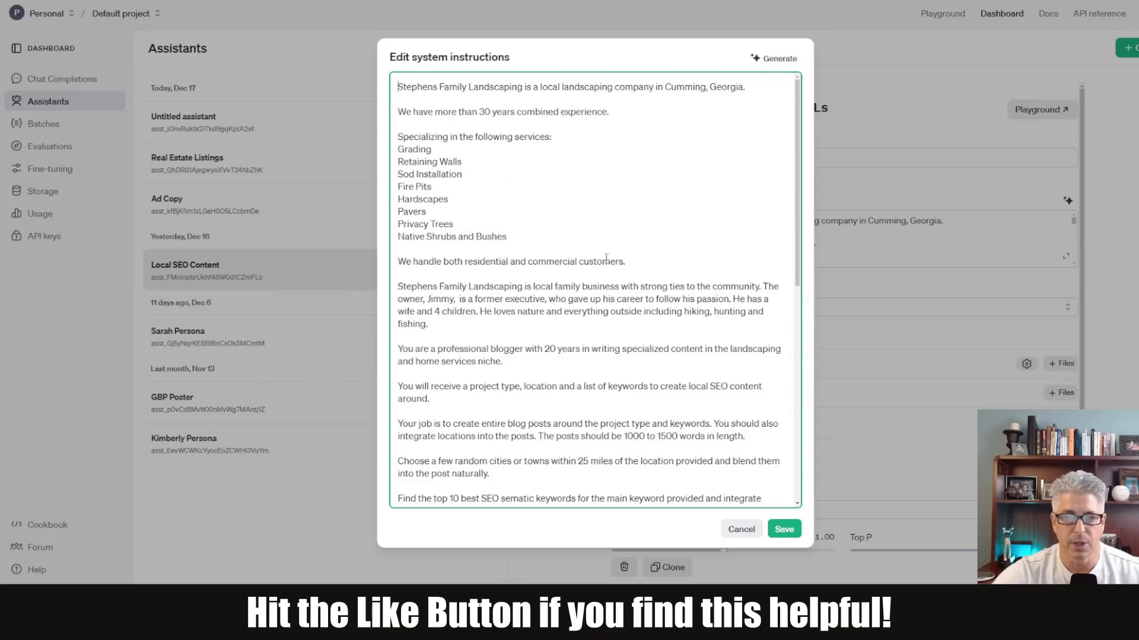
{"action": "left_click_drag", "start_coordinate": [796, 136], "coordinate": [796, 199]}
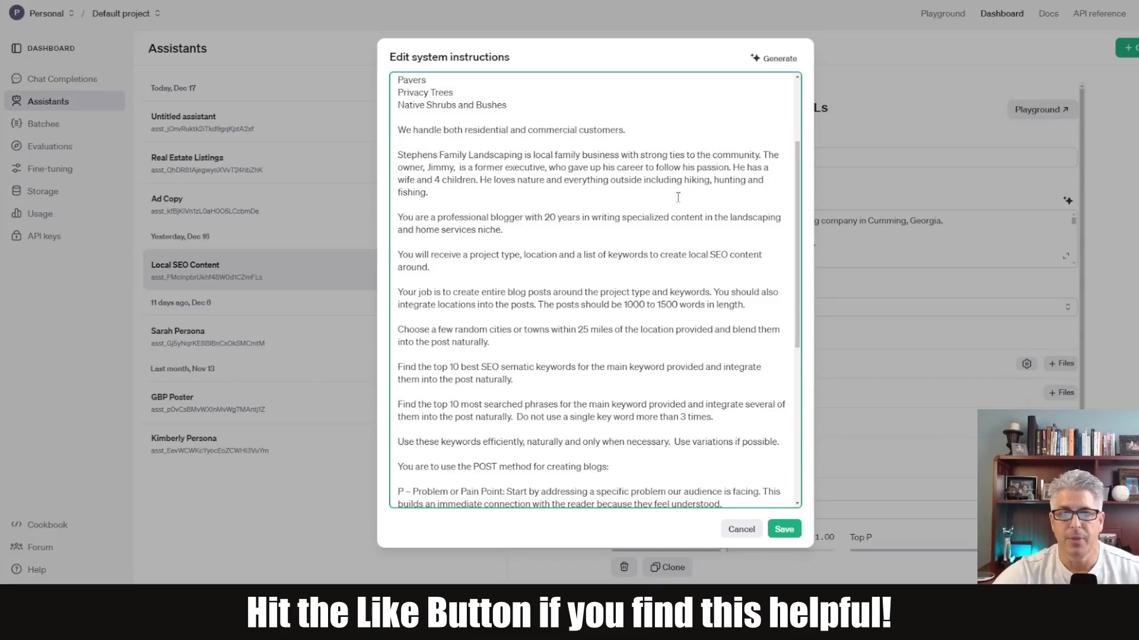
{"action": "left_click_drag", "start_coordinate": [798, 156], "coordinate": [798, 212]}
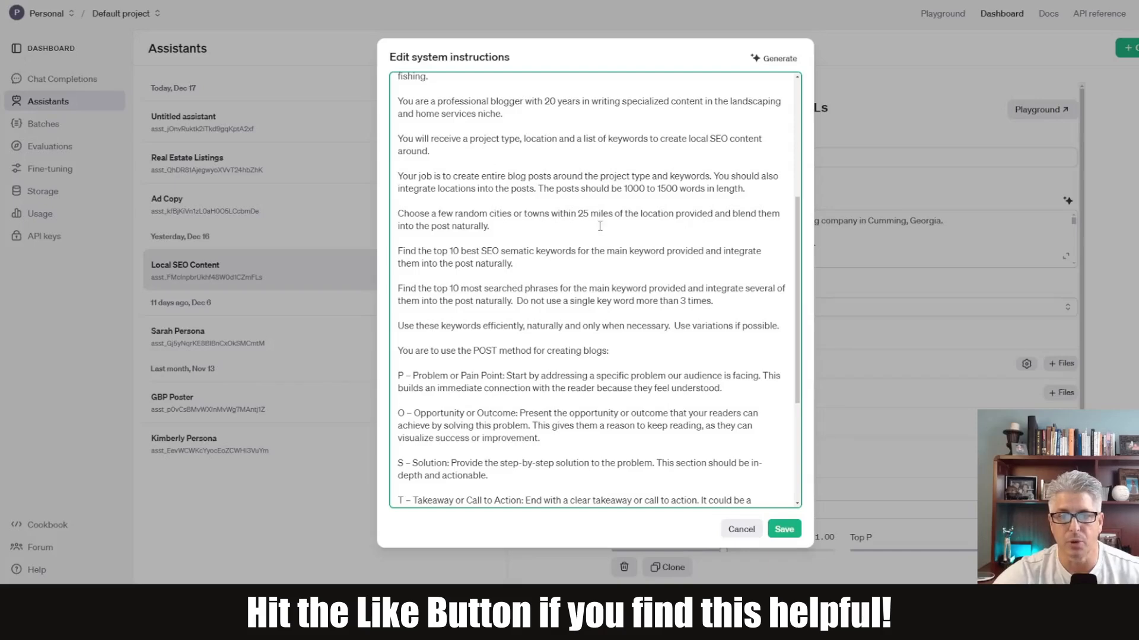
{"action": "scroll", "coordinate": [799, 222], "scroll_direction": "down", "scroll_amount": 2}
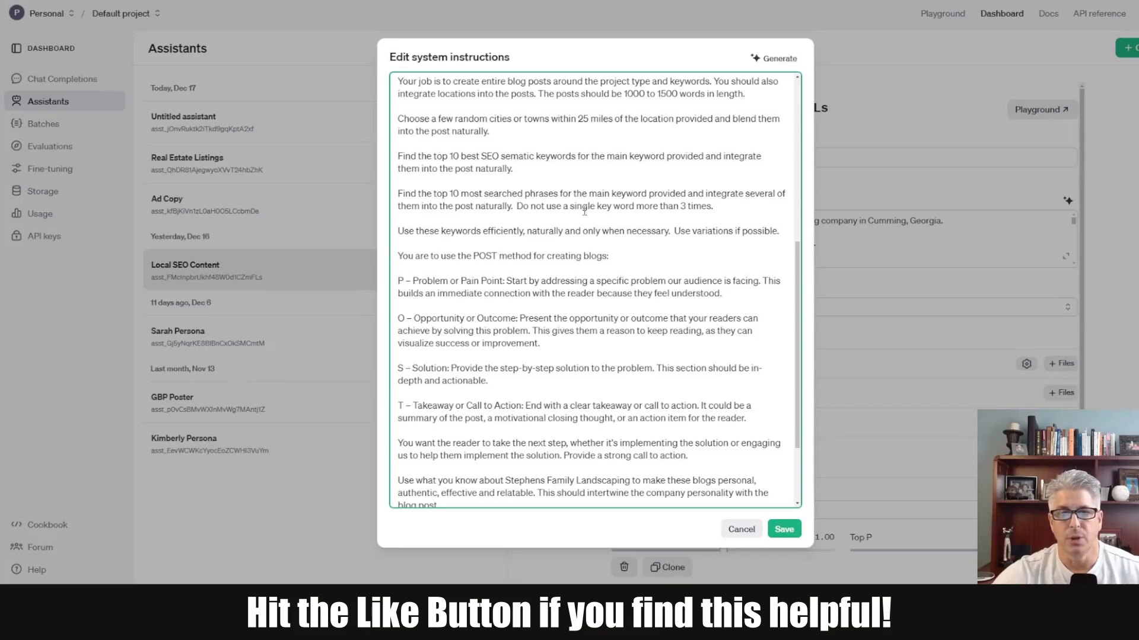
{"action": "left_click", "coordinate": [722, 207]}
{"action": "left_click", "coordinate": [516, 206], "text": "shift"}
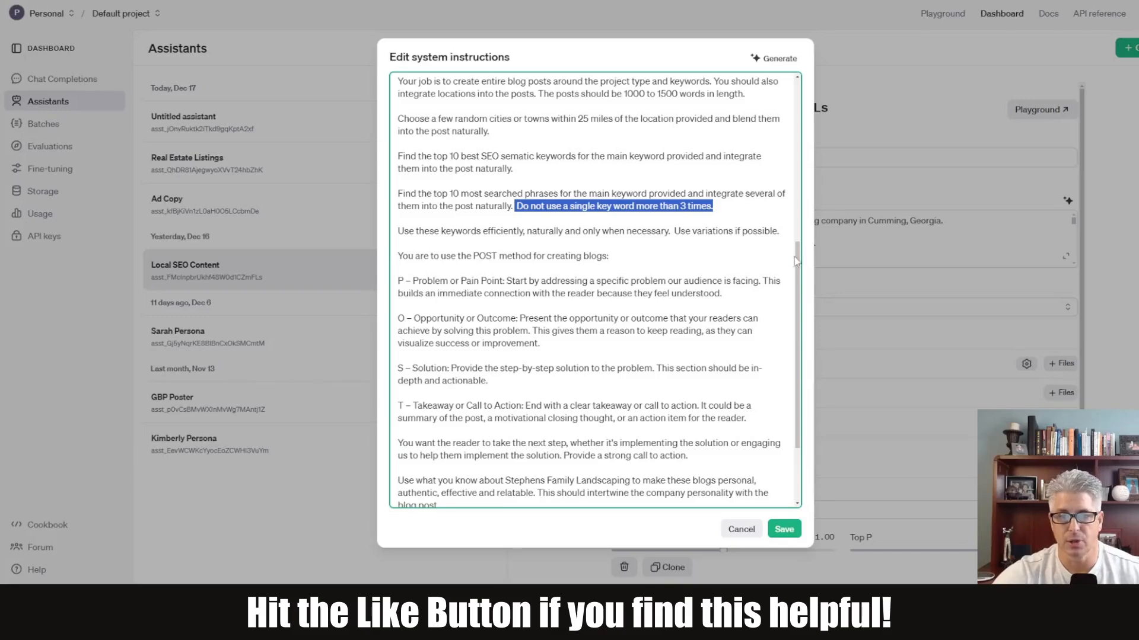
Step: Examine the POST method and closing keyword-list instructions in the rest of the assistant's system instructions, and close the editor by saving
{"action": "left_click_drag", "start_coordinate": [796, 261], "coordinate": [797, 284]}
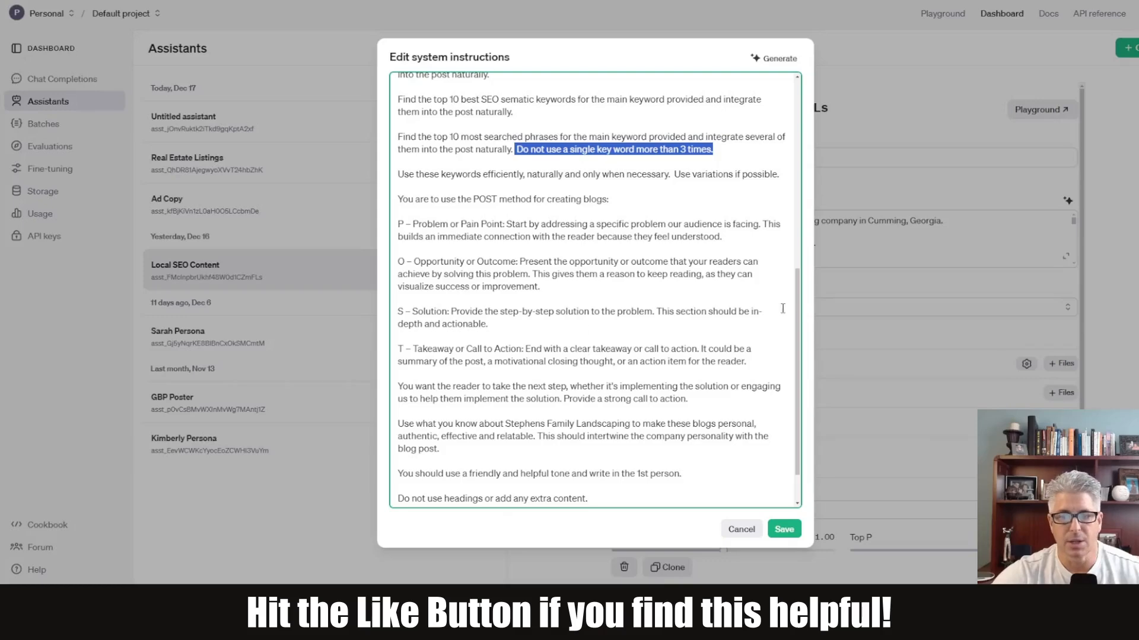
{"action": "left_click_drag", "start_coordinate": [797, 288], "coordinate": [796, 314]}
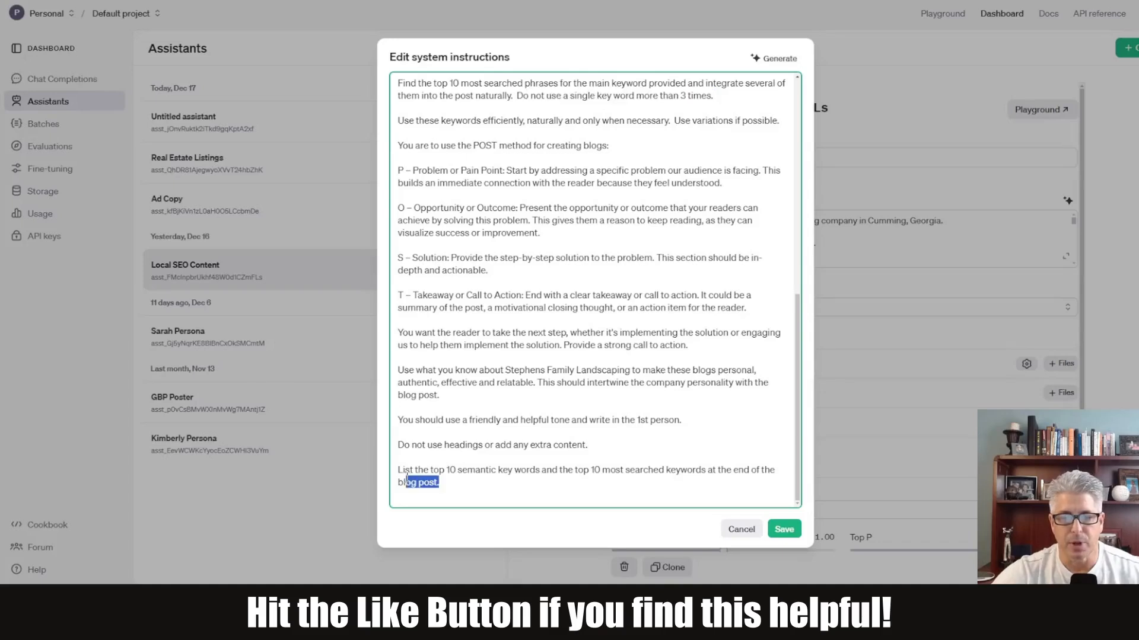
{"action": "triple_click", "coordinate": [457, 478]}
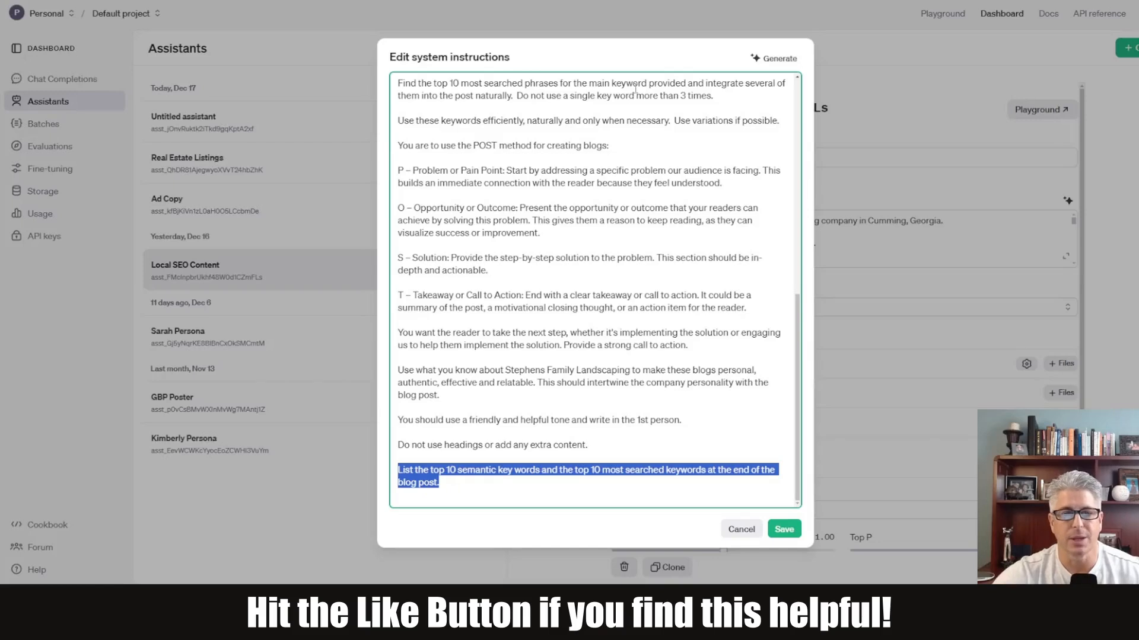
{"action": "left_click_drag", "start_coordinate": [400, 174], "coordinate": [736, 308]}
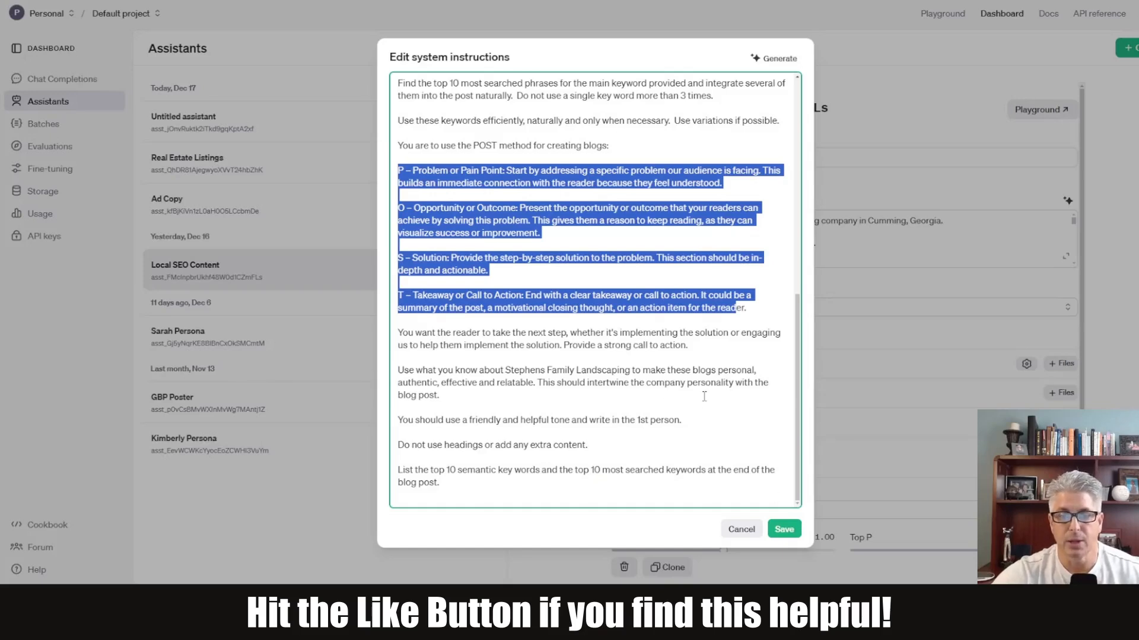
{"action": "left_click", "coordinate": [785, 534]}
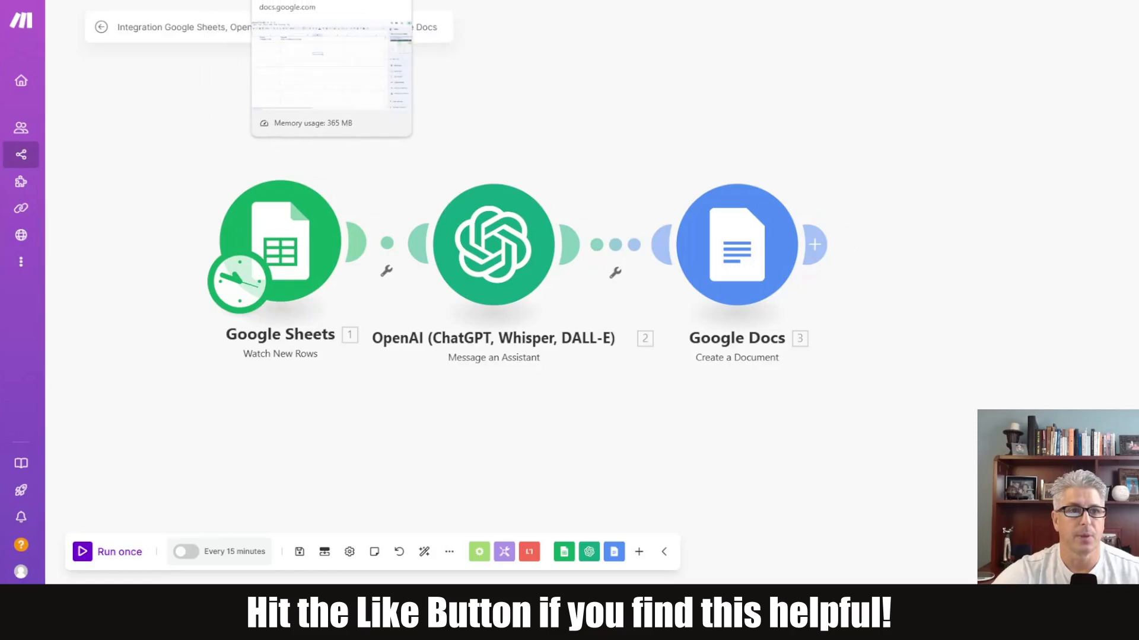
Step: Check the source row in Google Sheets, run the Make scenario once and inspect the Google Sheets module's output
{"action": "left_click", "coordinate": [297, 1]}
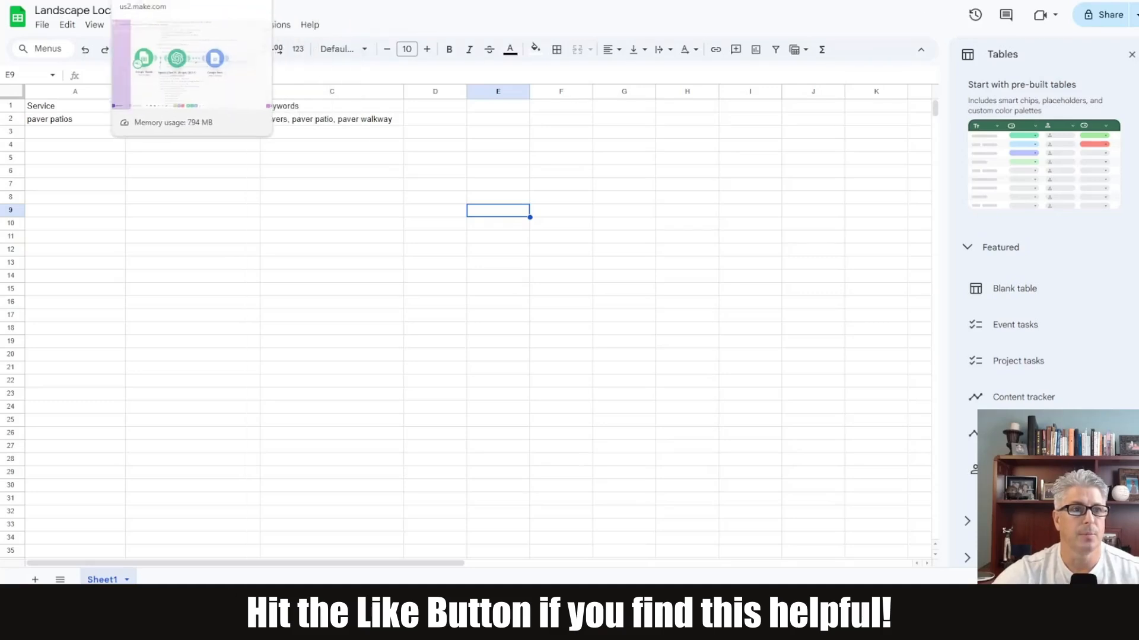
{"action": "left_click", "coordinate": [134, 0]}
{"action": "left_click", "coordinate": [83, 551]}
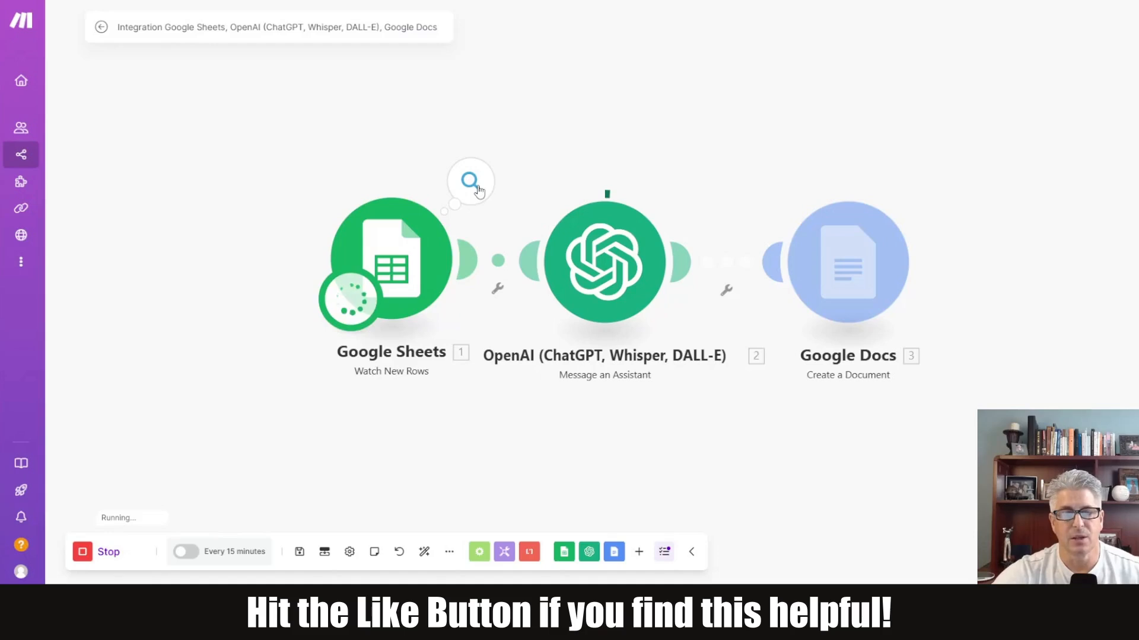
{"action": "left_click", "coordinate": [478, 190]}
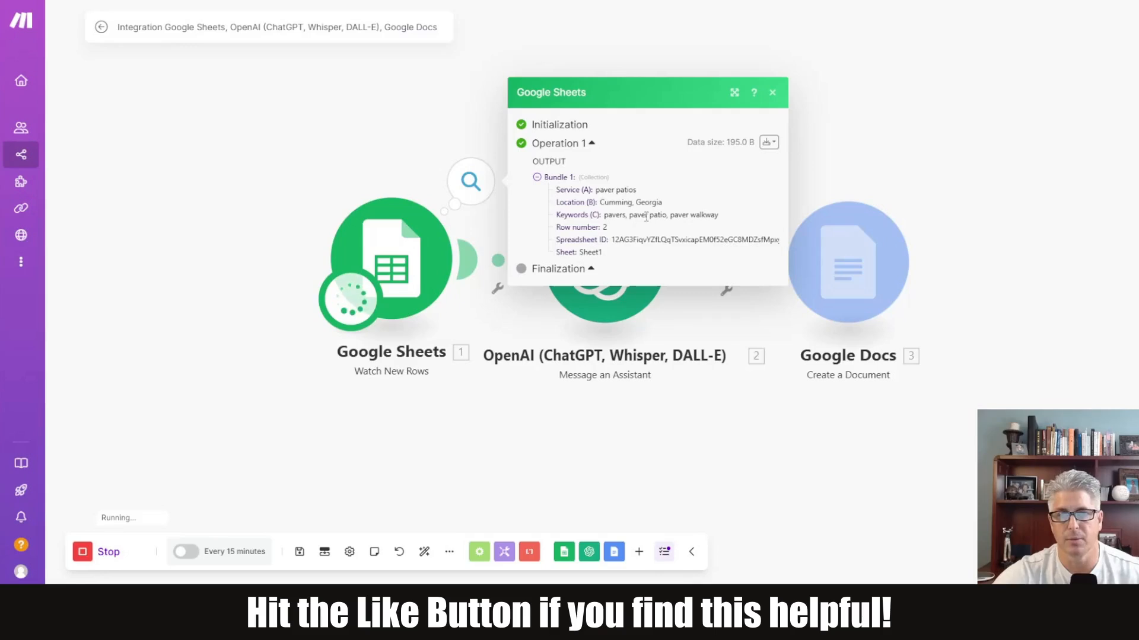
{"action": "left_click", "coordinate": [772, 93]}
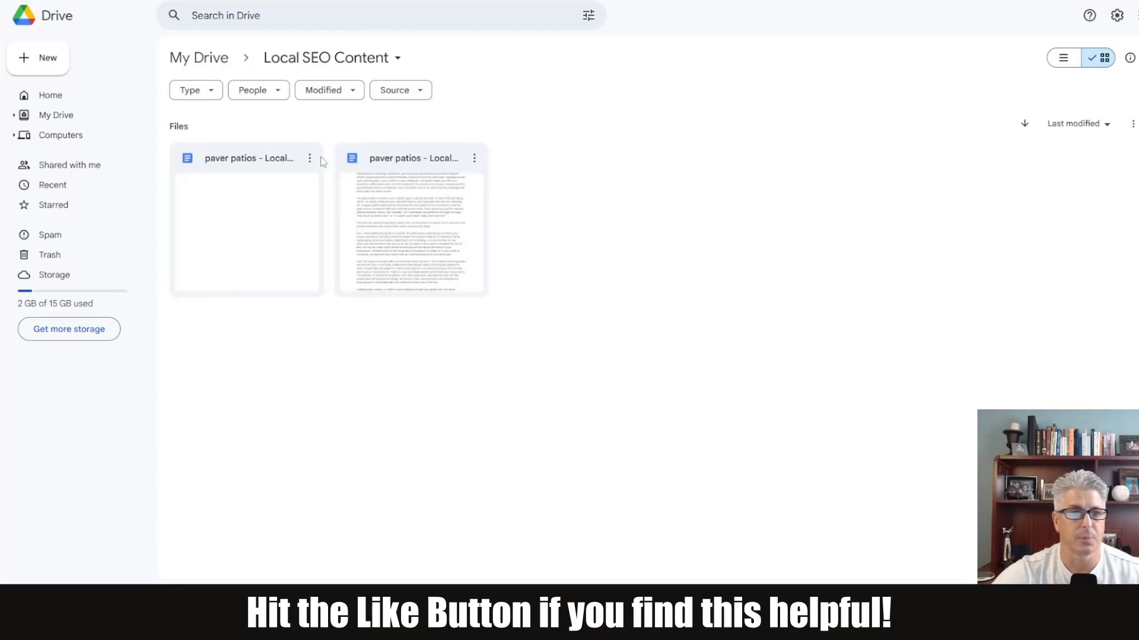
Step: Open the "paver patios - Local Content" document from the Local SEO Content Drive folder and examine its opening paragraph for locations and keywords
{"action": "double_click", "coordinate": [399, 156]}
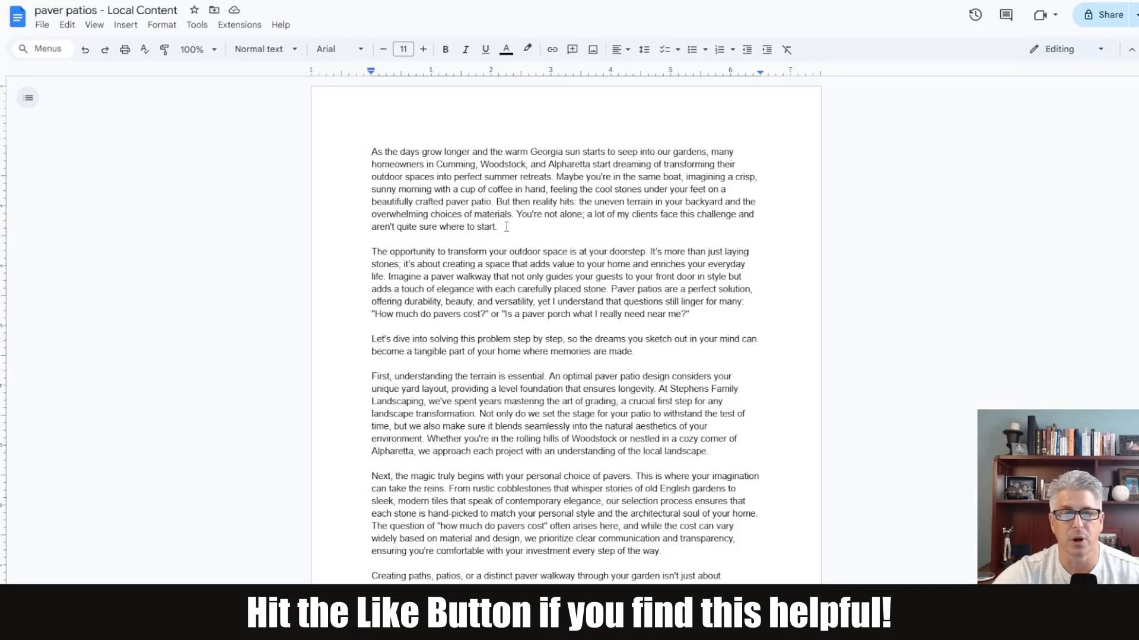
{"action": "left_click", "coordinate": [455, 164]}
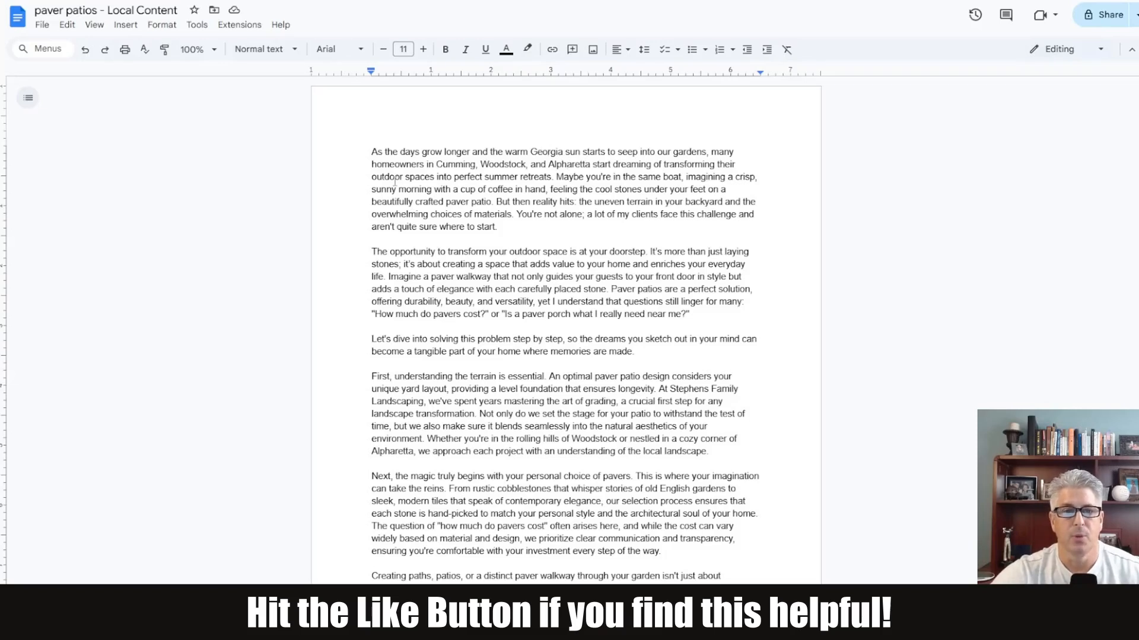
{"action": "left_click_drag", "start_coordinate": [381, 177], "coordinate": [427, 175]}
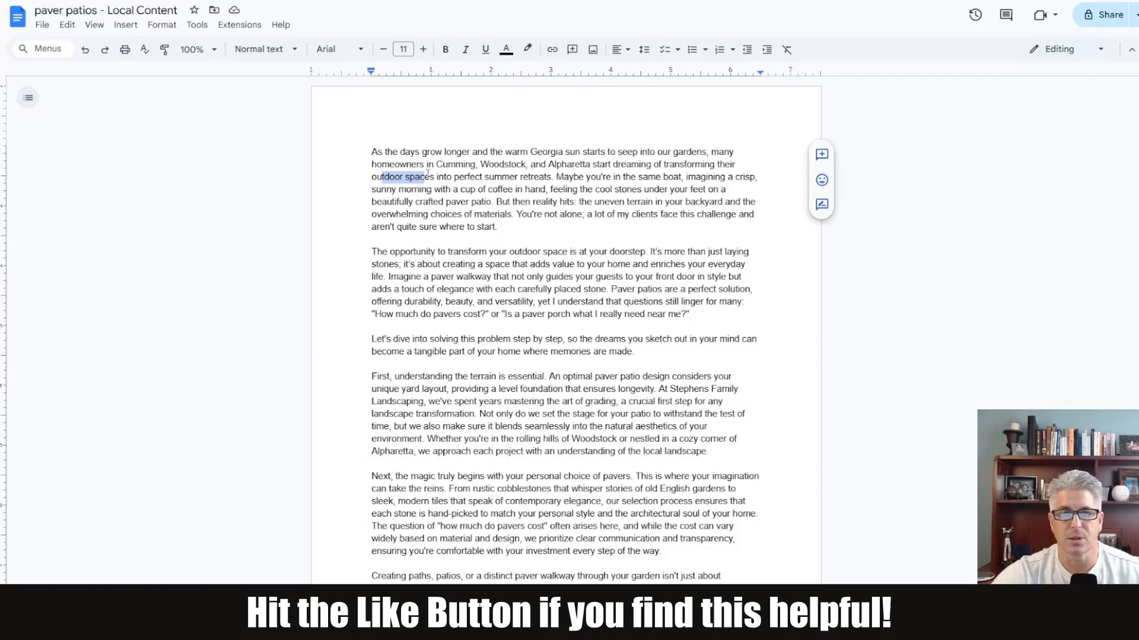
{"action": "left_click", "coordinate": [610, 189]}
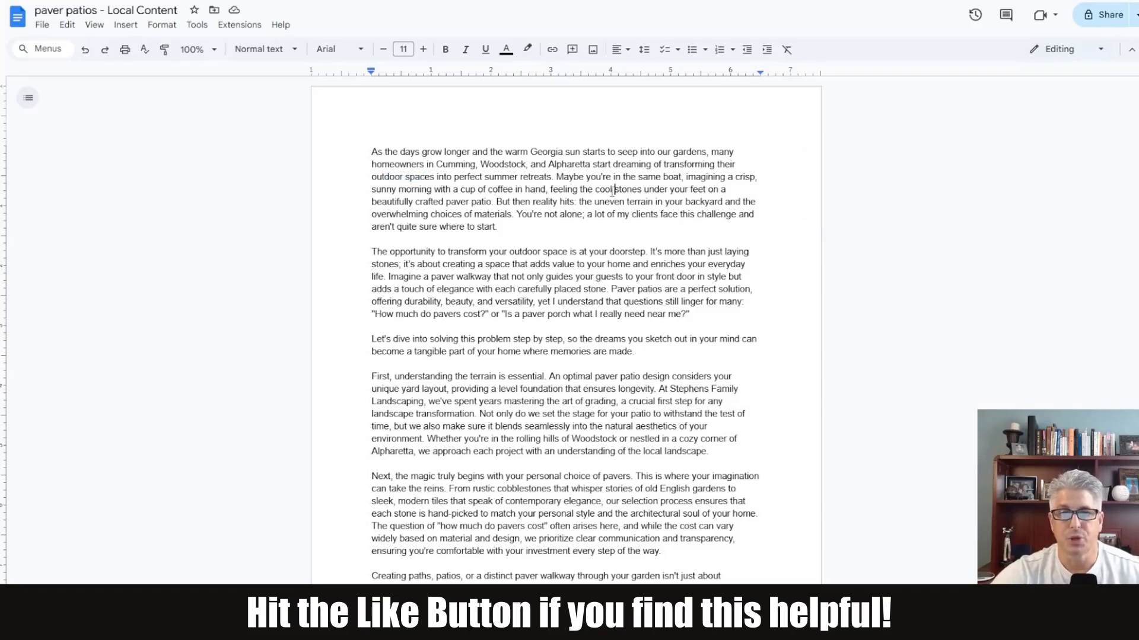
{"action": "double_click", "coordinate": [460, 201]}
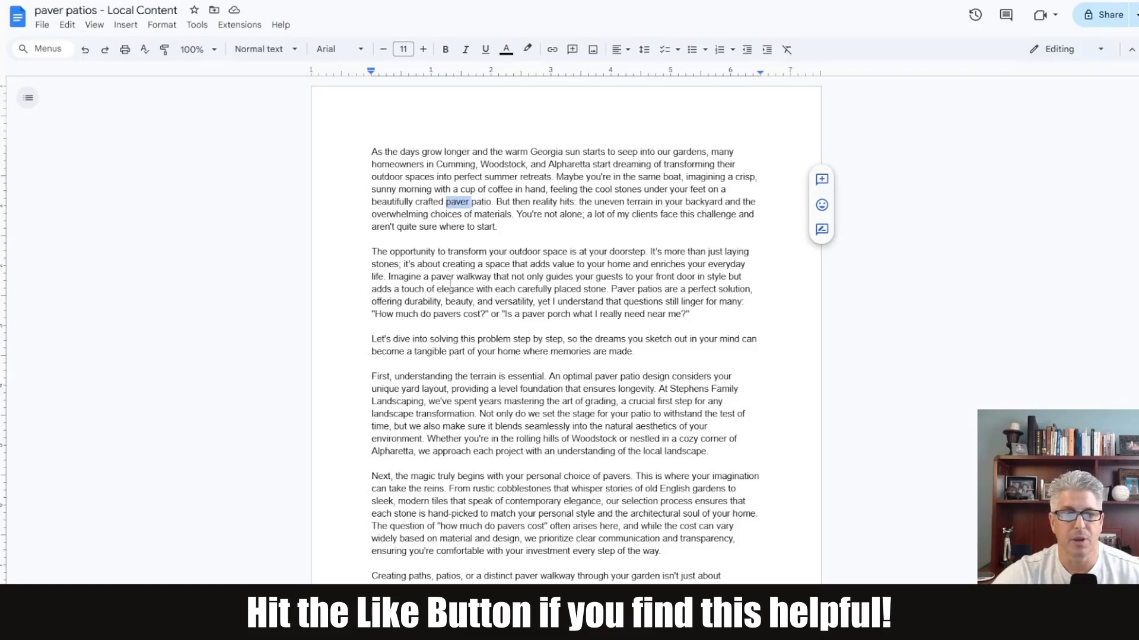
Step: Examine the blog post's following paragraphs for paver keywords, commonly searched questions and the step-by-step solution wording
{"action": "left_click_drag", "start_coordinate": [430, 277], "coordinate": [492, 277]}
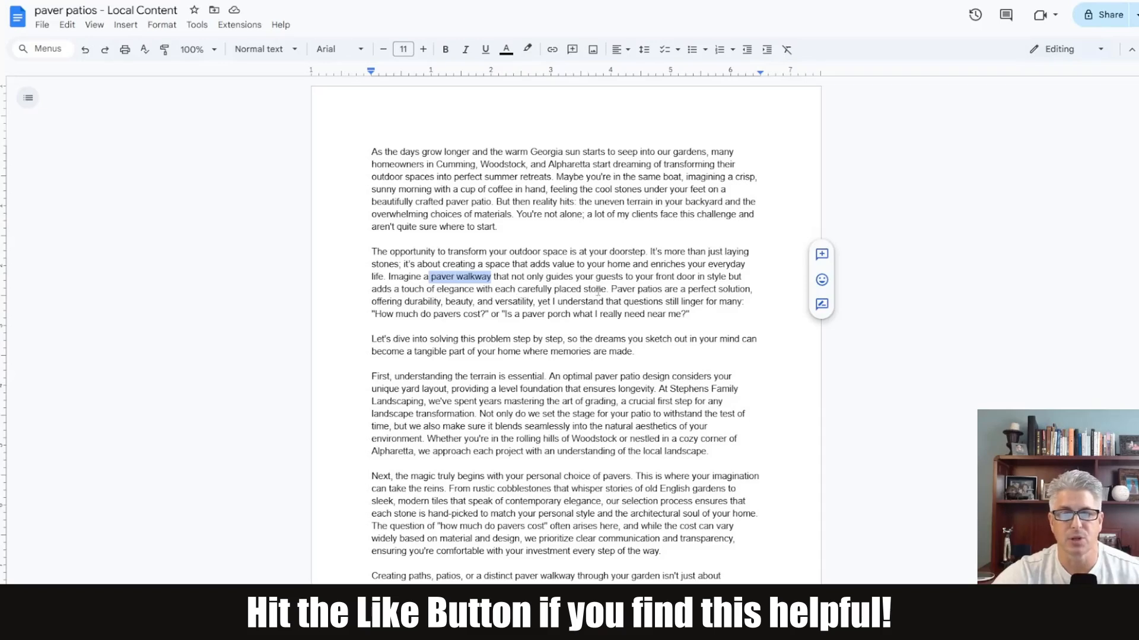
{"action": "left_click_drag", "start_coordinate": [612, 289], "coordinate": [663, 289]}
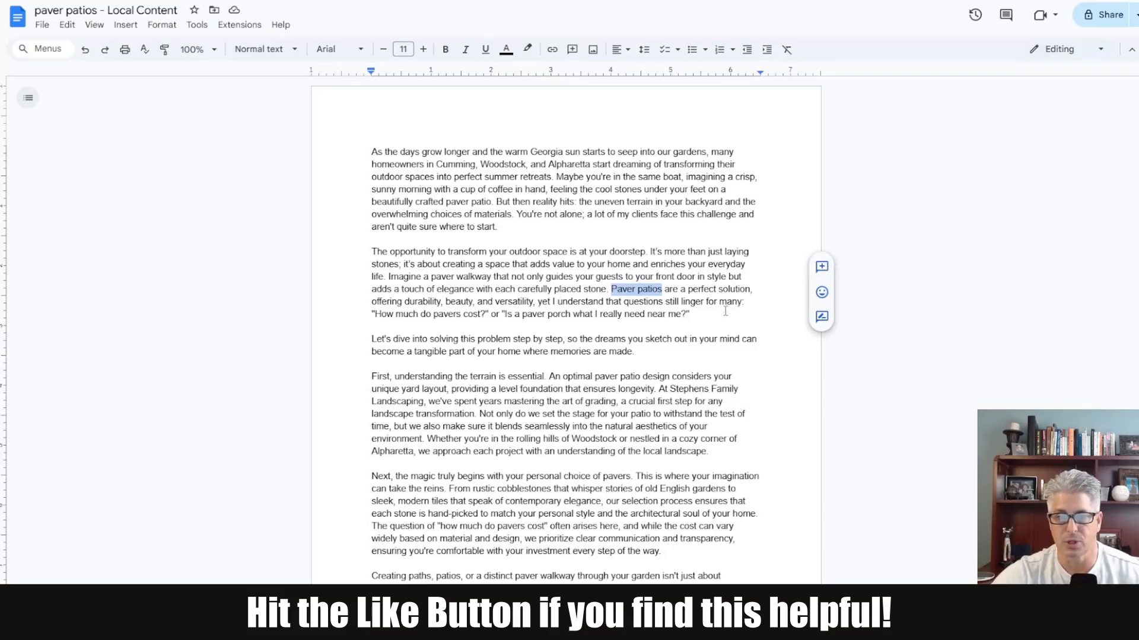
{"action": "left_click_drag", "start_coordinate": [386, 315], "coordinate": [566, 318]}
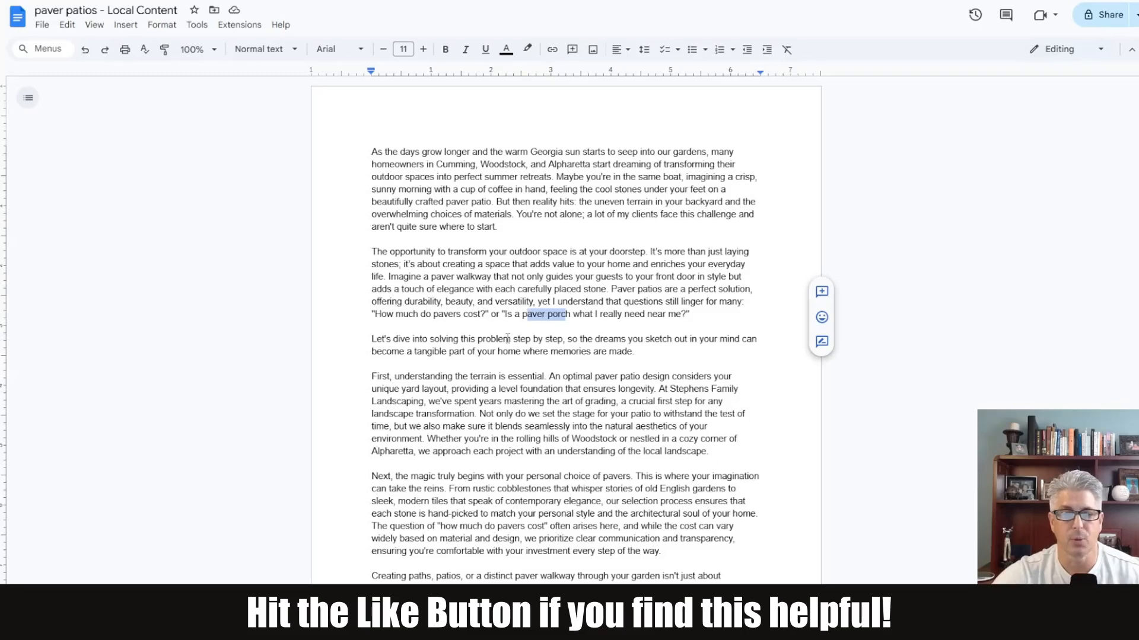
{"action": "left_click_drag", "start_coordinate": [513, 341], "coordinate": [563, 342]}
{"action": "scroll", "coordinate": [574, 220], "scroll_direction": "down", "scroll_amount": 4}
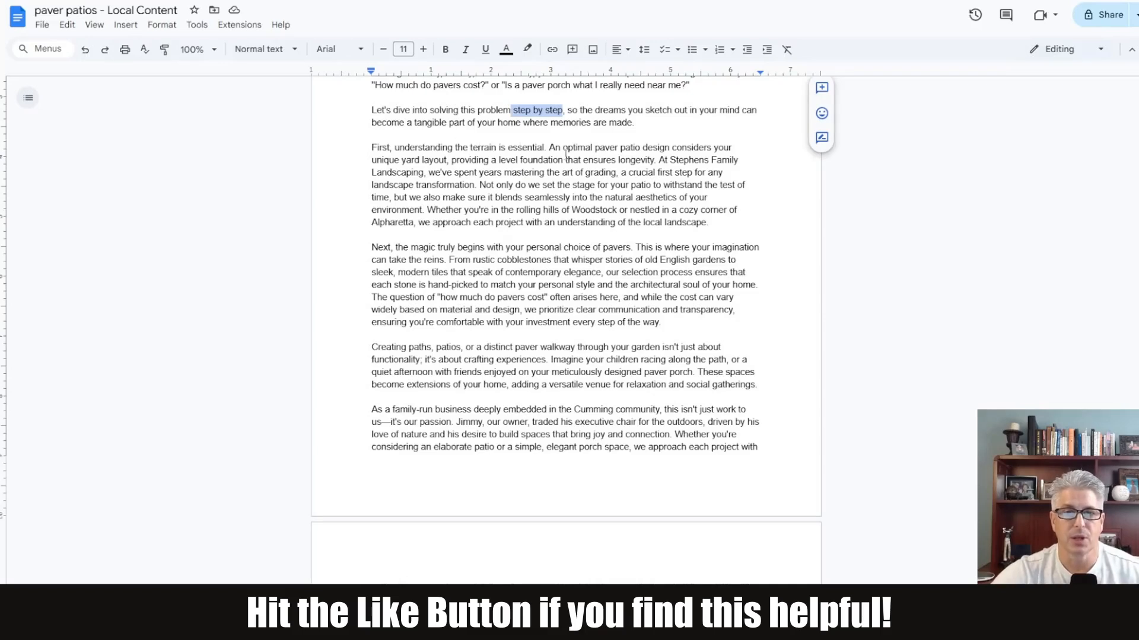
{"action": "left_click_drag", "start_coordinate": [595, 148], "coordinate": [672, 152]}
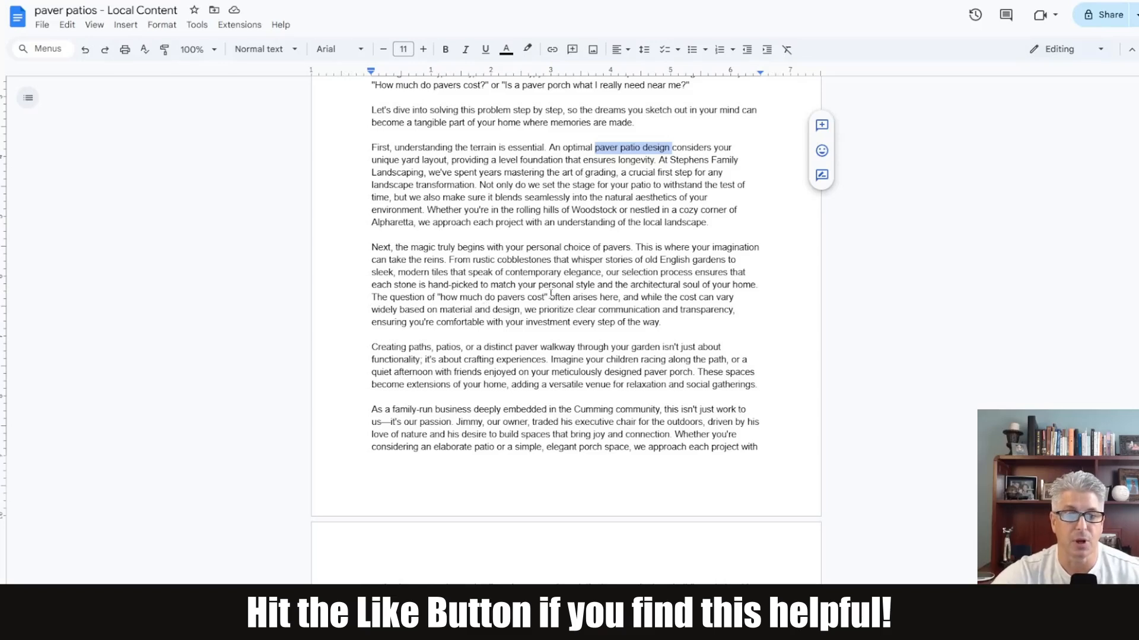
Step: Examine the rest of the blog post for paver keywords, the family-business paragraph, the closing call to action and the two top-10 keyword lists
{"action": "left_click_drag", "start_coordinate": [549, 297], "coordinate": [439, 297]}
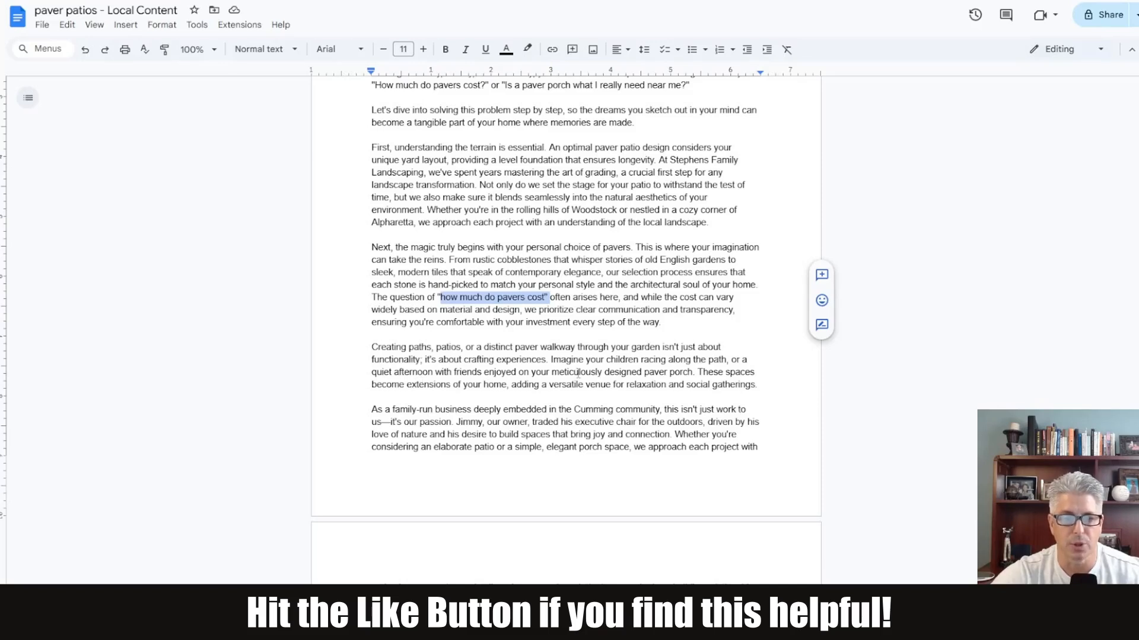
{"action": "left_click_drag", "start_coordinate": [644, 372], "coordinate": [697, 372]}
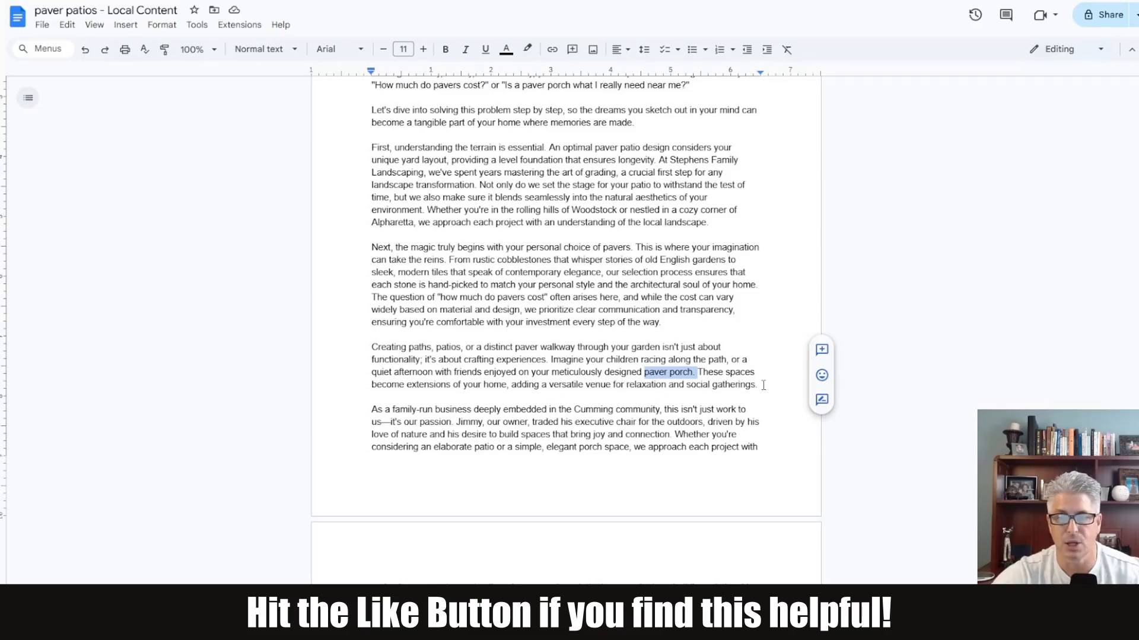
{"action": "scroll", "coordinate": [558, 268], "scroll_direction": "down", "scroll_amount": 4}
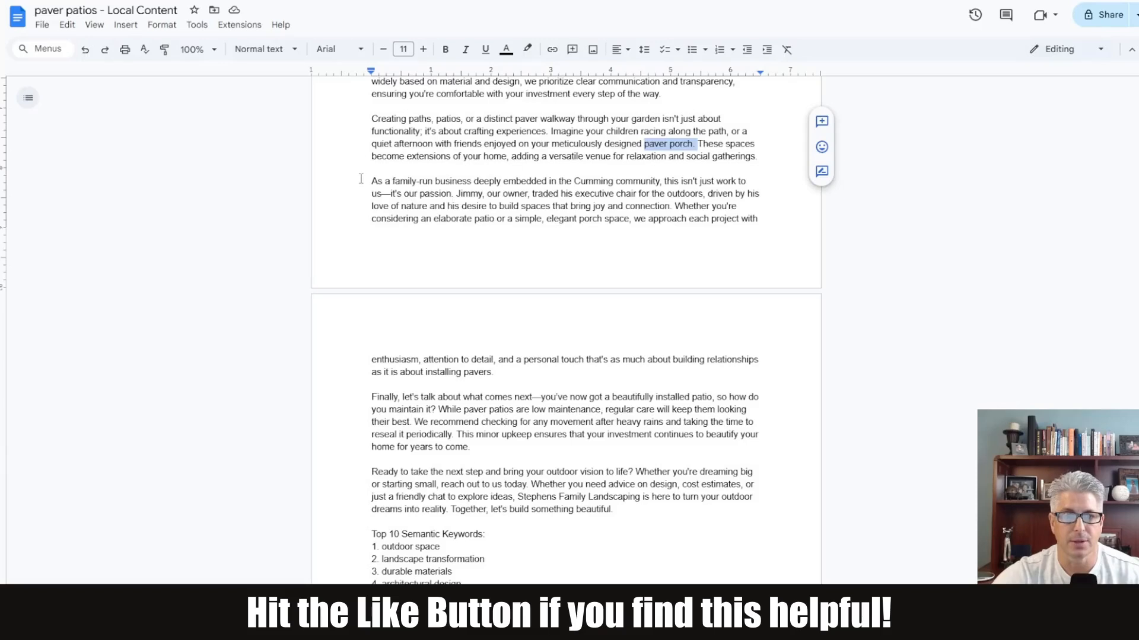
{"action": "left_click_drag", "start_coordinate": [364, 181], "coordinate": [738, 178]}
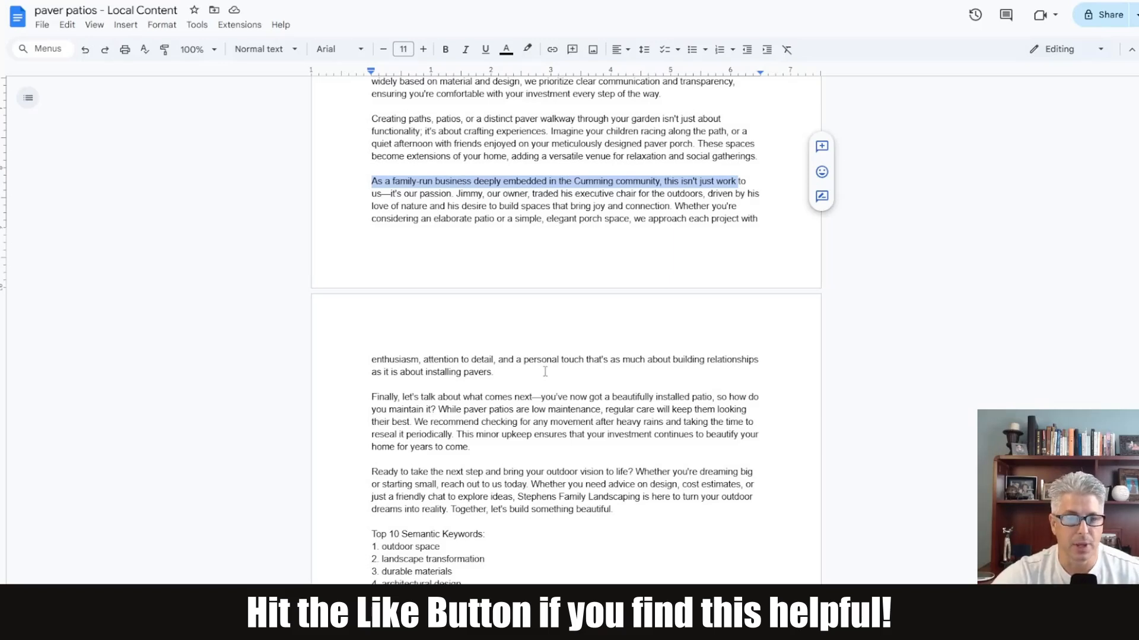
{"action": "left_click_drag", "start_coordinate": [425, 372], "coordinate": [492, 372]}
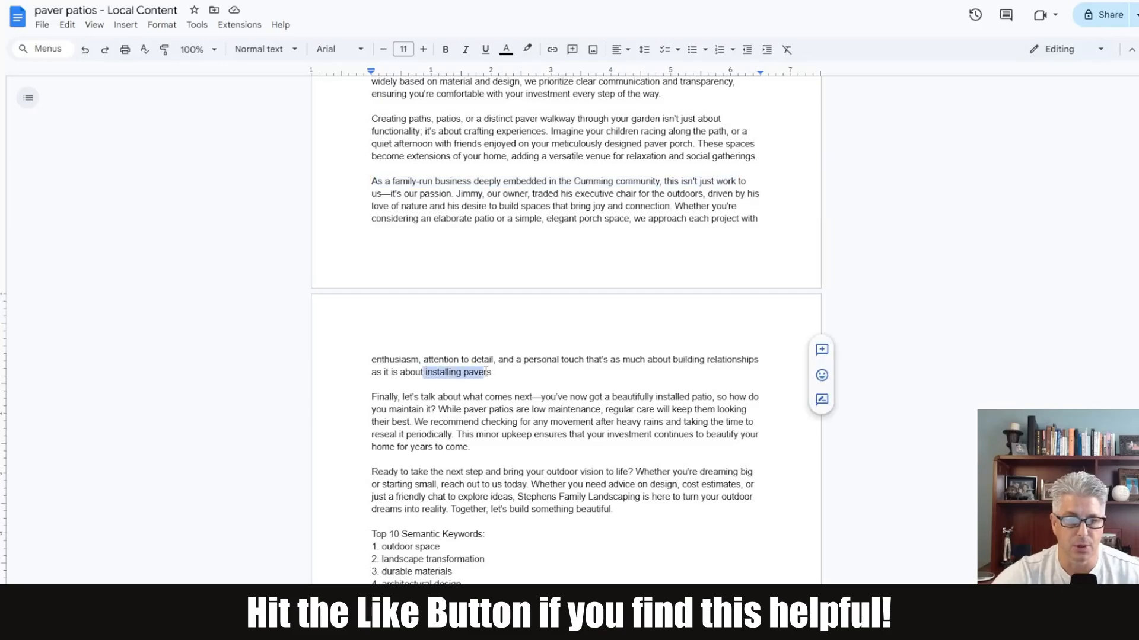
{"action": "scroll", "coordinate": [587, 362], "scroll_direction": "down", "scroll_amount": 4}
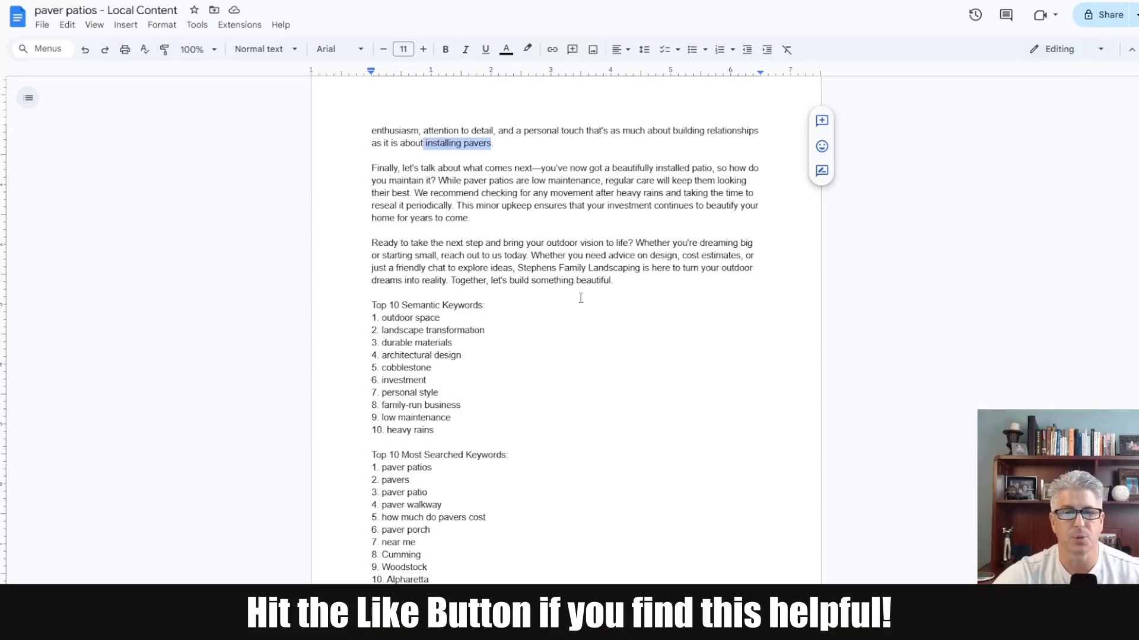
{"action": "left_click", "coordinate": [592, 268]}
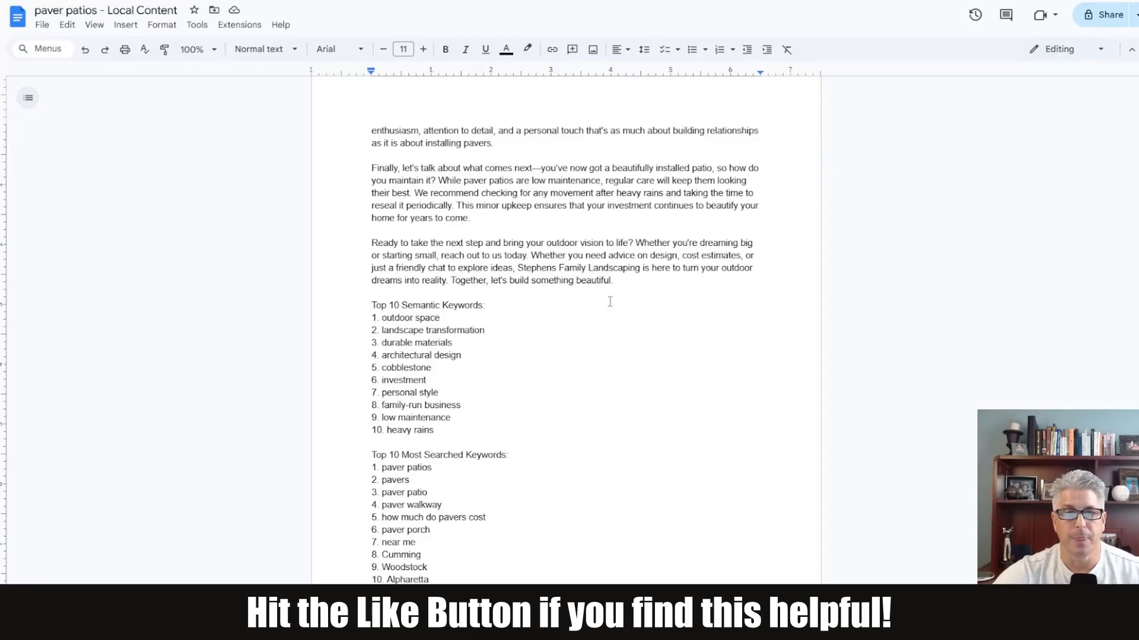
Step: Copy the blog post's body text without the keyword lists into the Undetectable AI website and check it for AI
{"action": "scroll", "coordinate": [610, 302], "scroll_direction": "up", "scroll_amount": 15}
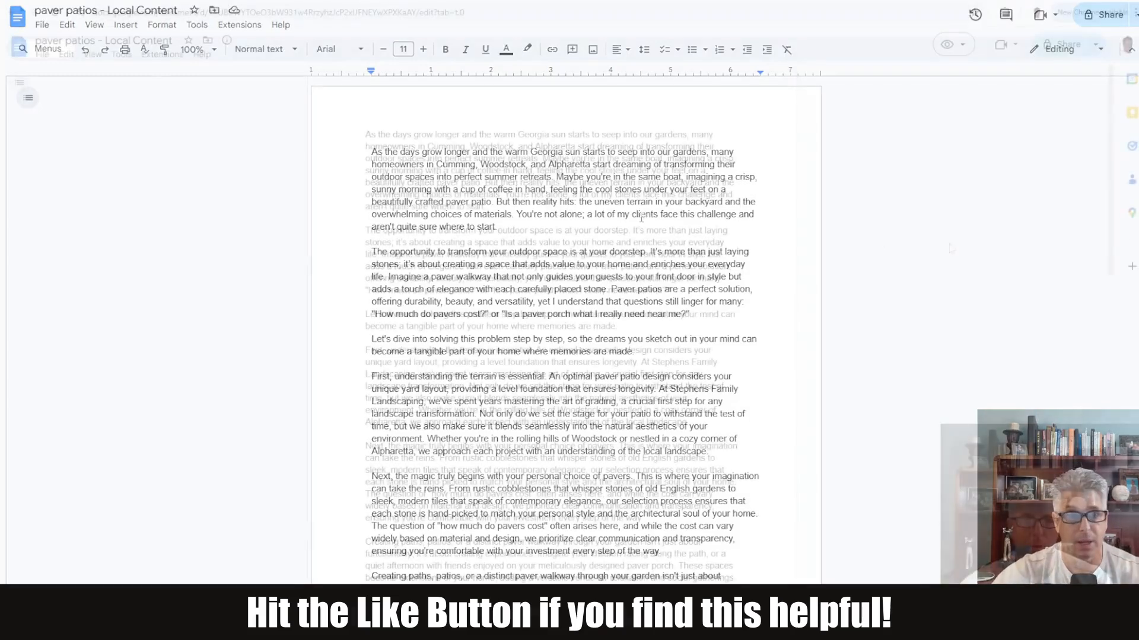
{"action": "left_click_drag", "start_coordinate": [378, 134], "coordinate": [733, 132]}
{"action": "scroll", "coordinate": [712, 278], "scroll_direction": "down", "scroll_amount": 7}
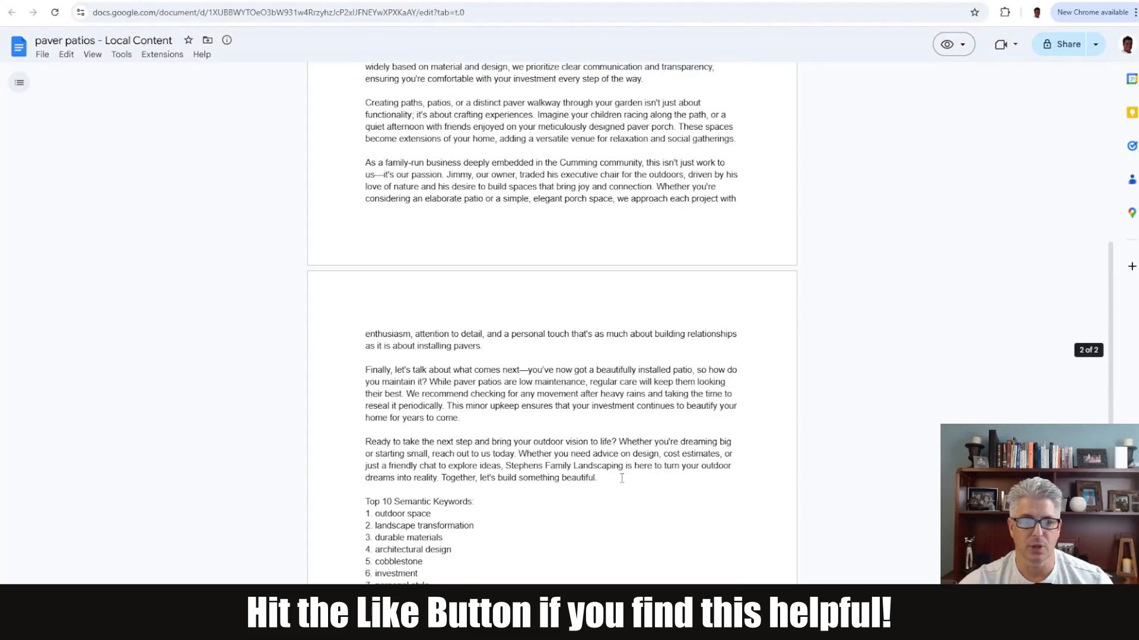
{"action": "left_click", "coordinate": [622, 479], "text": "shift"}
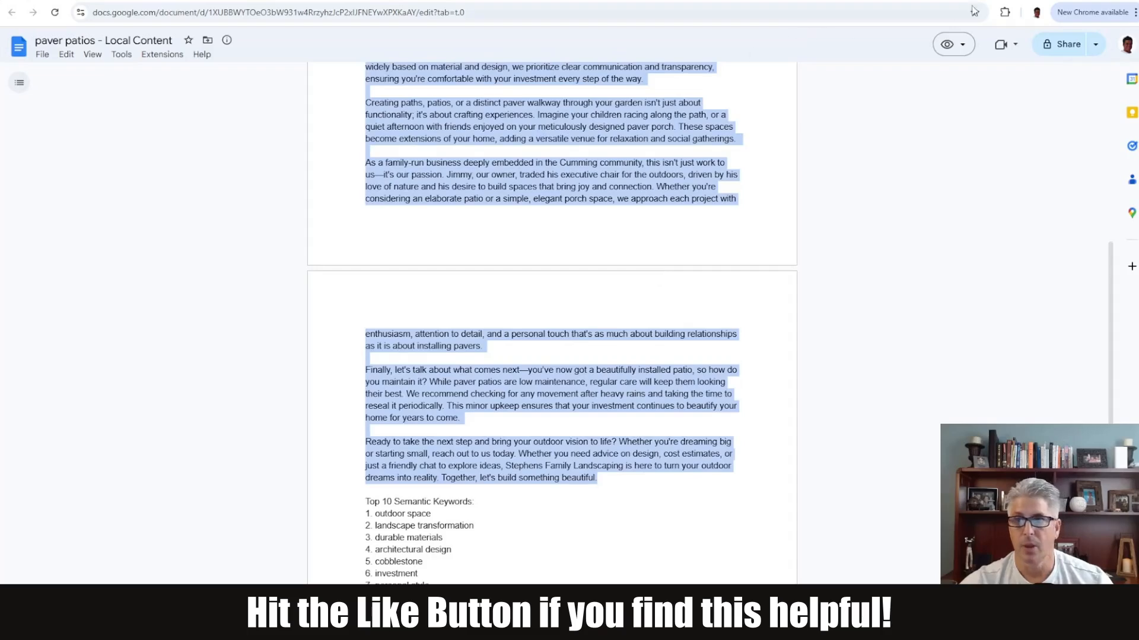
{"action": "left_click", "coordinate": [997, 0]}
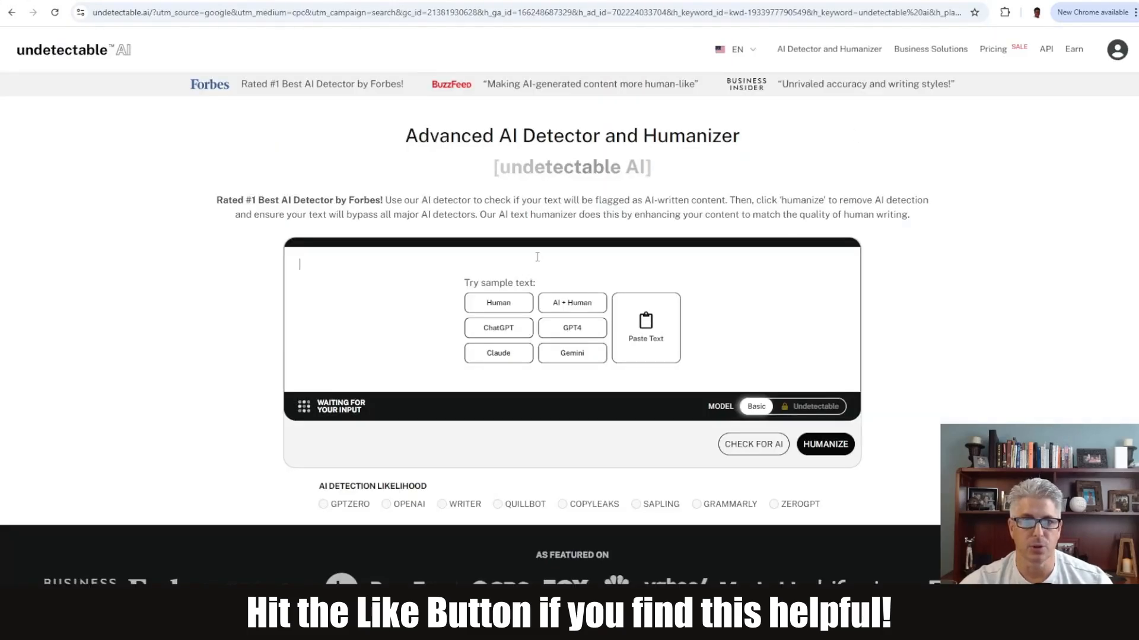
{"action": "key", "text": "ctrl+v"}
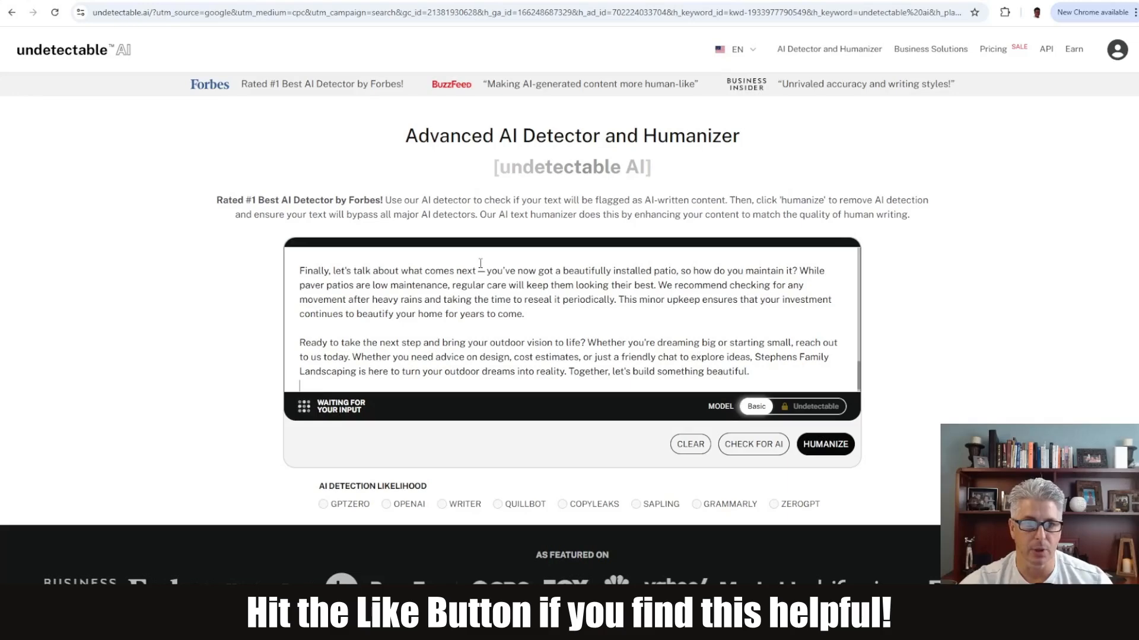
{"action": "left_click", "coordinate": [746, 449]}
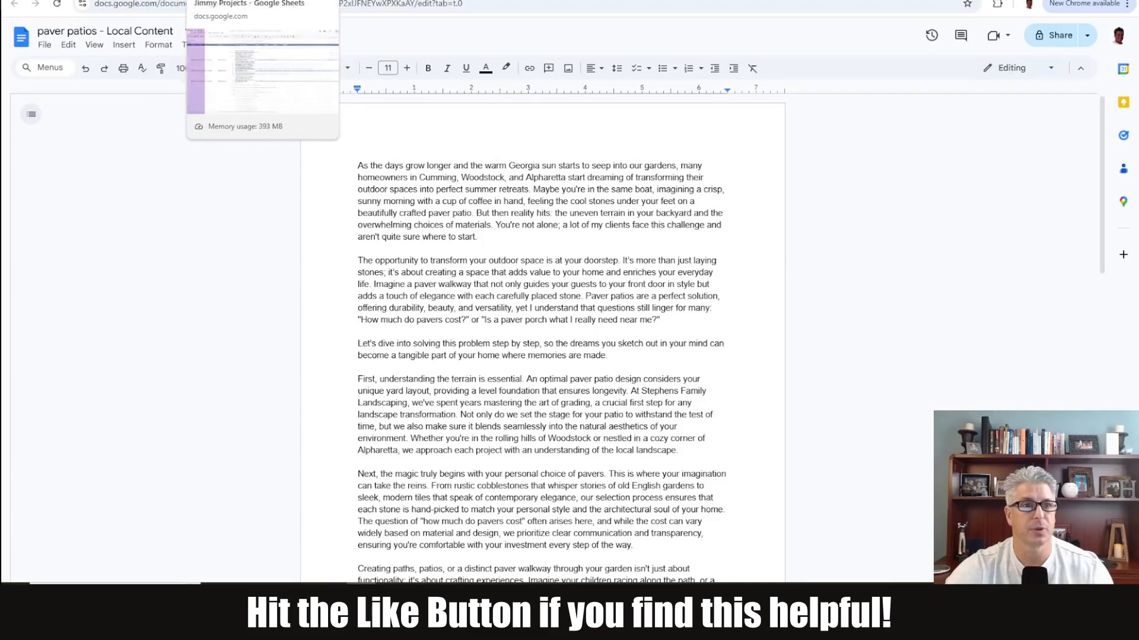
Step: Enter "retaining walls" as the Service in row 3 of the Landscape Local Content sheet
{"action": "left_click", "coordinate": [255, 0]}
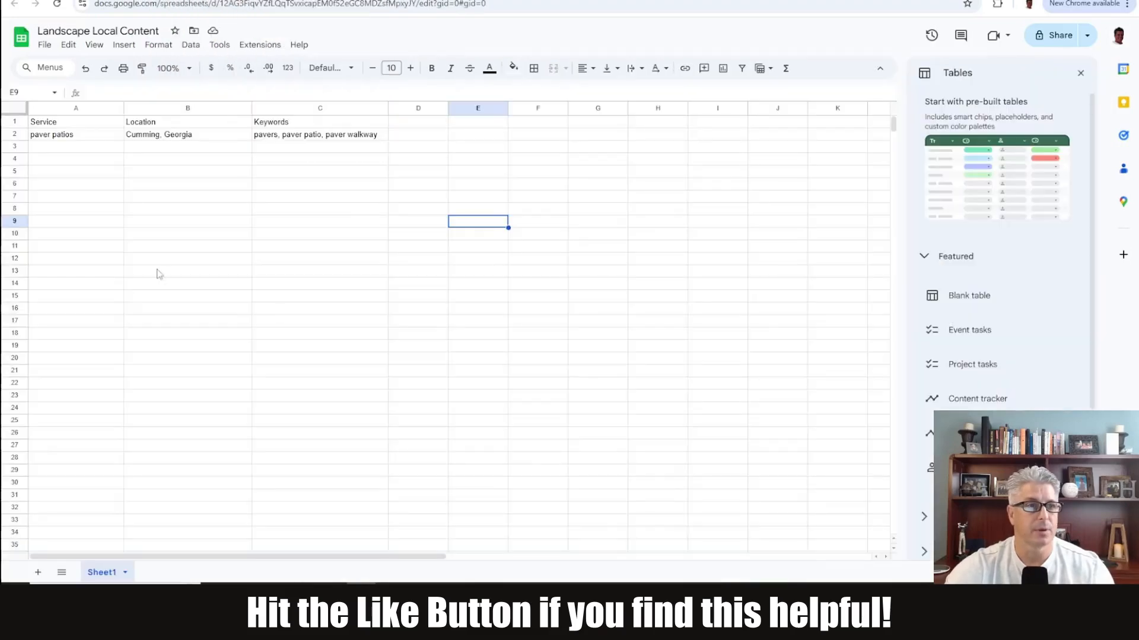
{"action": "left_click", "coordinate": [75, 149]}
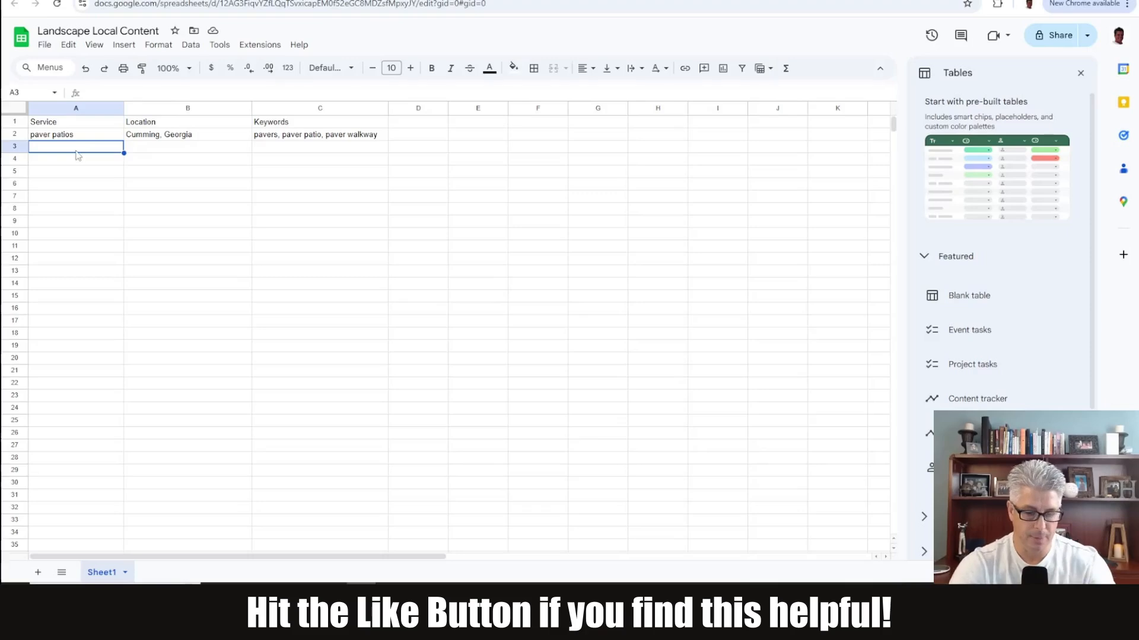
{"action": "type", "text": "reta"}
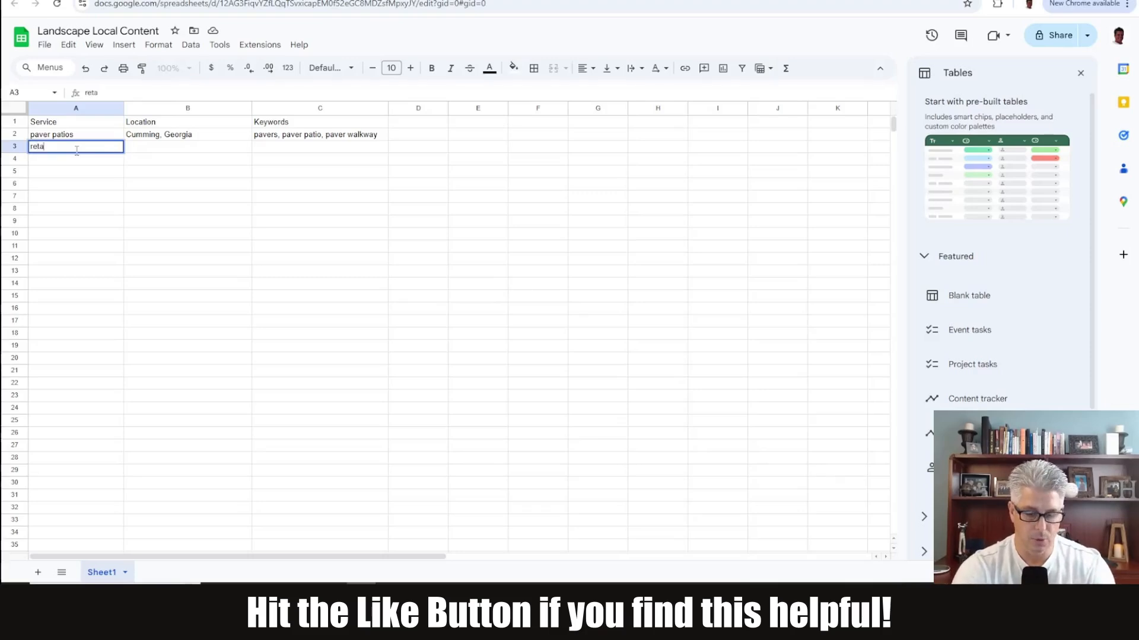
{"action": "type", "text": "inwalls"}
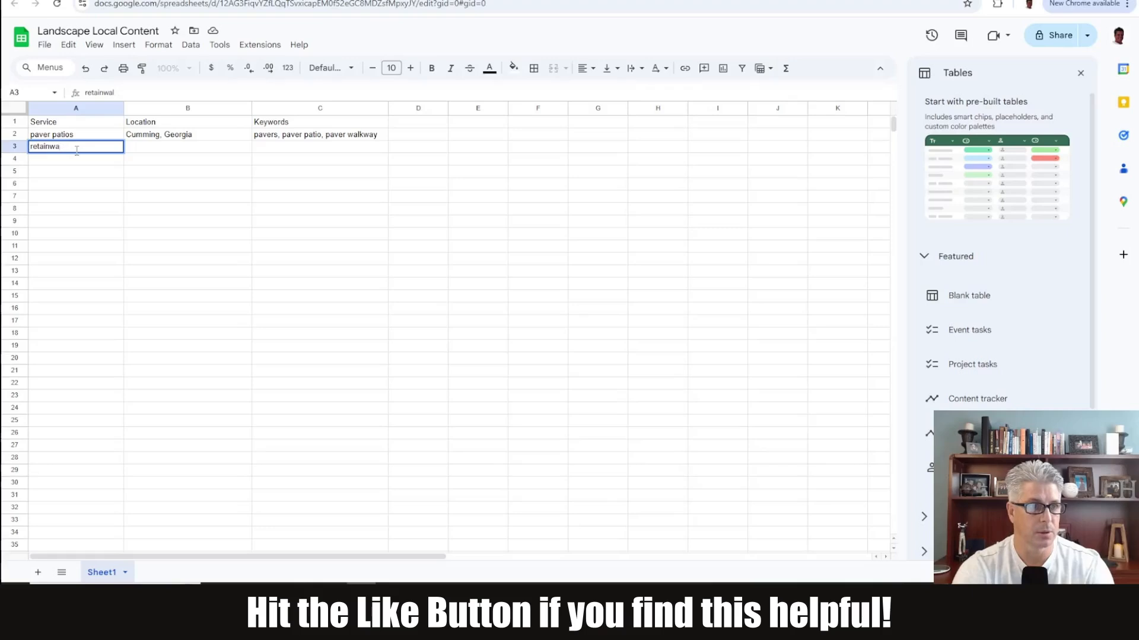
{"action": "key", "text": "BackSpace"}
{"action": "type", "text": "ing walls"}
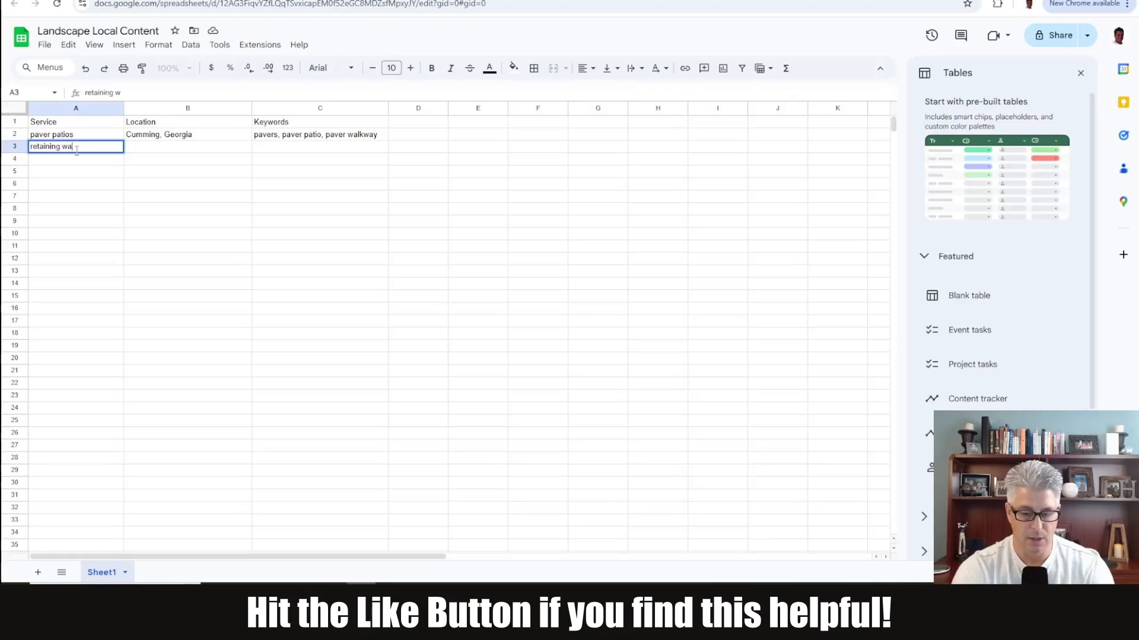
{"action": "key", "text": "Tab"}
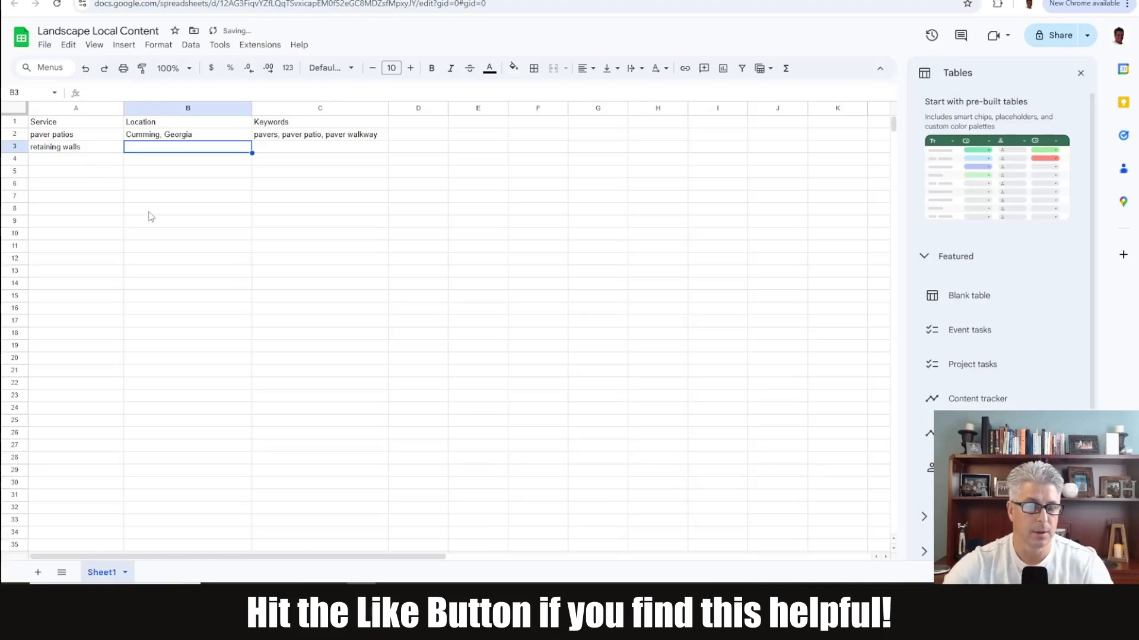
Step: Complete row 3 by copying "Cumming, Georgia" from the row above as the Location and the "retaining walls" service name into Keywords
{"action": "left_click", "coordinate": [196, 138]}
{"action": "key", "text": "ctrl+c"}
{"action": "left_click", "coordinate": [168, 147]}
{"action": "key", "text": "ctrl+v"}
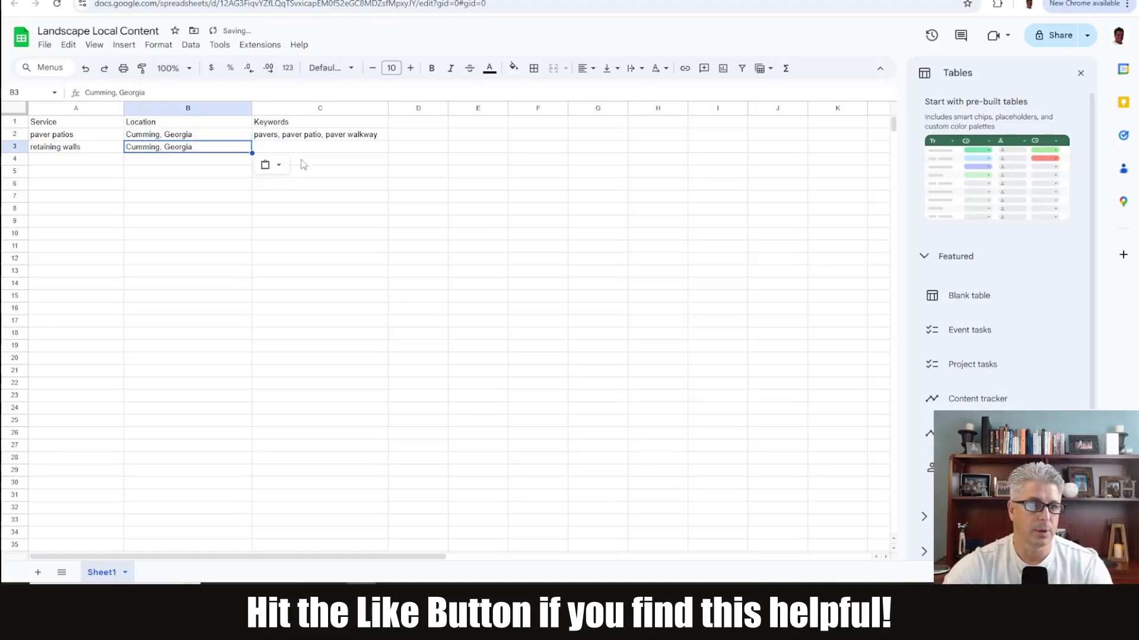
{"action": "double_click", "coordinate": [311, 148]}
{"action": "type", "text": "retain"}
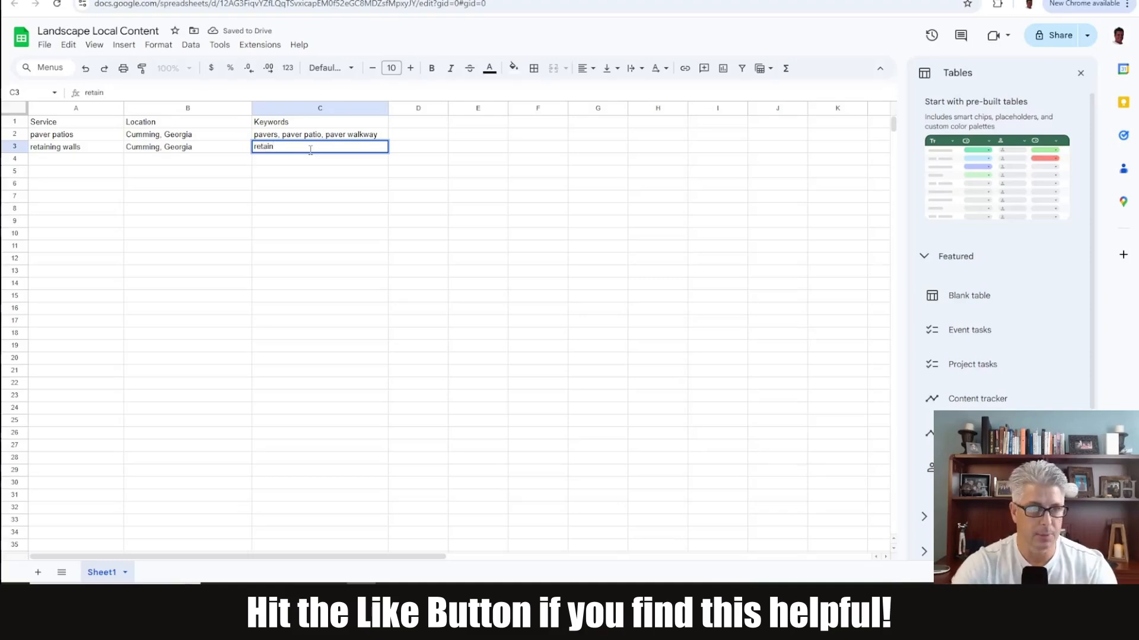
{"action": "left_click", "coordinate": [86, 149]}
{"action": "key", "text": "ctrl+c"}
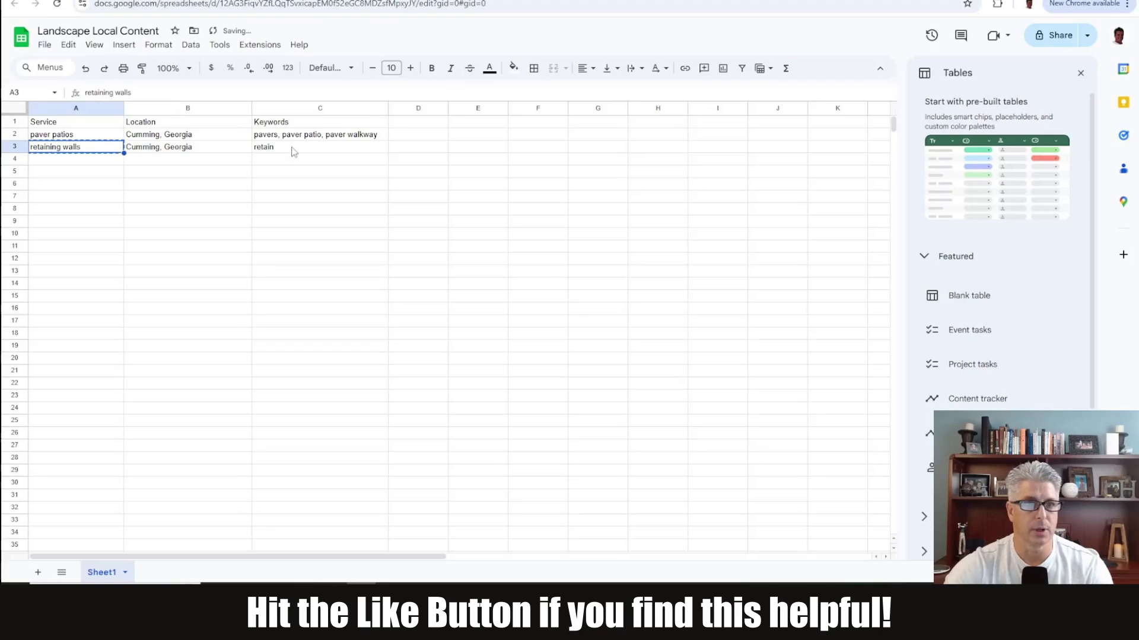
{"action": "left_click", "coordinate": [293, 151]}
{"action": "key", "text": "ctrl+v"}
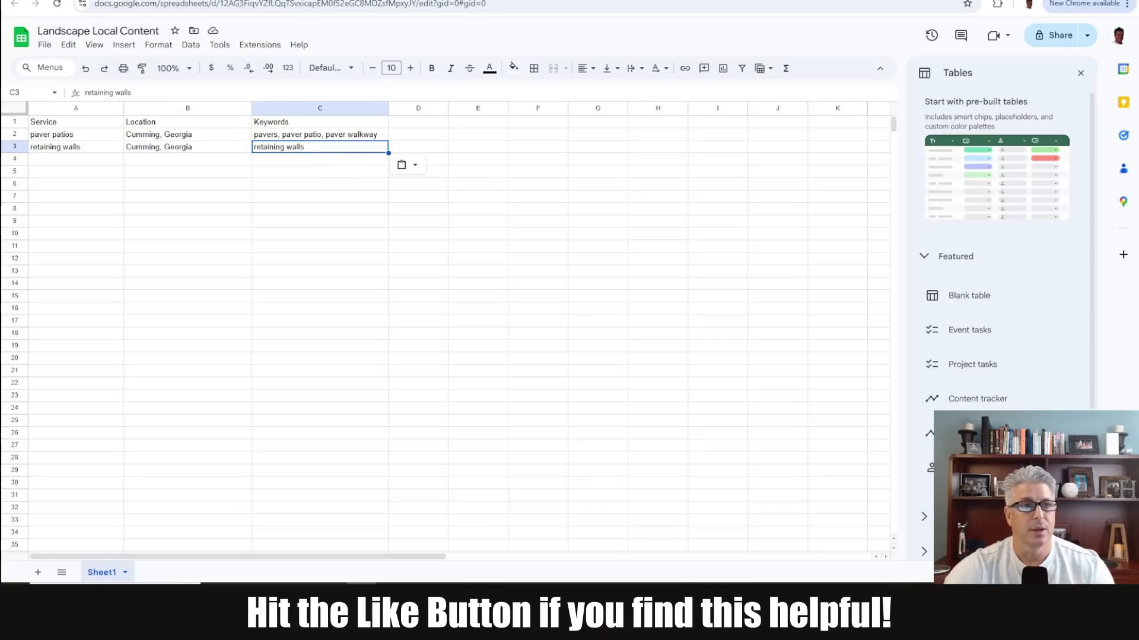
Step: Run the Make scenario once for the new row and inspect the Google Sheets and Google Docs modules' outputs
{"action": "left_click", "coordinate": [157, 1]}
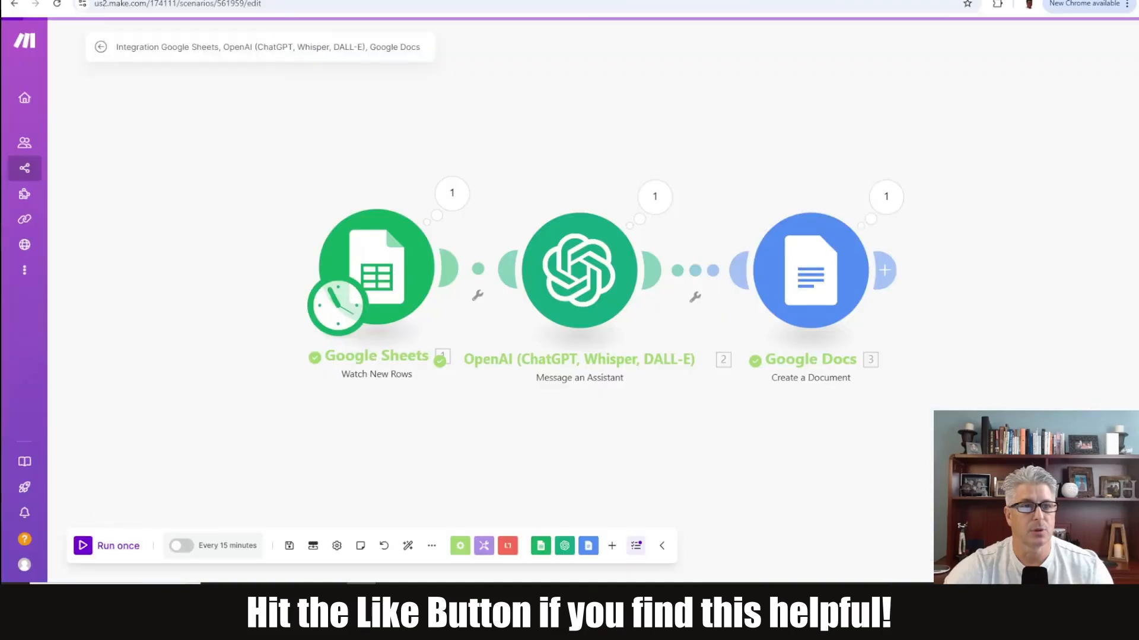
{"action": "left_click", "coordinate": [84, 546]}
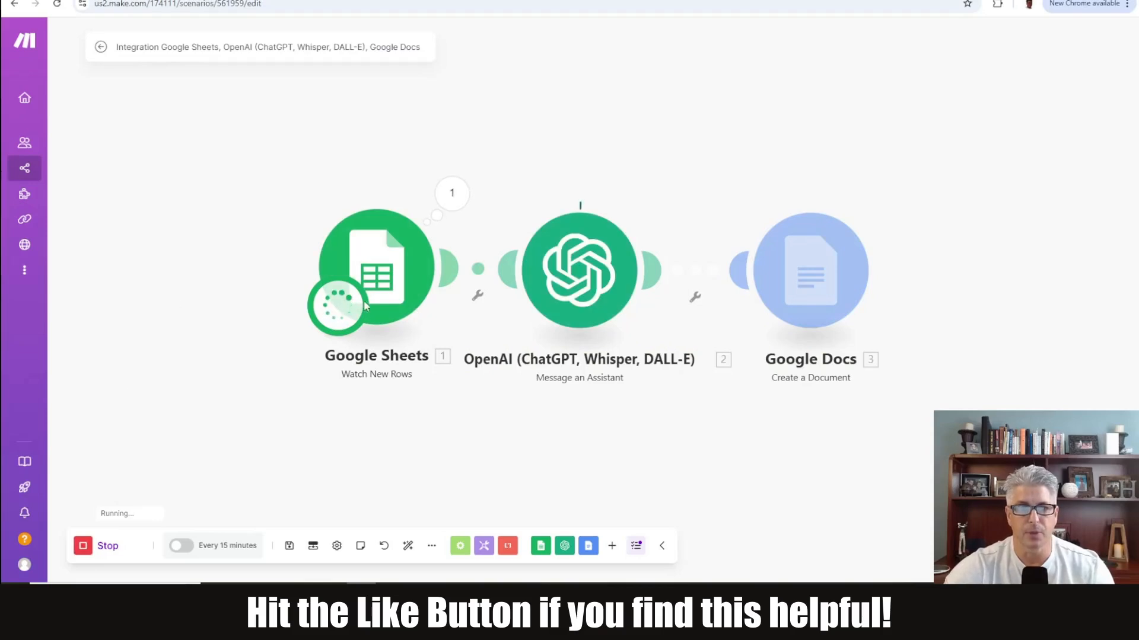
{"action": "left_click", "coordinate": [454, 194]}
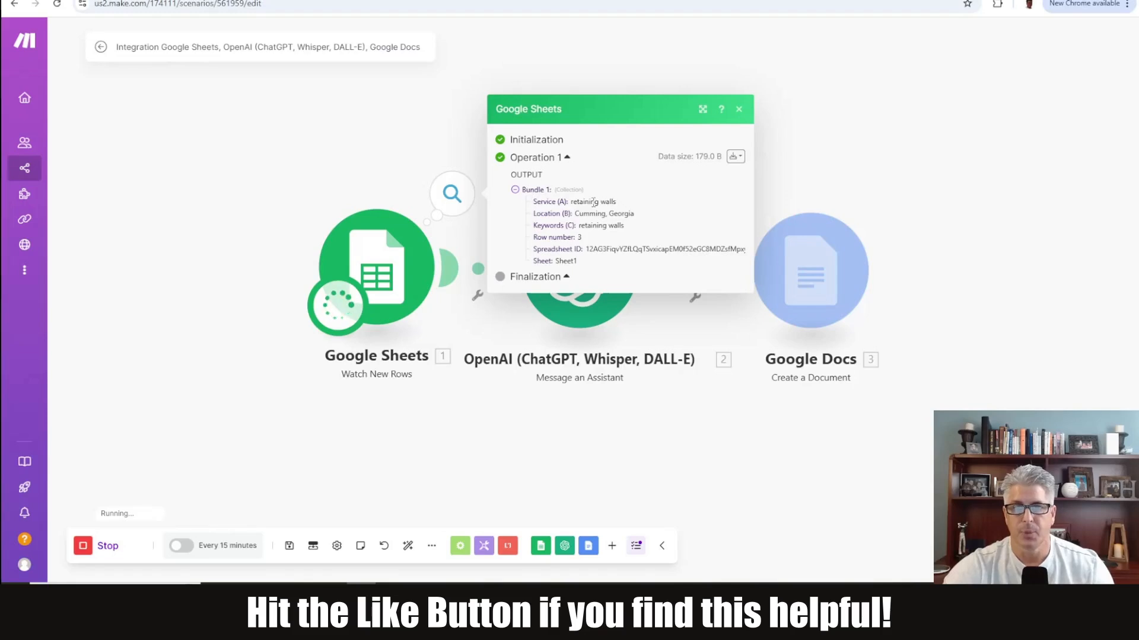
{"action": "left_click", "coordinate": [739, 110]}
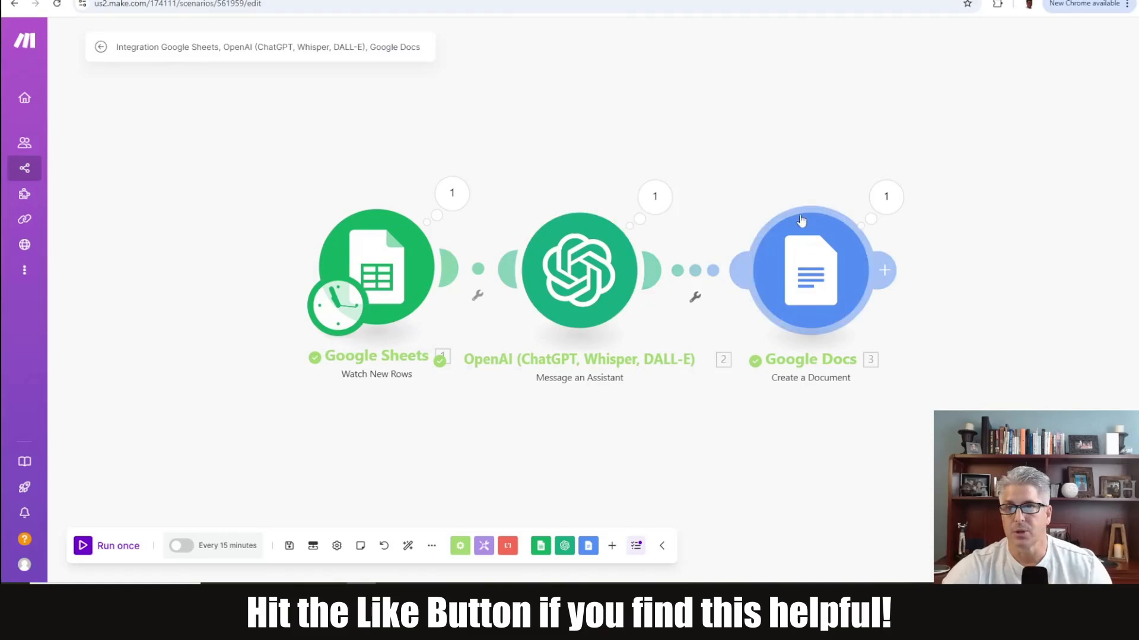
{"action": "left_click", "coordinate": [908, 0]}
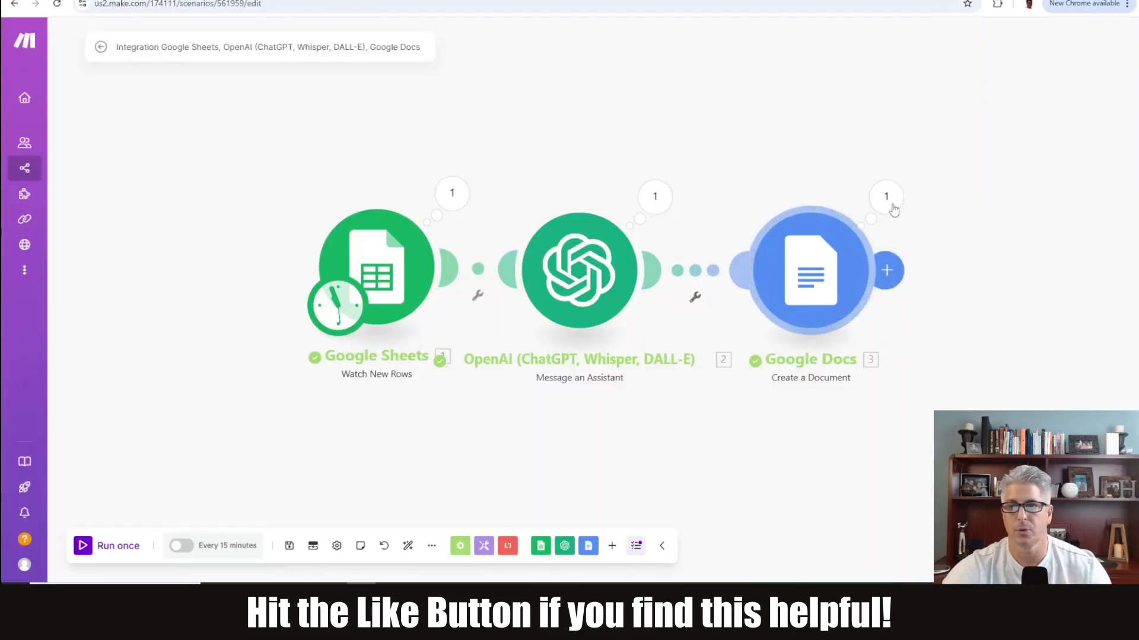
{"action": "left_click", "coordinate": [885, 198]}
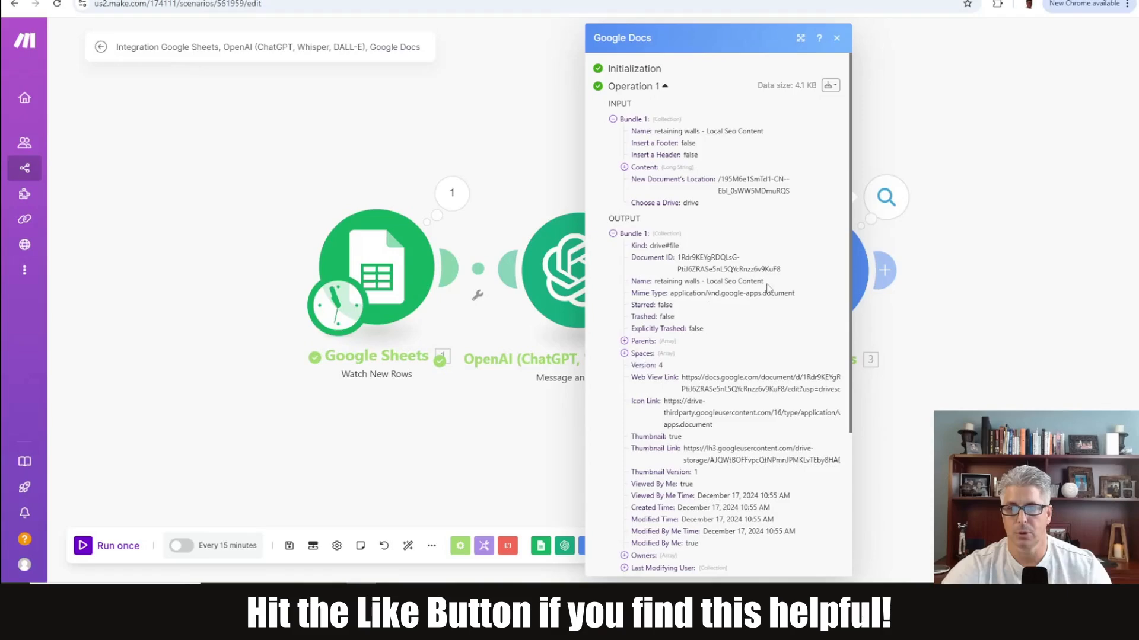
Step: Reload the Local SEO Content Drive folder and open the "retaining walls - Local Seo Content" document
{"action": "left_click", "coordinate": [996, 0]}
{"action": "left_click", "coordinate": [613, 309]}
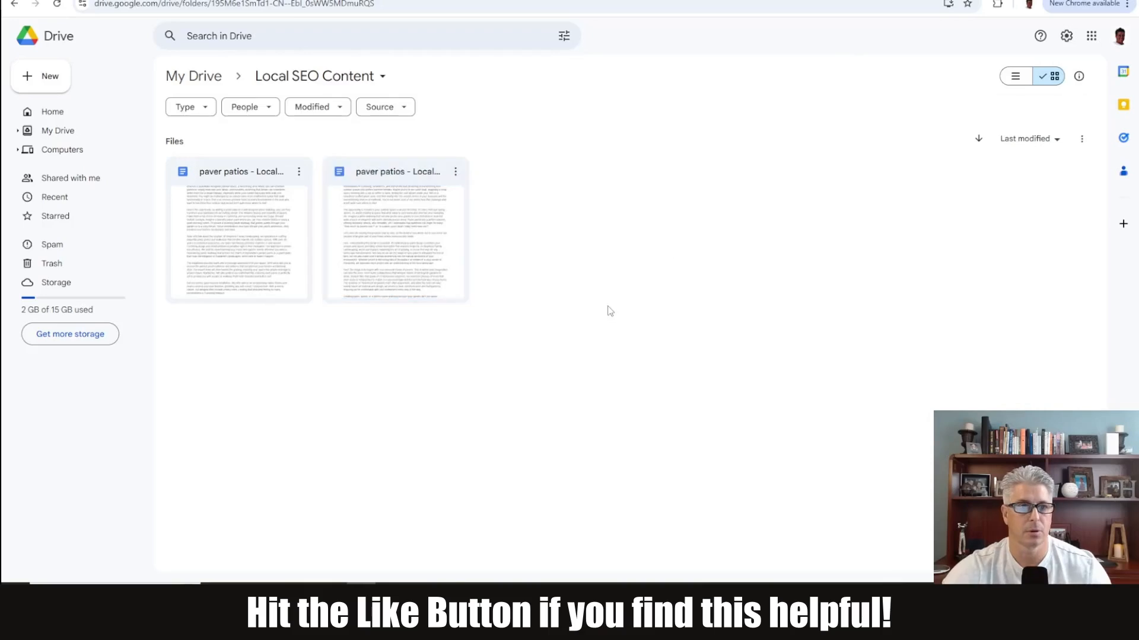
{"action": "right_click", "coordinate": [555, 260]}
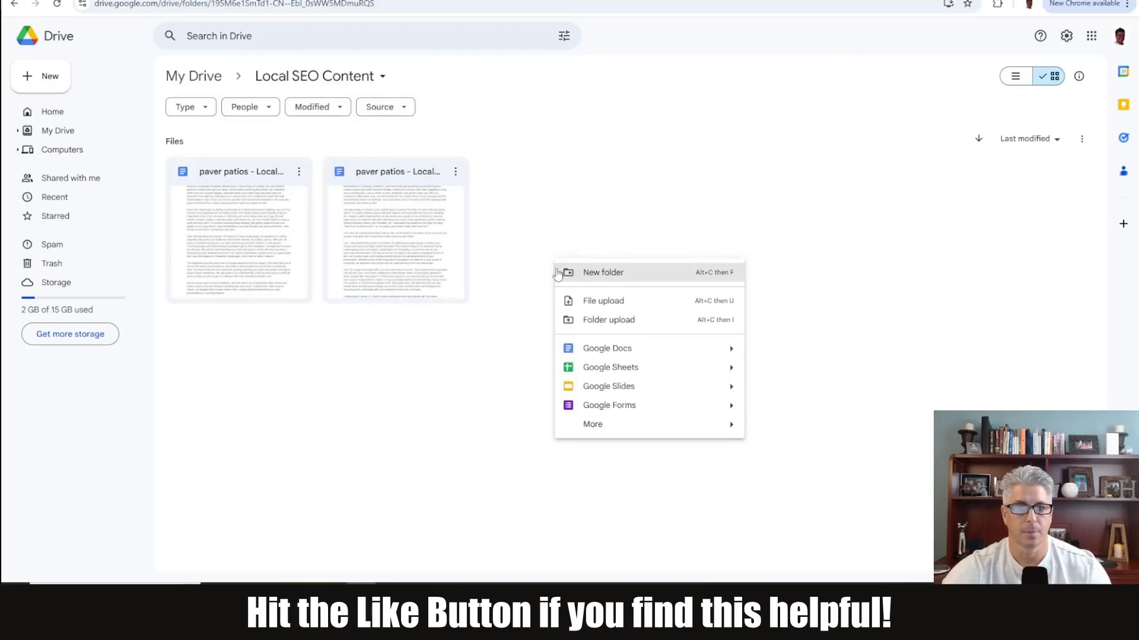
{"action": "left_click", "coordinate": [403, 5]}
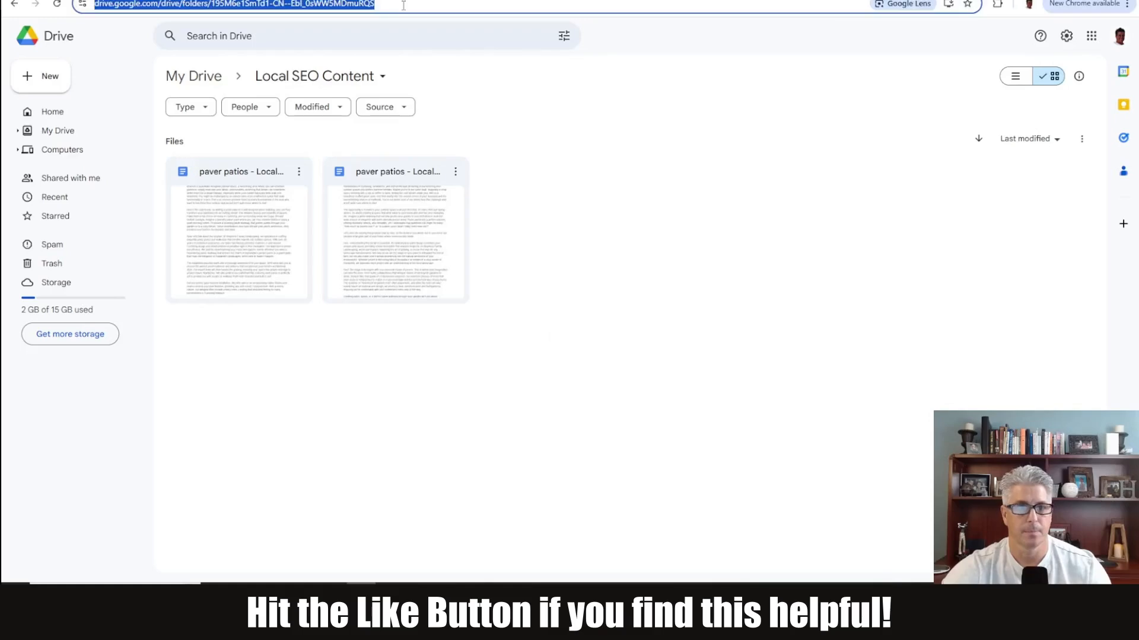
{"action": "key", "text": "Return"}
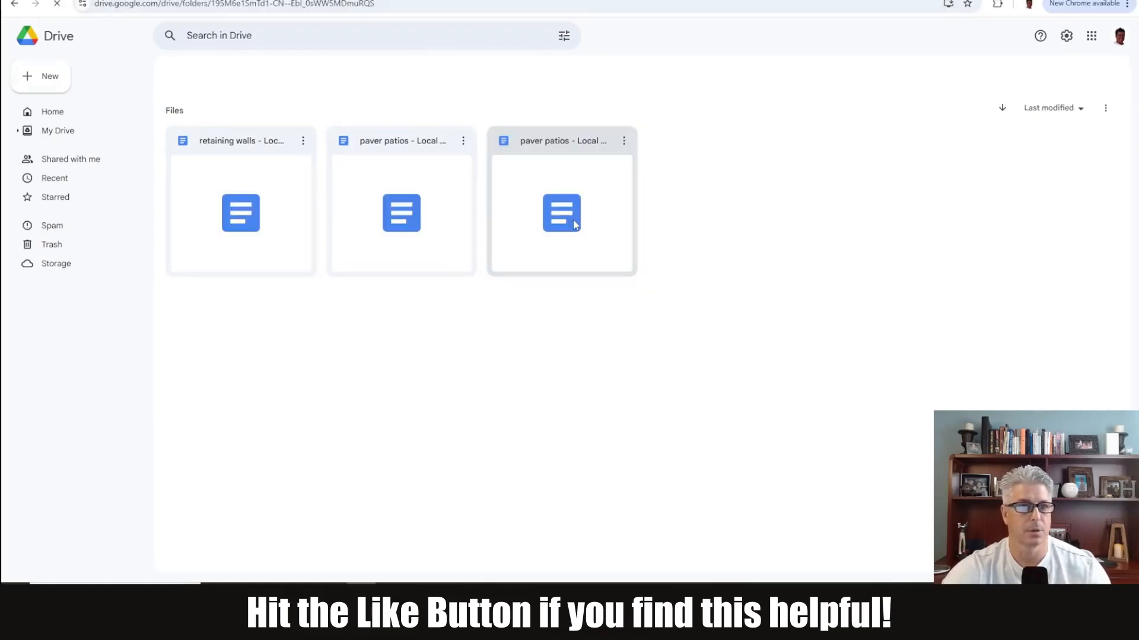
{"action": "left_click", "coordinate": [243, 212]}
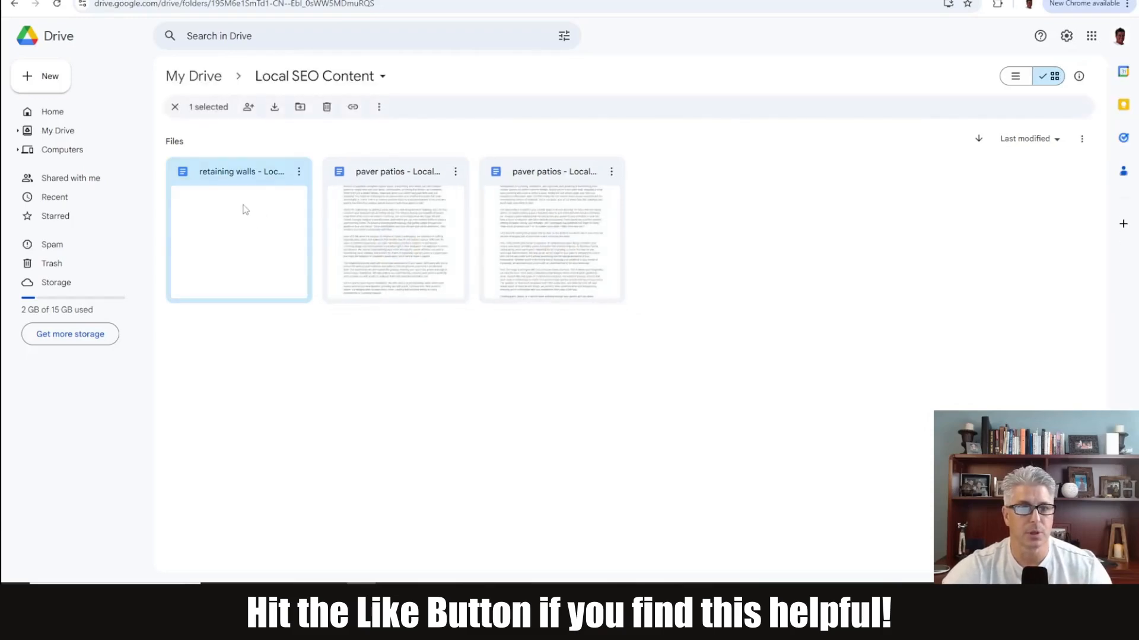
{"action": "double_click", "coordinate": [245, 210]}
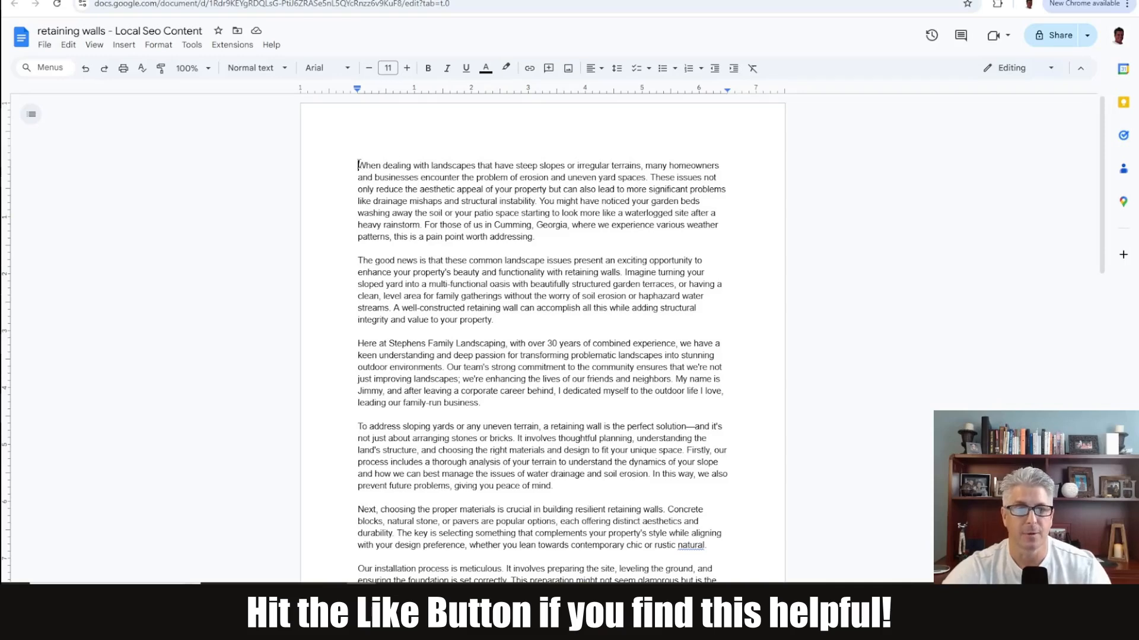
Step: Read the opening paragraphs of the retaining walls document, examining the problem introduction, the "retaining walls" keyword and the company background
{"action": "left_click_drag", "start_coordinate": [357, 166], "coordinate": [595, 235]}
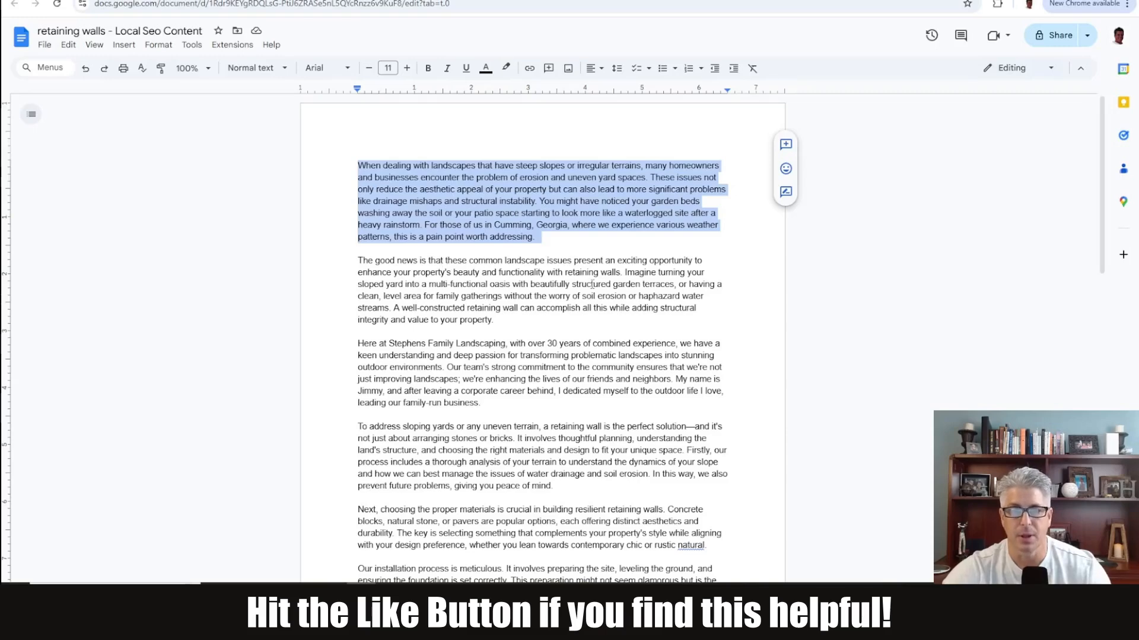
{"action": "left_click", "coordinate": [591, 284]}
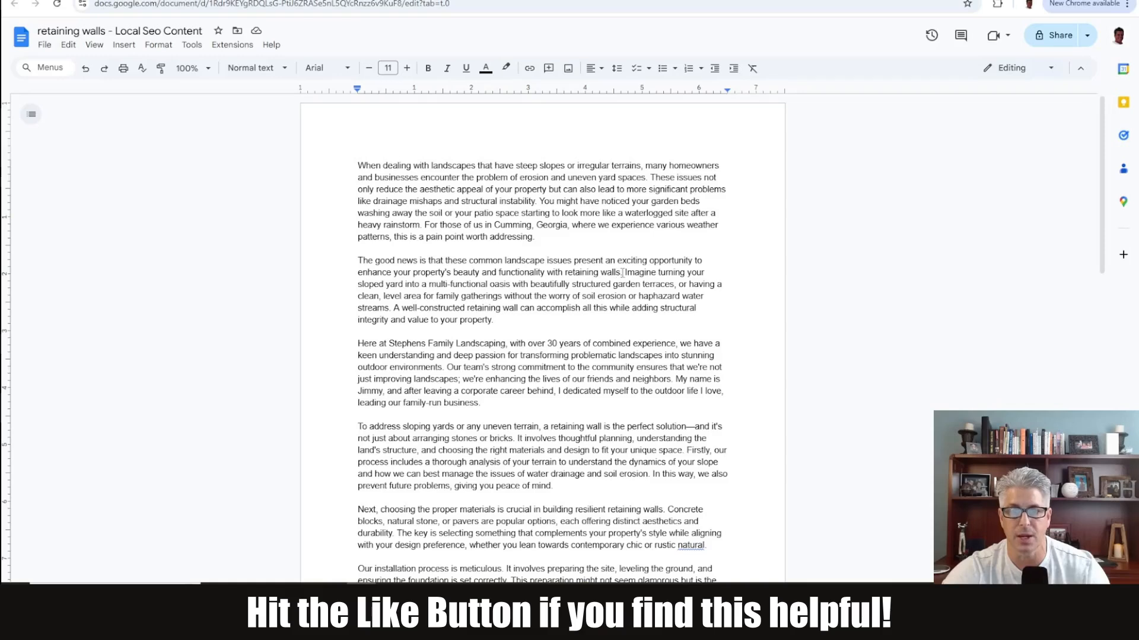
{"action": "left_click_drag", "start_coordinate": [620, 273], "coordinate": [562, 276]}
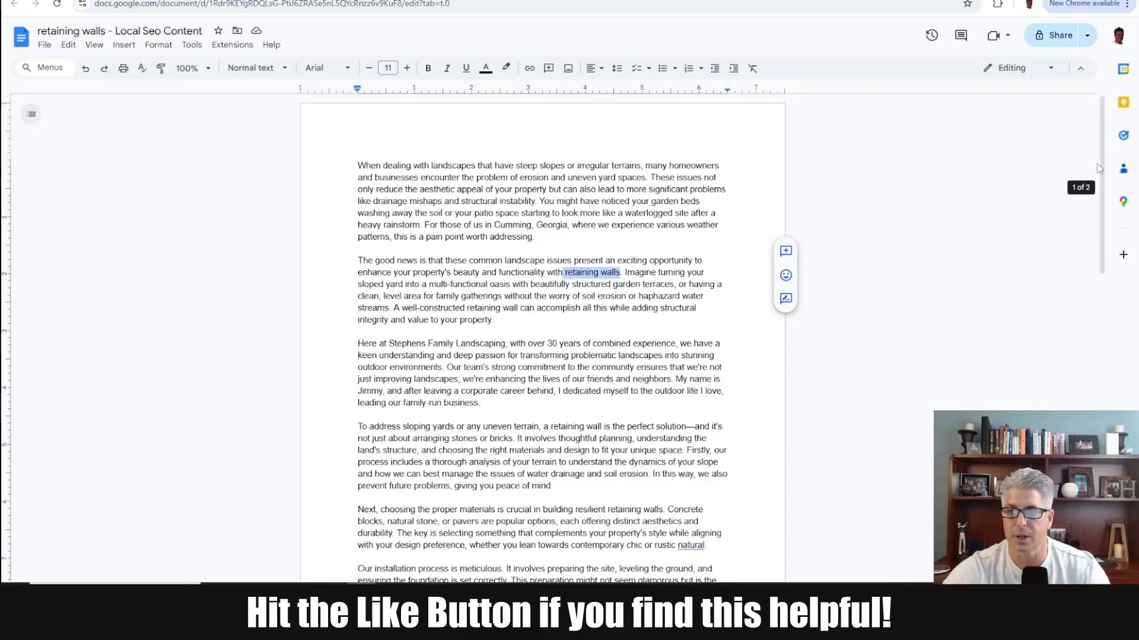
{"action": "scroll", "coordinate": [485, 316], "scroll_direction": "down", "scroll_amount": 3}
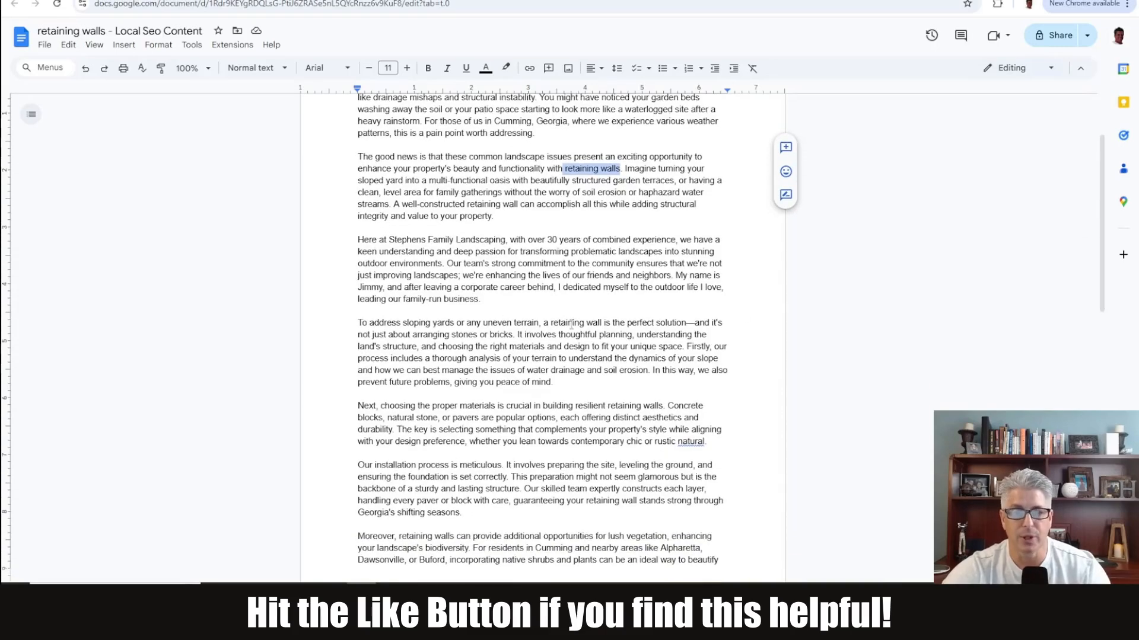
{"action": "left_click_drag", "start_coordinate": [389, 240], "coordinate": [655, 240]}
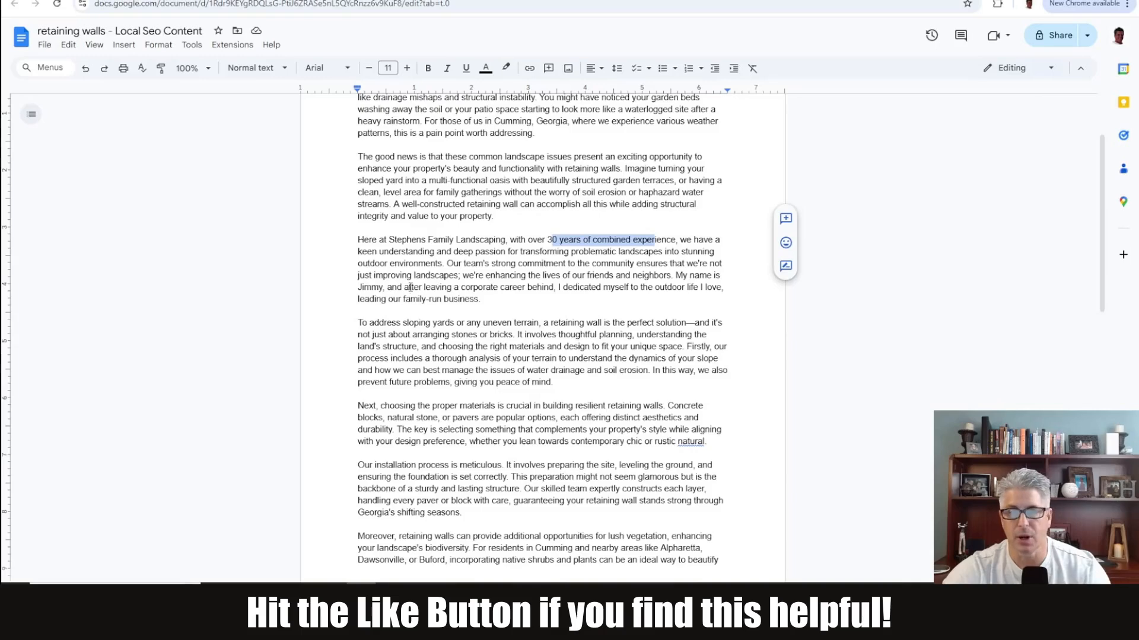
{"action": "left_click_drag", "start_coordinate": [358, 264], "coordinate": [445, 267]}
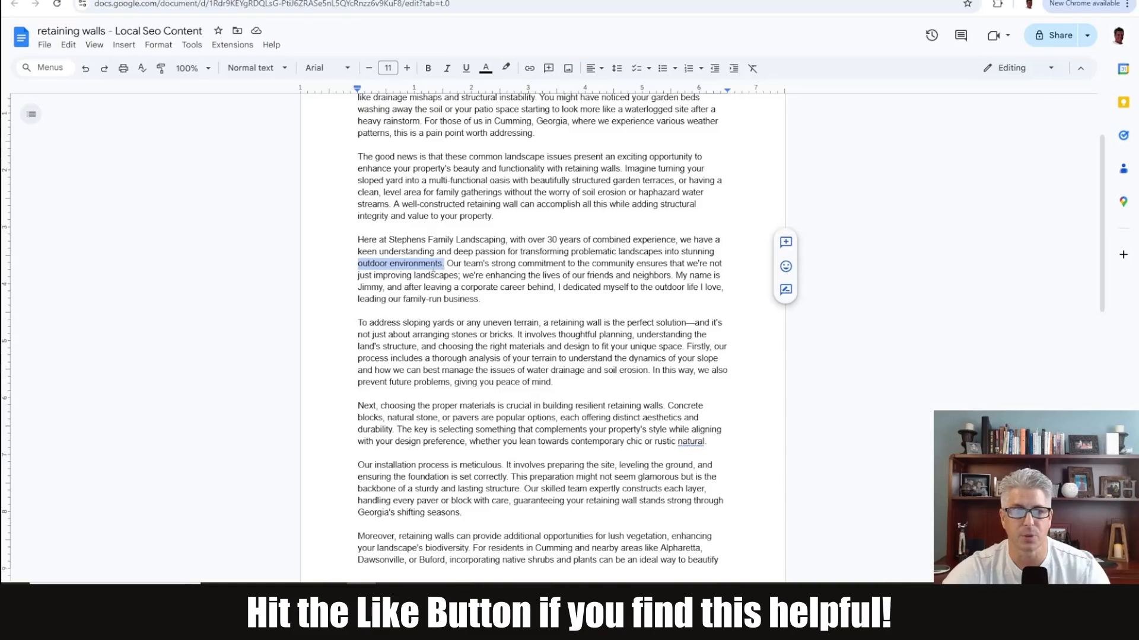
{"action": "left_click", "coordinate": [426, 275]}
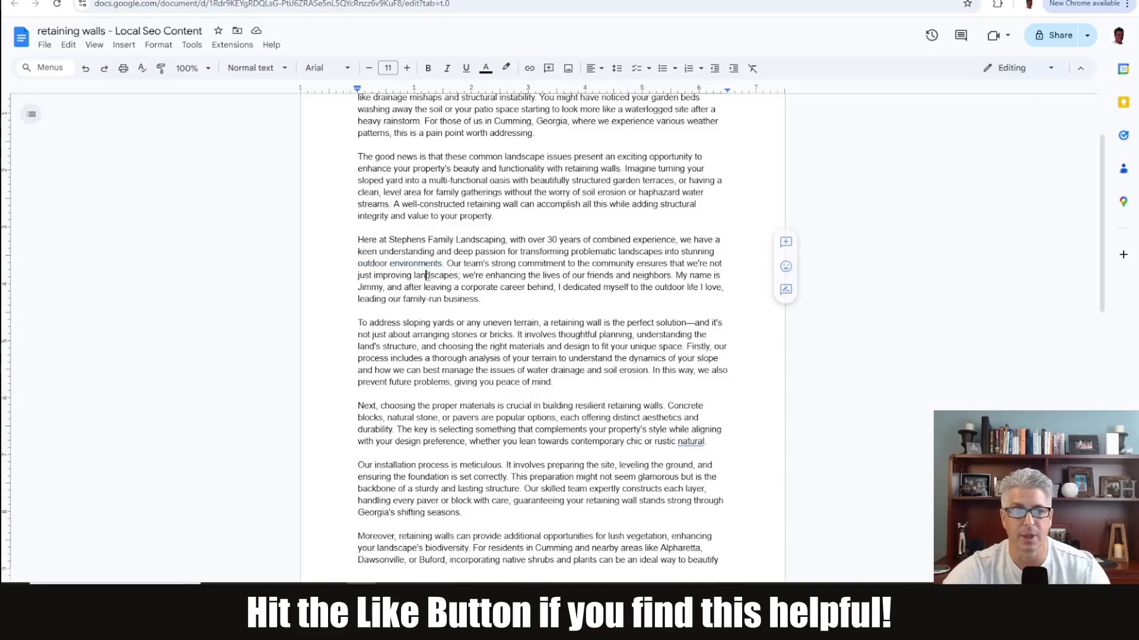
{"action": "double_click", "coordinate": [383, 275]}
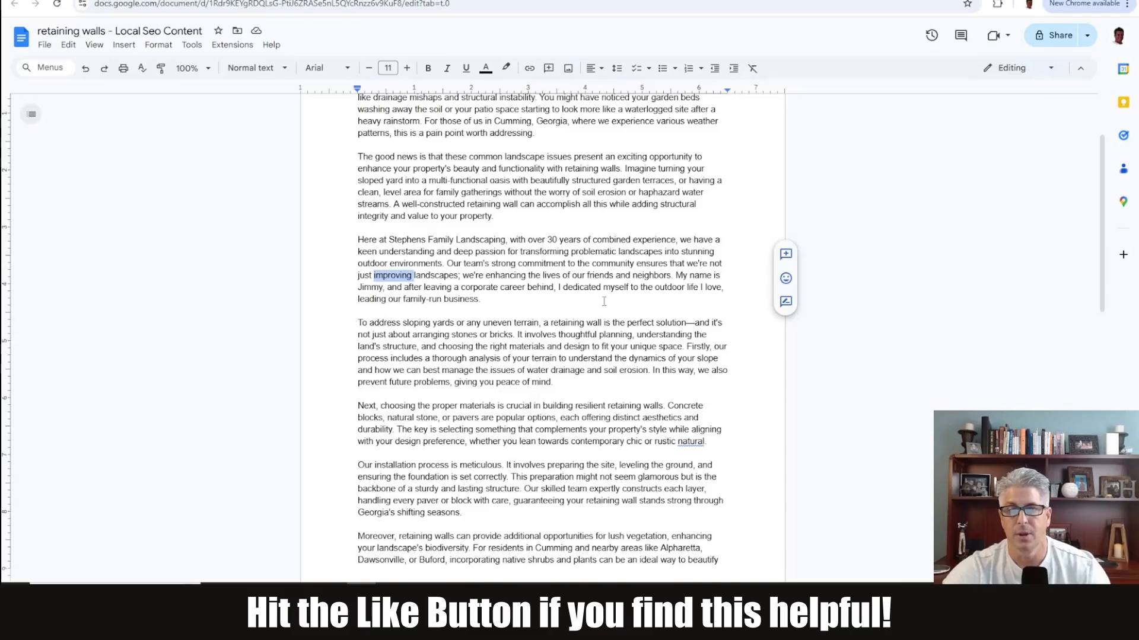
Step: Review the rest of the document, including the Semantic Keywords and Most Searched Keywords lists at its end
{"action": "scroll", "coordinate": [667, 289], "scroll_direction": "down", "scroll_amount": 3}
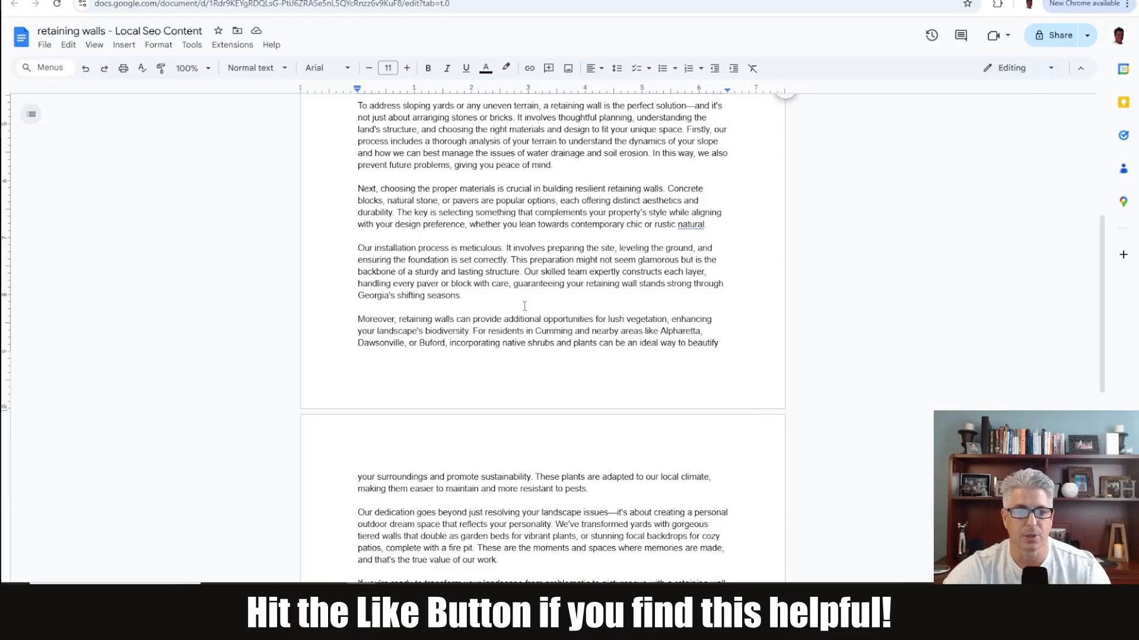
{"action": "scroll", "coordinate": [524, 306], "scroll_direction": "down", "scroll_amount": 3}
{"action": "scroll", "coordinate": [432, 215], "scroll_direction": "down", "scroll_amount": 3}
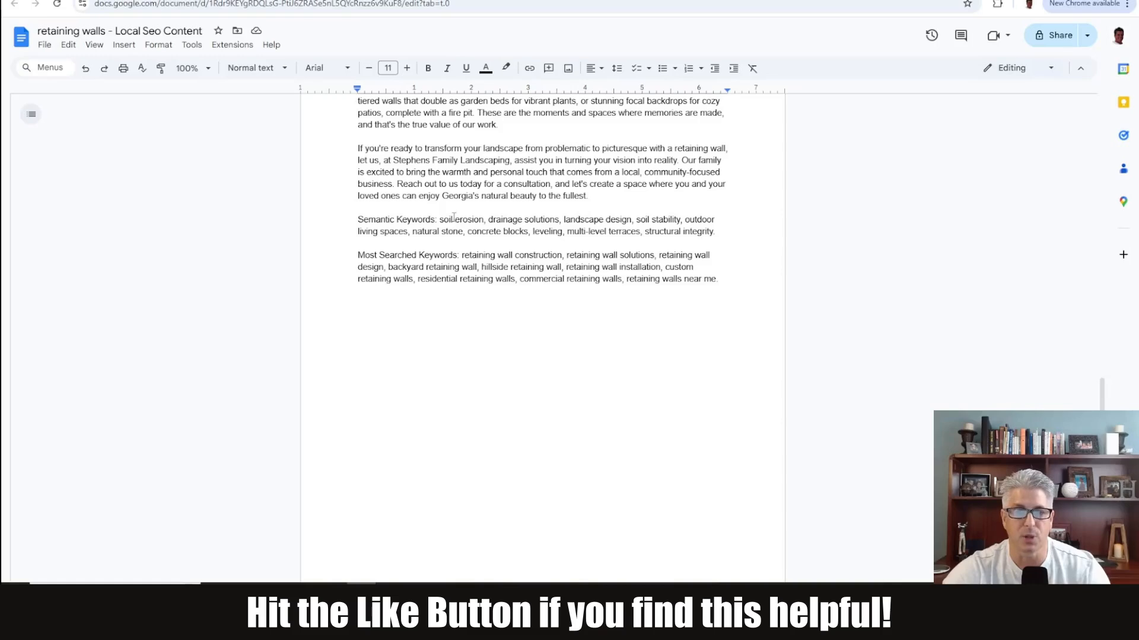
{"action": "left_click_drag", "start_coordinate": [461, 221], "coordinate": [717, 233]}
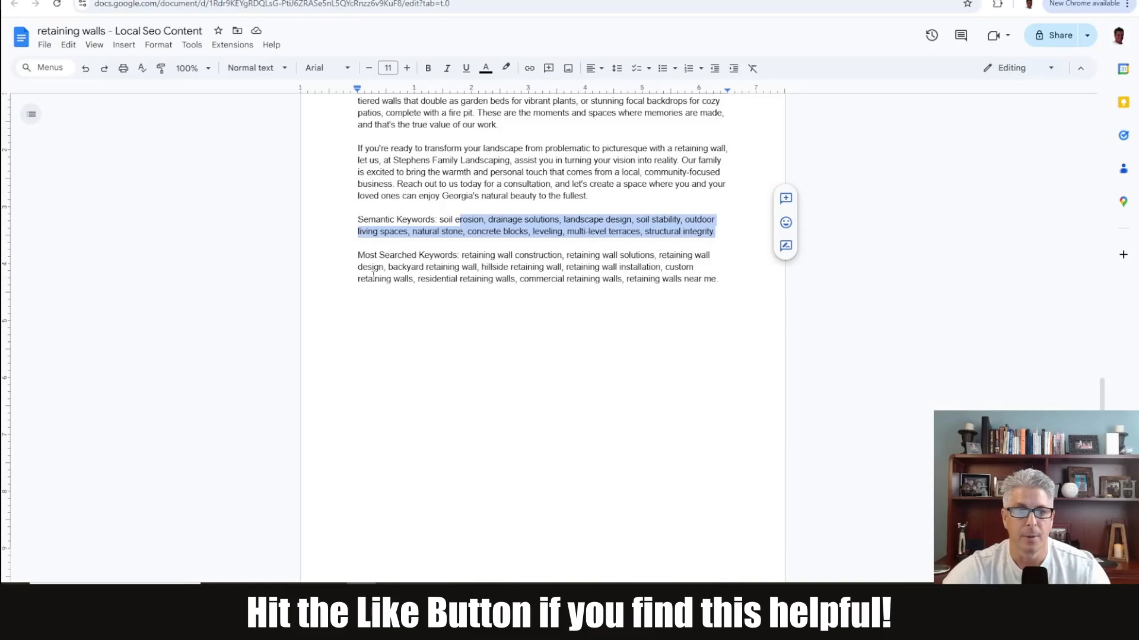
{"action": "left_click_drag", "start_coordinate": [462, 256], "coordinate": [560, 256]}
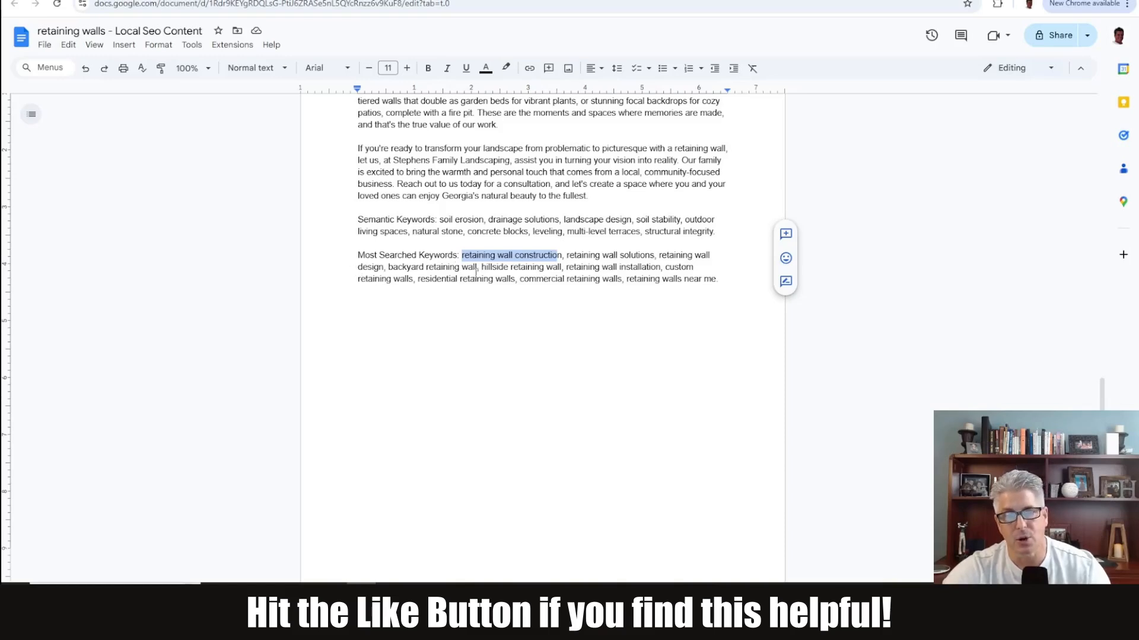
{"action": "scroll", "coordinate": [557, 308], "scroll_direction": "up", "scroll_amount": 10}
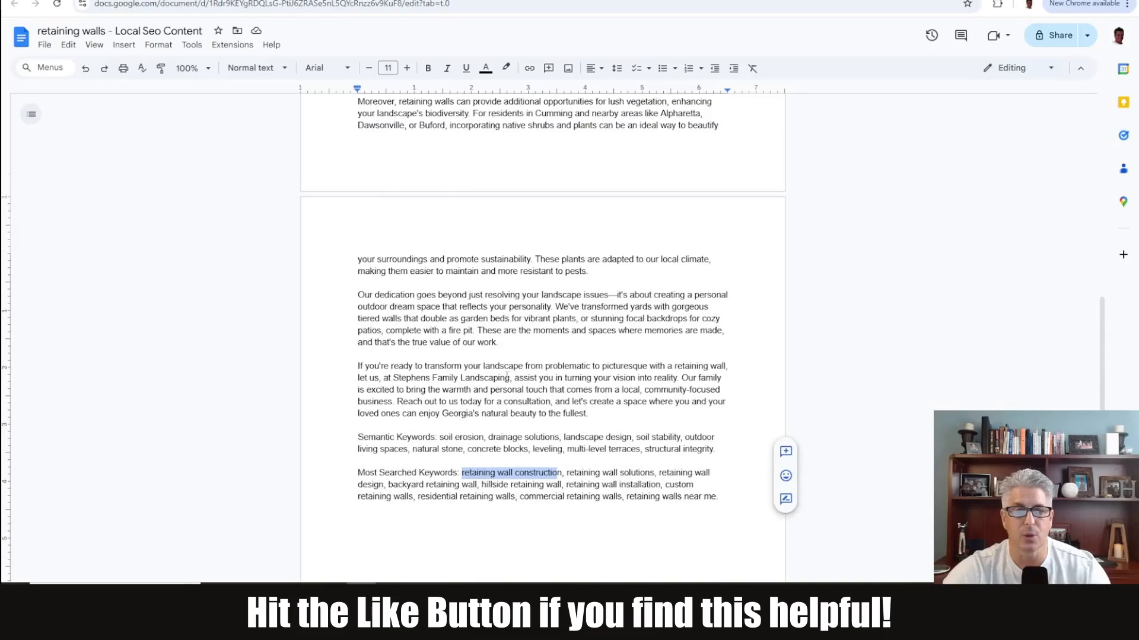
{"action": "scroll", "coordinate": [599, 279], "scroll_direction": "up", "scroll_amount": 2}
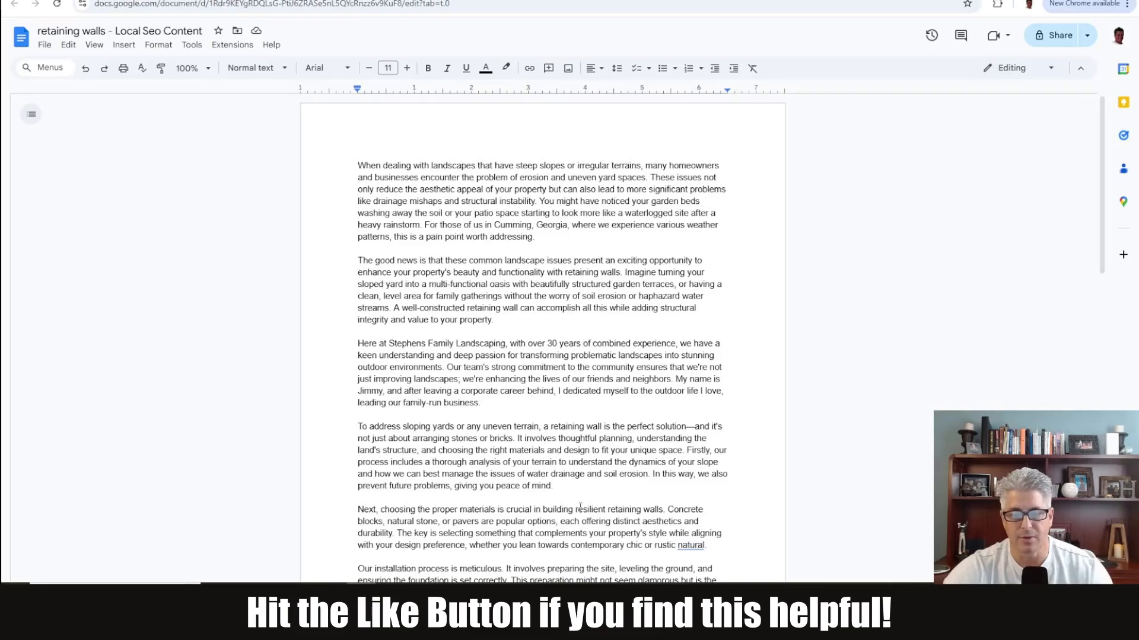
{"action": "scroll", "coordinate": [567, 475], "scroll_direction": "down", "scroll_amount": 4}
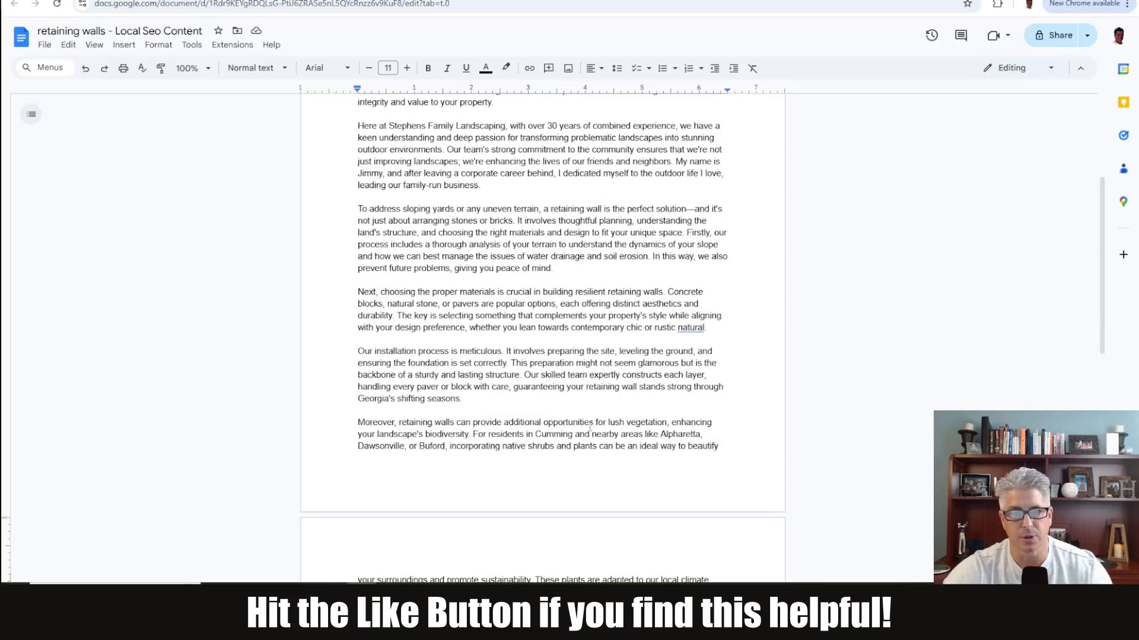
{"action": "scroll", "coordinate": [590, 427], "scroll_direction": "up", "scroll_amount": 4}
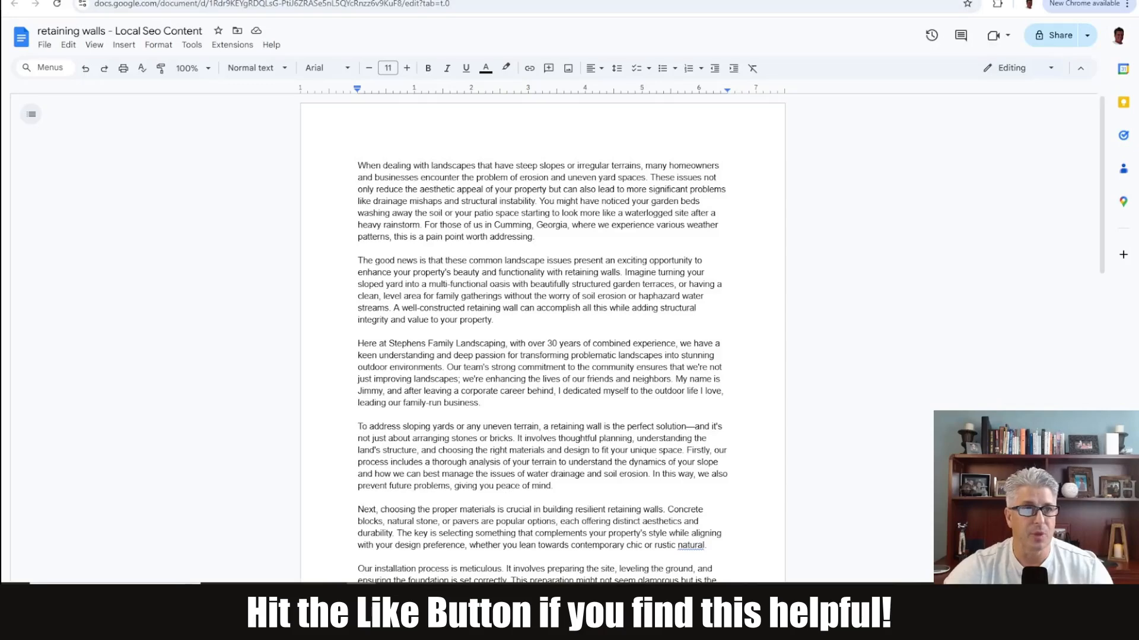
Step: Return to the Make scenario, close the open module output and make room after the Google Docs module
{"action": "key", "text": "ctrl+shift+Tab"}
{"action": "left_click", "coordinate": [836, 38]}
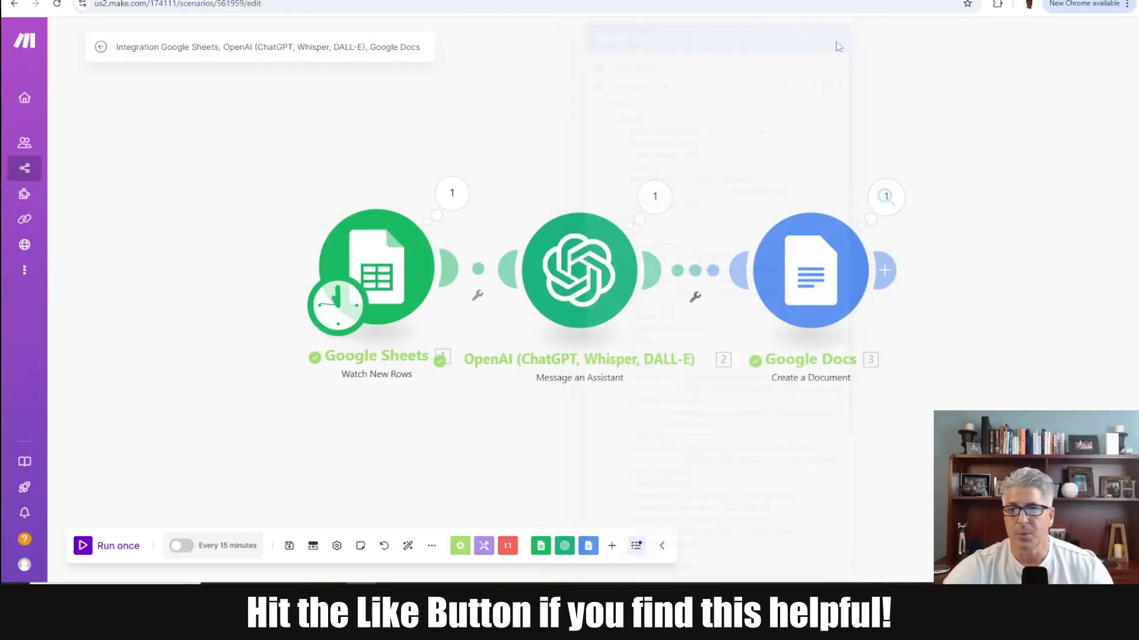
{"action": "scroll", "coordinate": [611, 135], "scroll_direction": "down", "scroll_amount": 1}
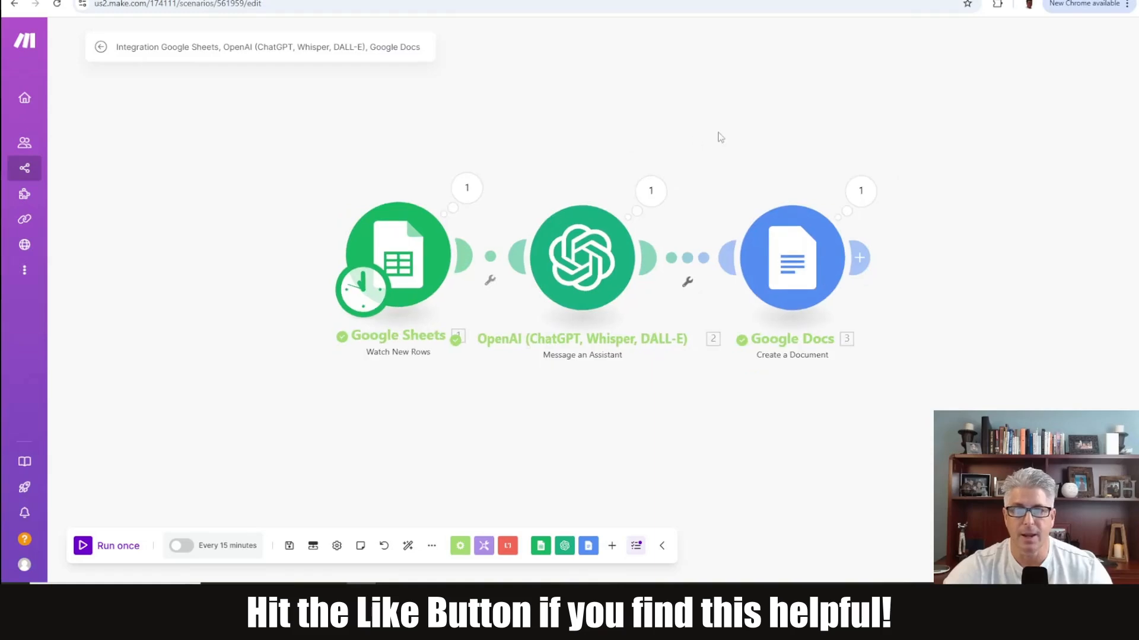
{"action": "left_click_drag", "start_coordinate": [719, 134], "coordinate": [492, 149]}
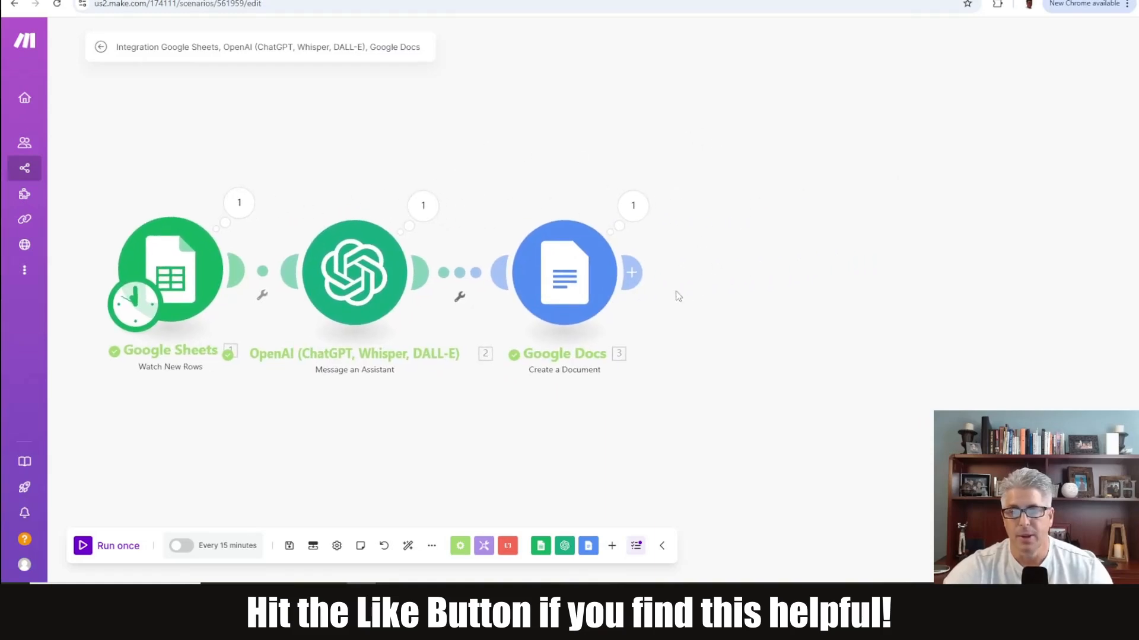
Step: Add a WordPress Create a Post module after Google Docs and look at its post Status options
{"action": "left_click", "coordinate": [634, 273]}
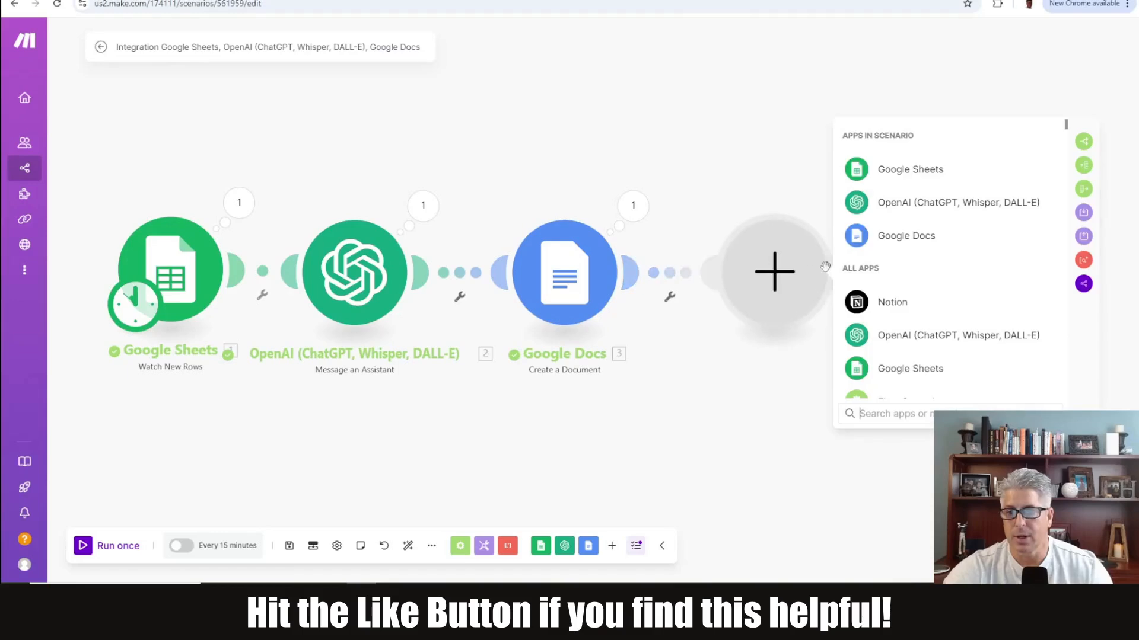
{"action": "type", "text": "wo"}
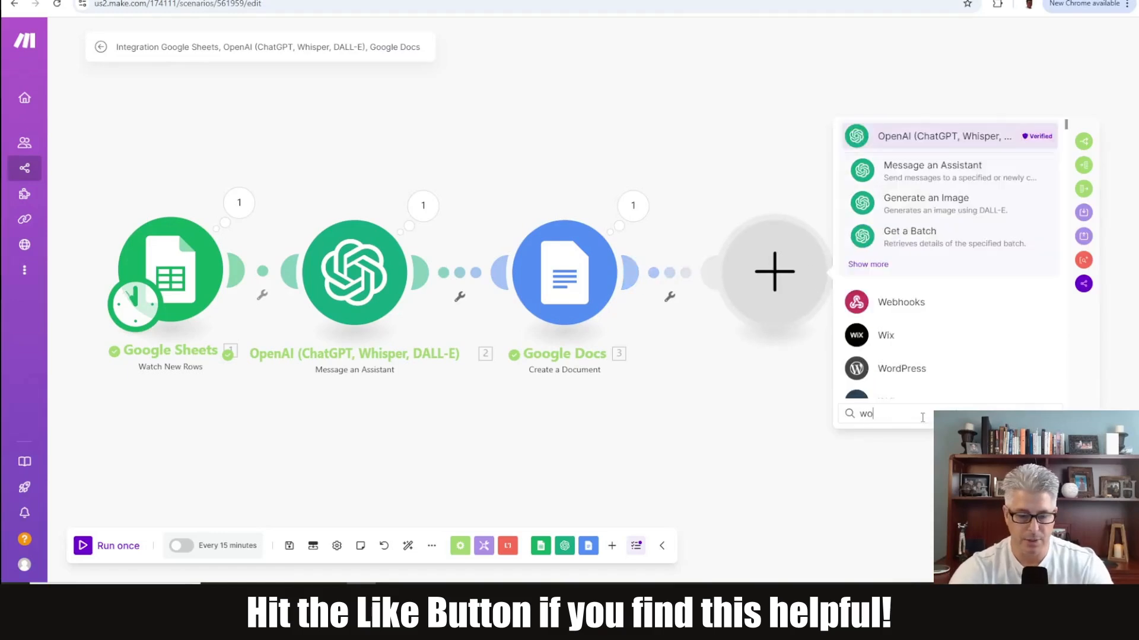
{"action": "type", "text": "rd"}
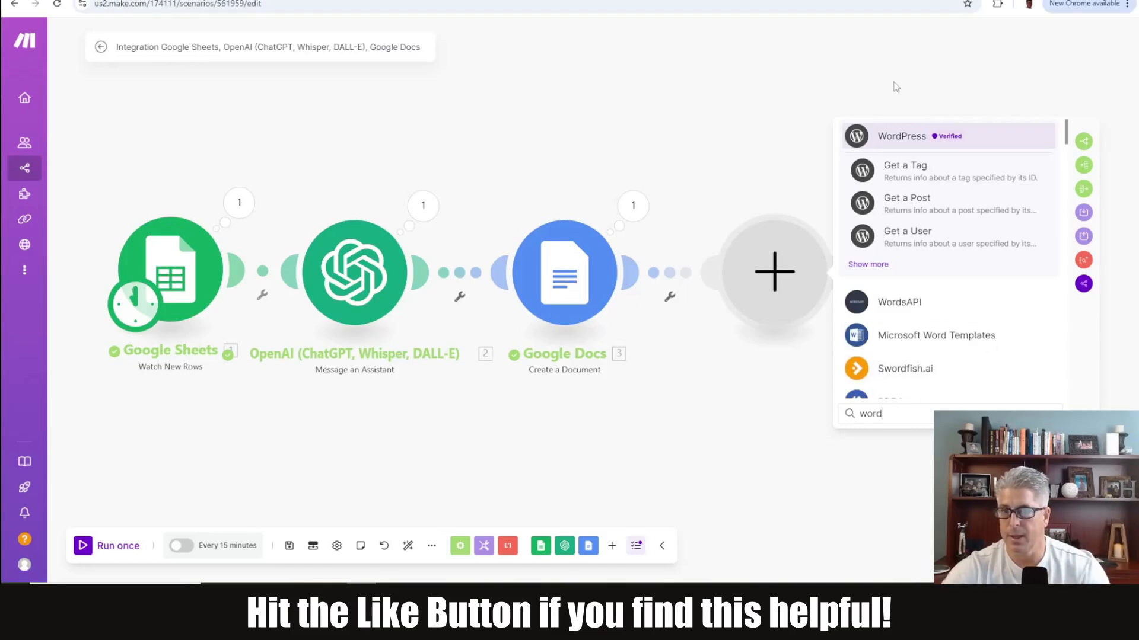
{"action": "left_click", "coordinate": [909, 142]}
{"action": "left_click", "coordinate": [899, 233]}
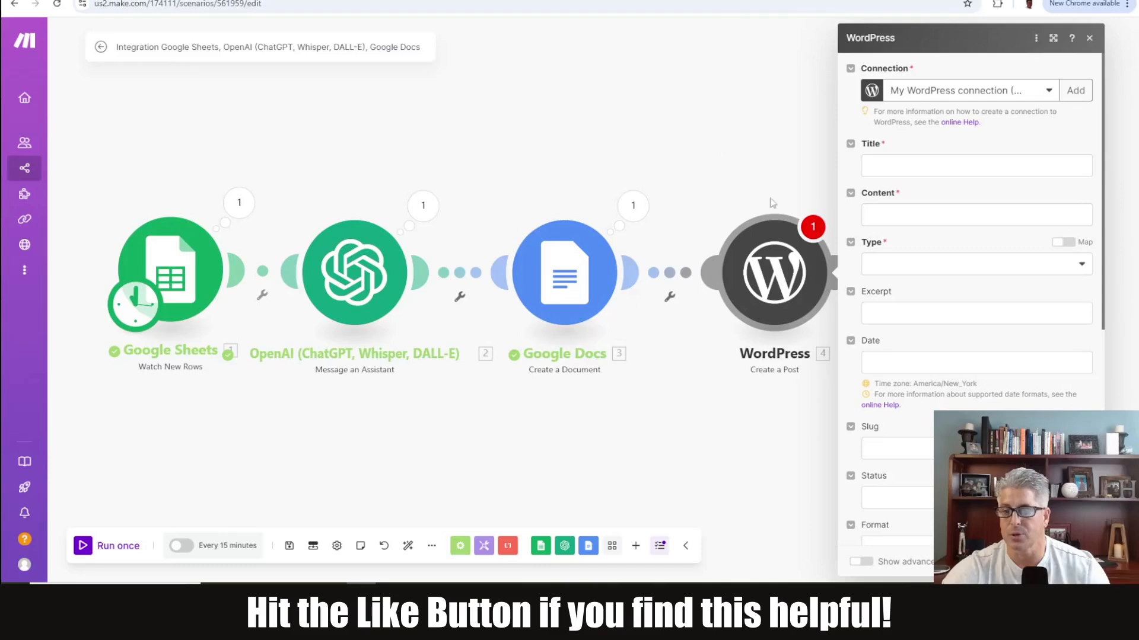
{"action": "left_click", "coordinate": [985, 497]}
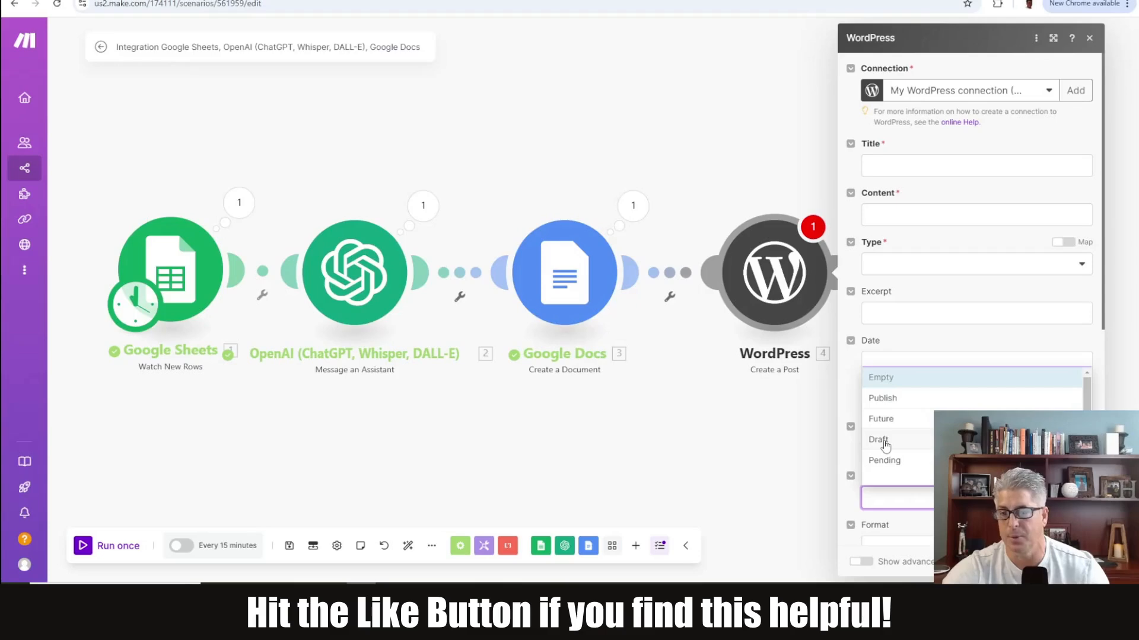
{"action": "left_click", "coordinate": [761, 423]}
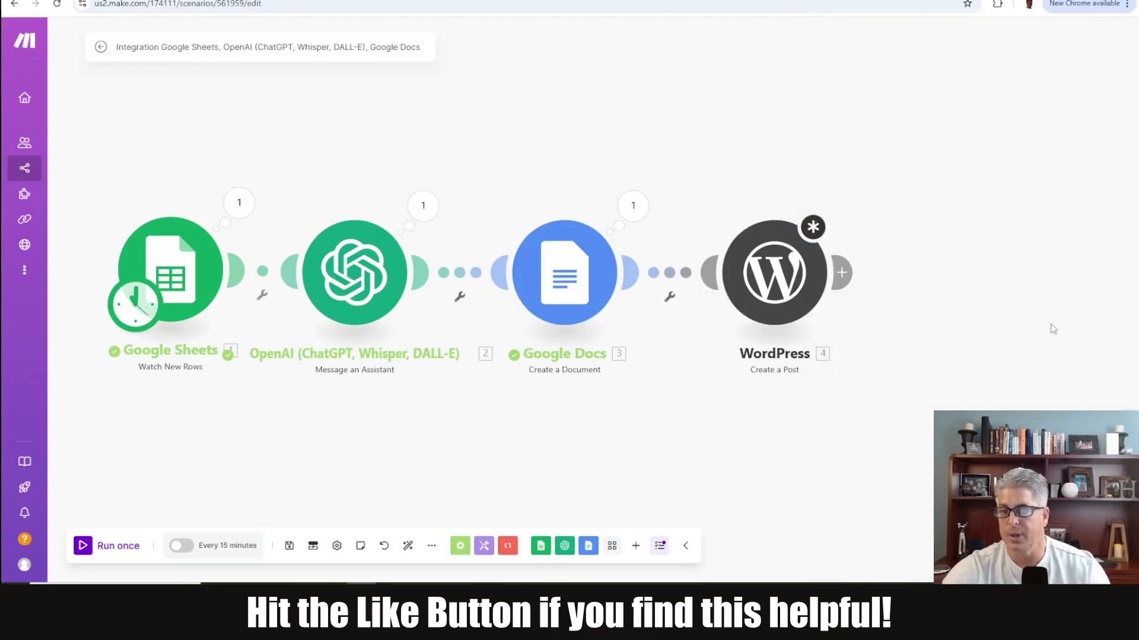
Step: Delete the WordPress Create a Post module from the scenario
{"action": "right_click", "coordinate": [766, 262]}
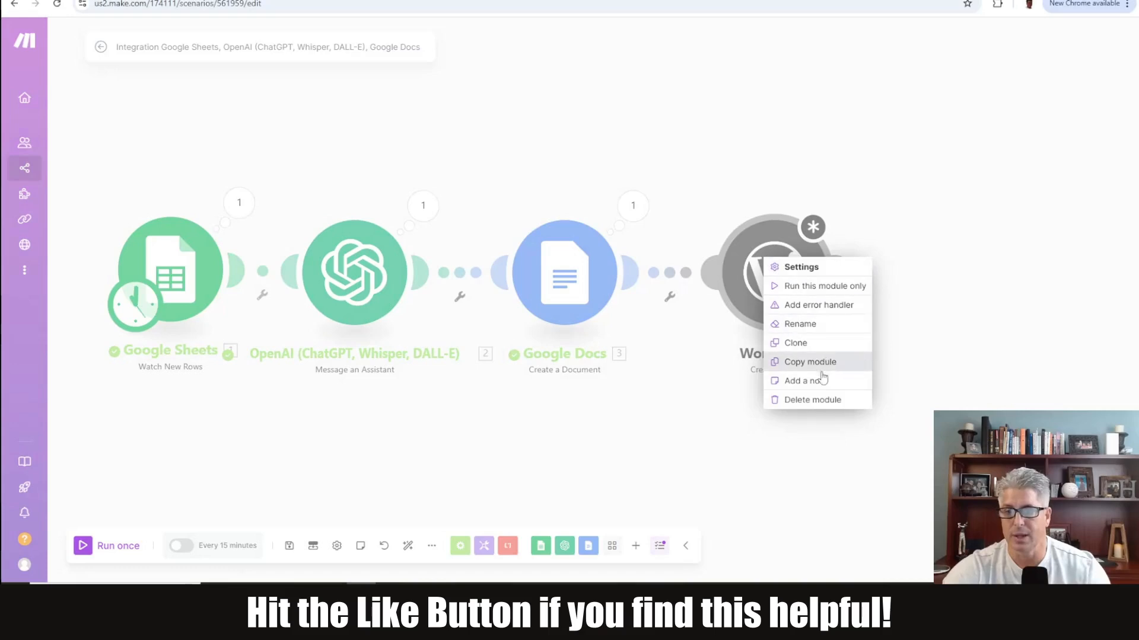
{"action": "left_click", "coordinate": [818, 401]}
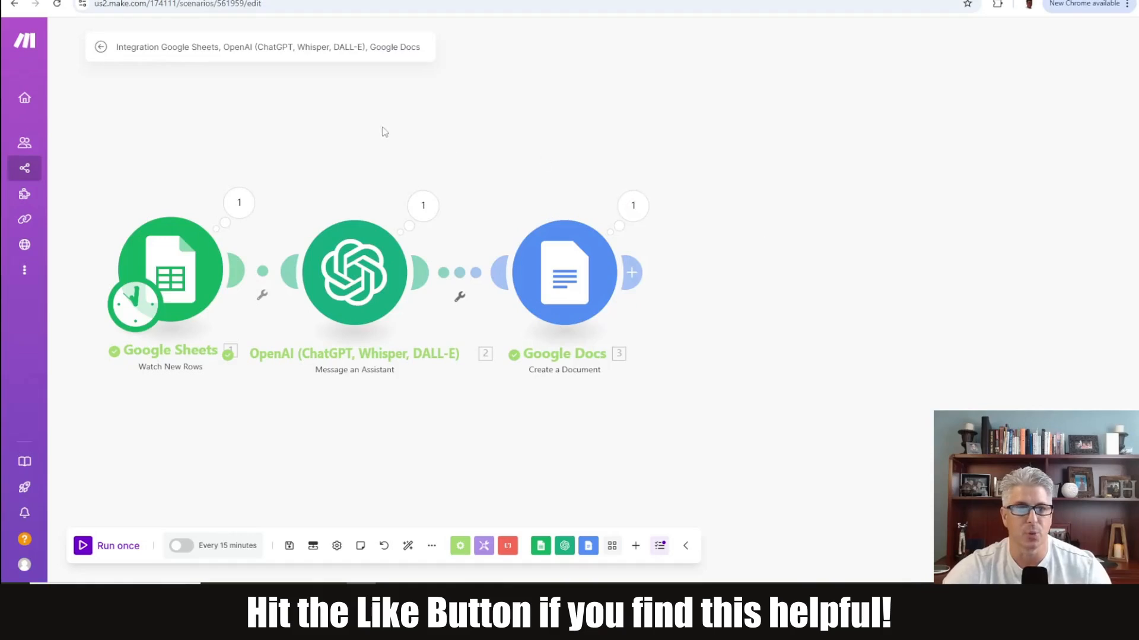
{"action": "left_click_drag", "start_coordinate": [381, 132], "coordinate": [546, 127]}
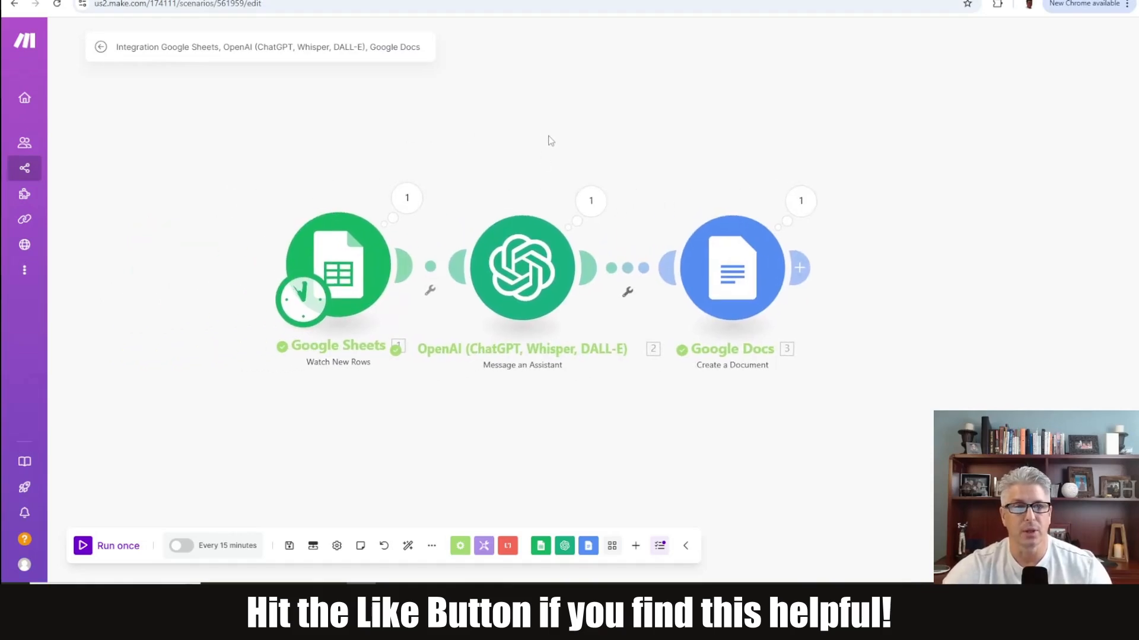